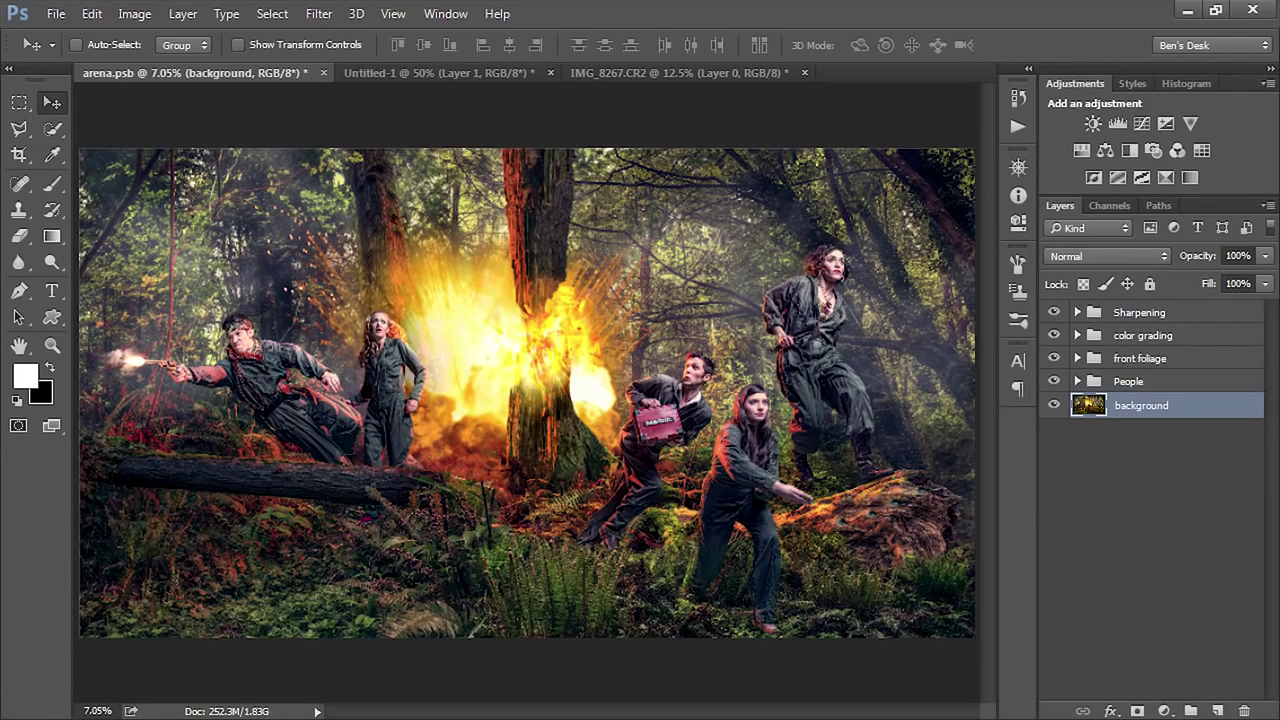
Step: Examine the woman reaching out in front of the mossy log in the forest composite up close
key(ctrl+plus)
key(ctrl+plus)
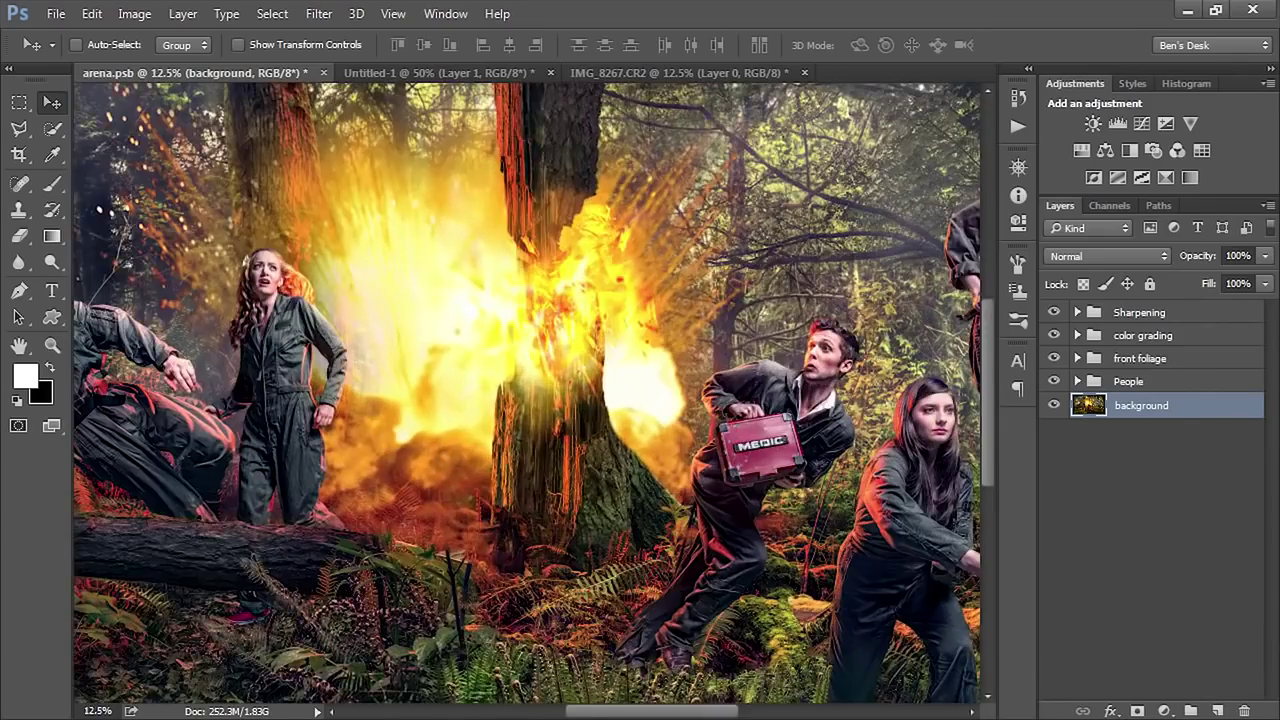
drag(760, 400, 340, 260)
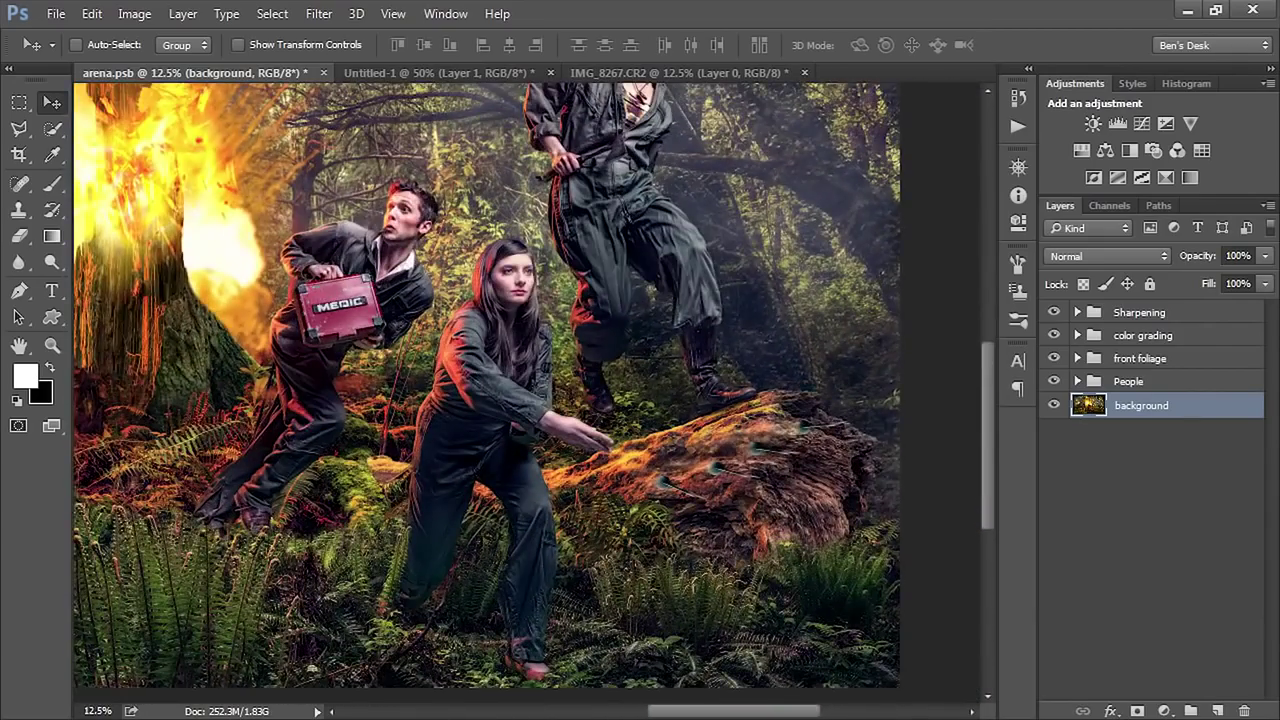
drag(547, 367, 567, 356)
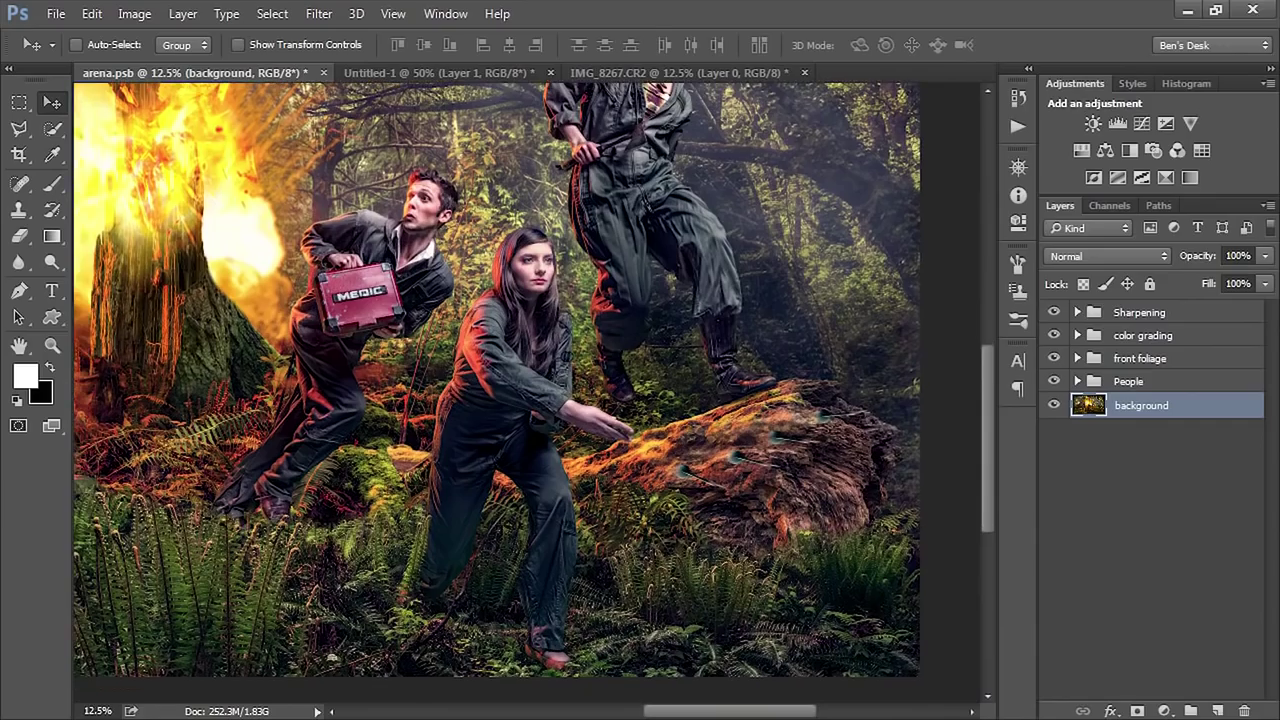
key(ctrl+plus)
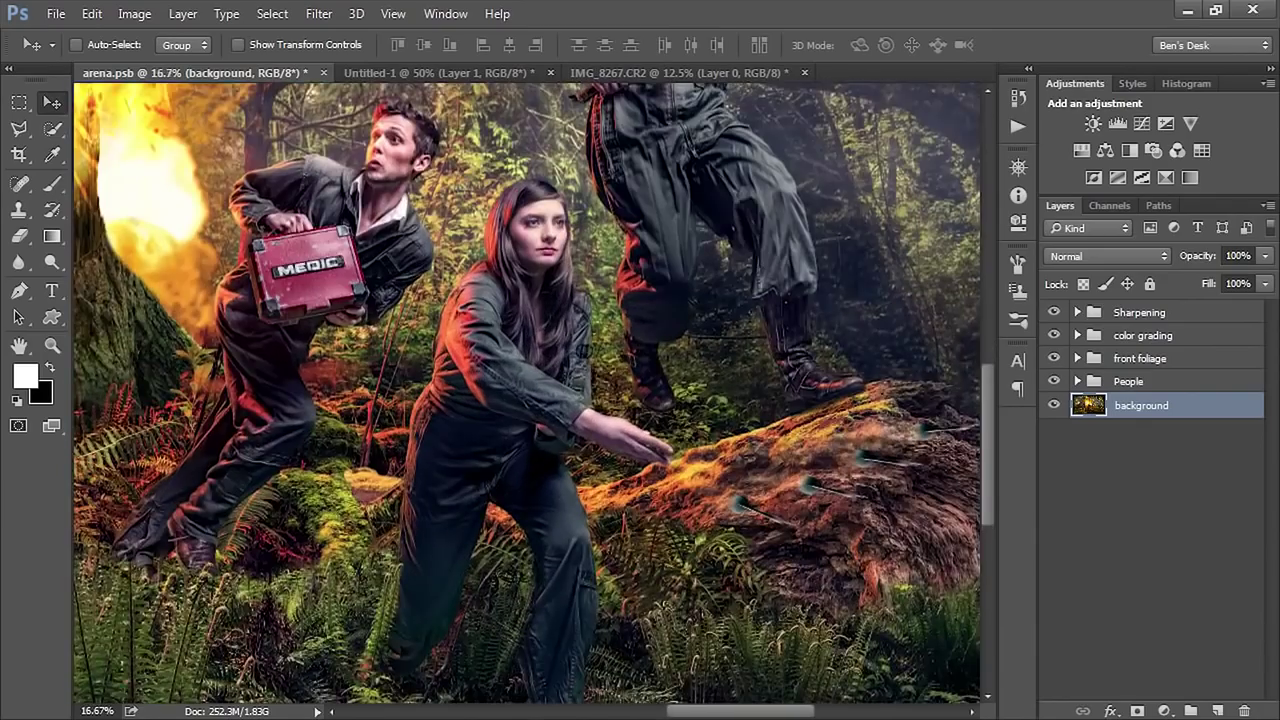
drag(600, 380, 484, 346)
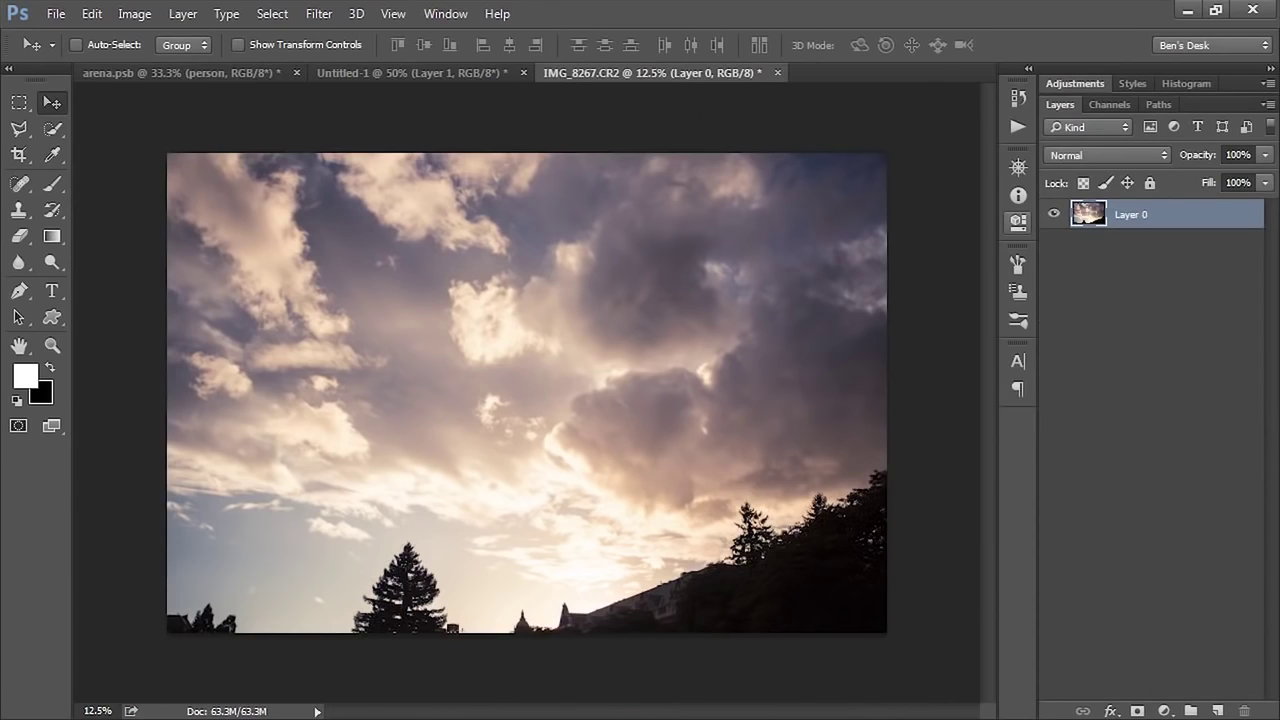
Step: Duplicate Layer 0 and apply a Radial Blur to the copy with Zoom method, amount 47, Good quality and the centre near the sun
key(ctrl+j)
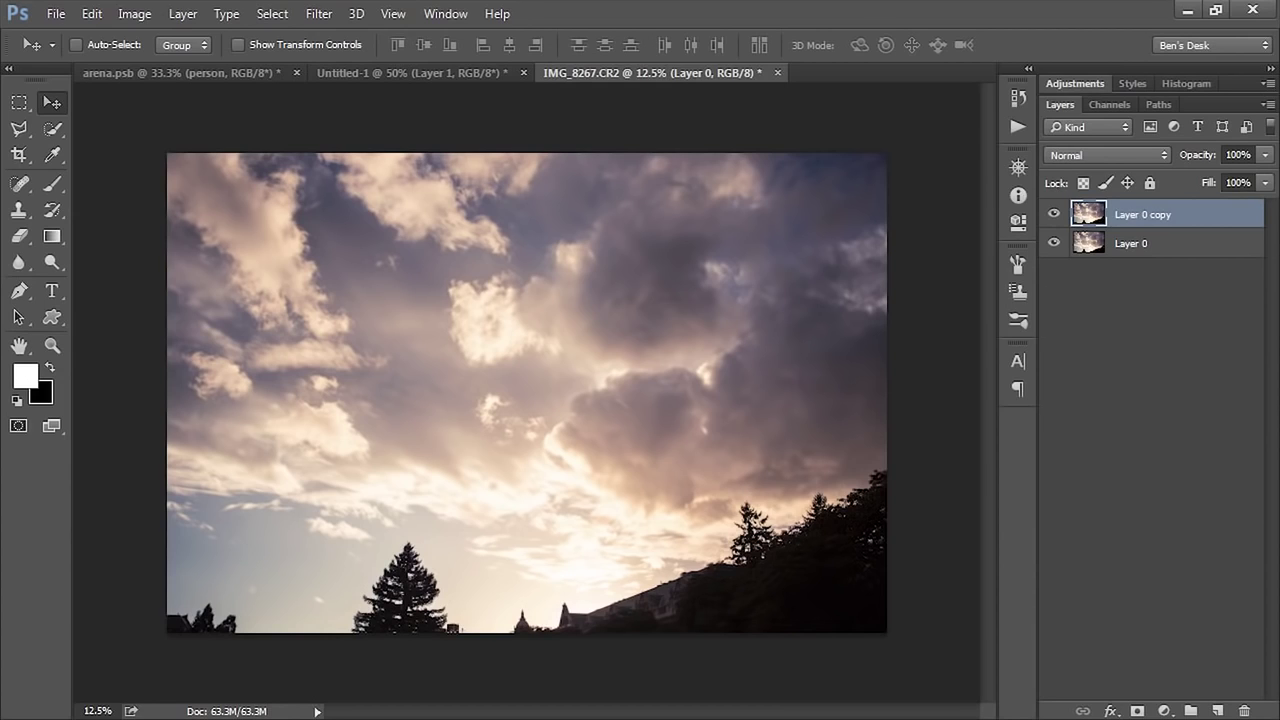
click(319, 14)
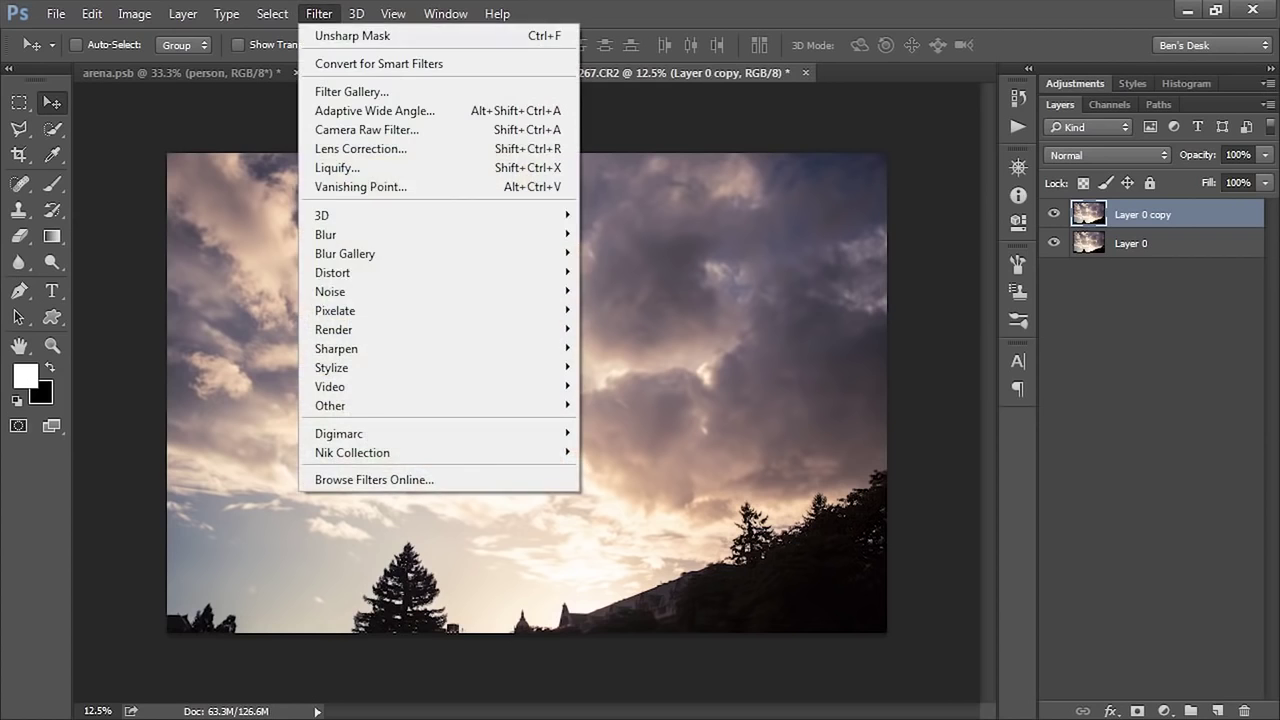
mouse_move(340, 235)
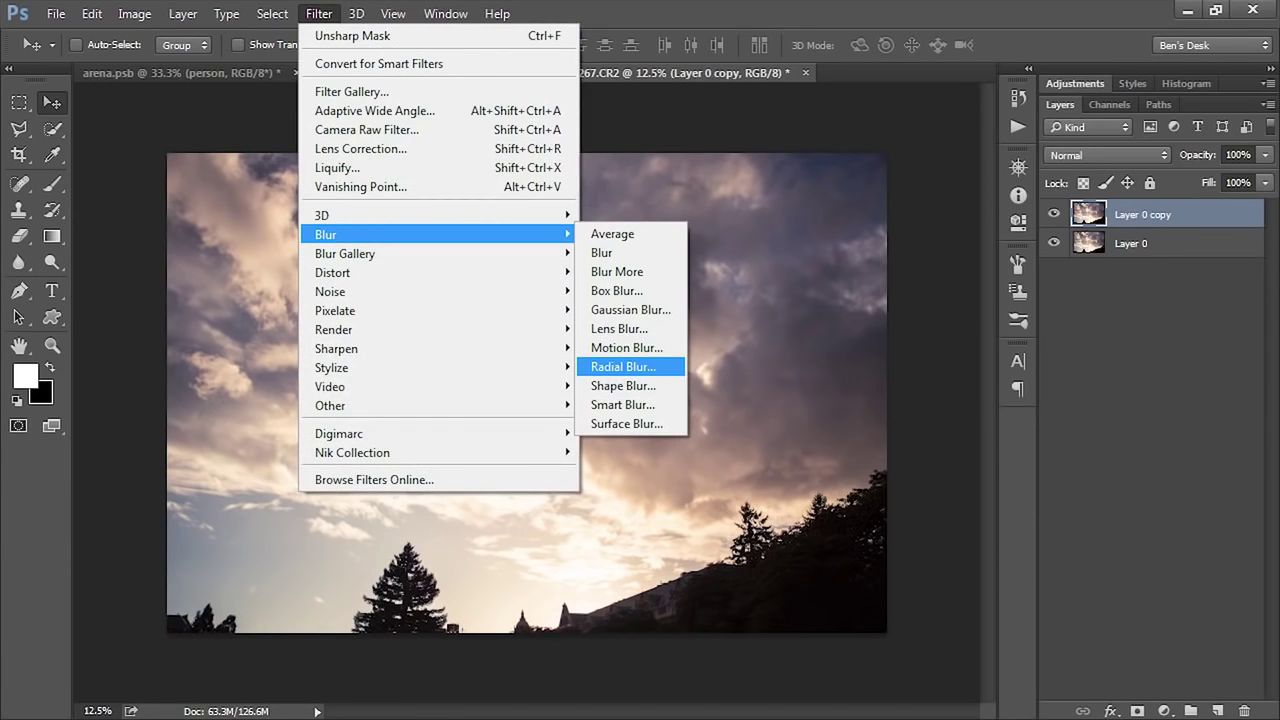
click(623, 367)
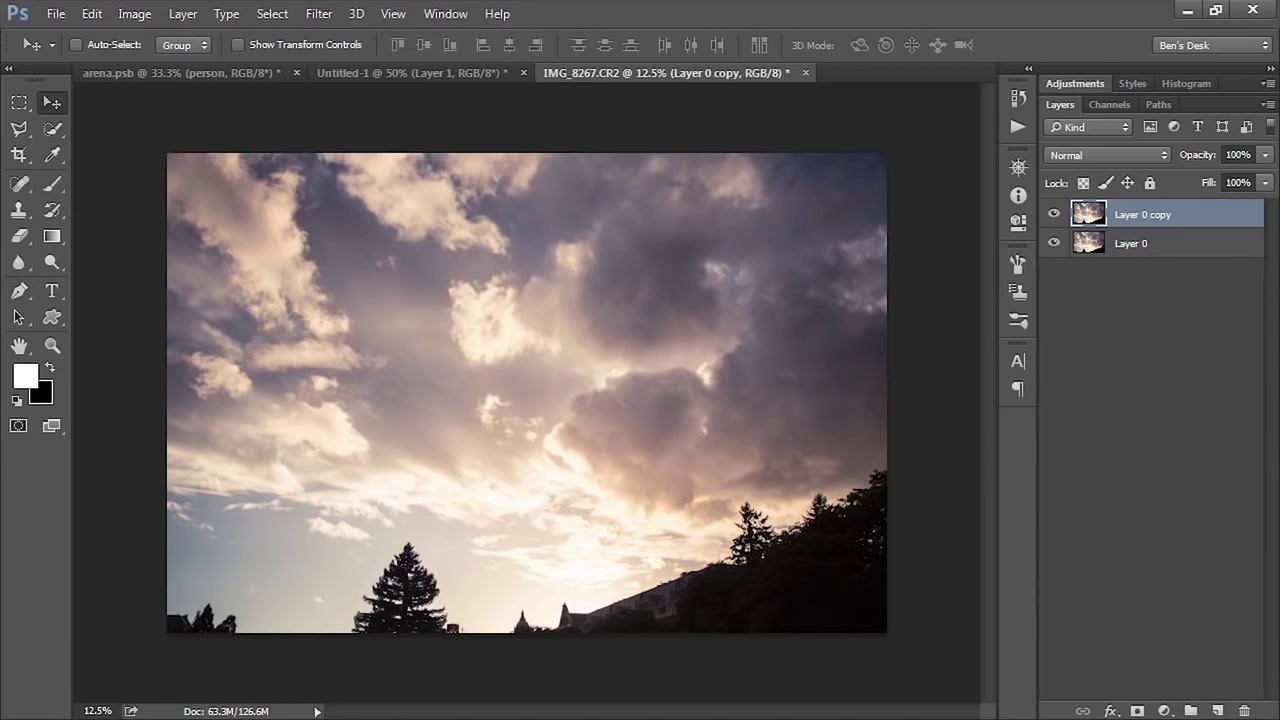
drag(310, 297, 907, 269)
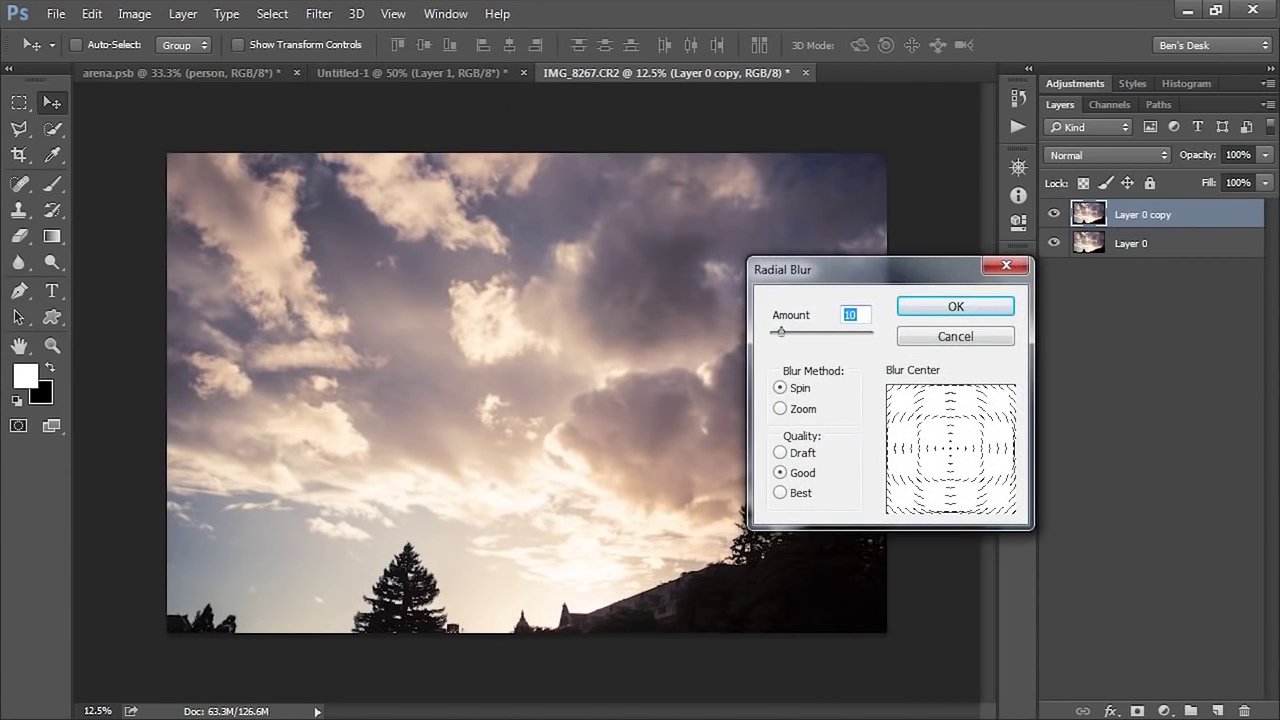
click(780, 409)
drag(781, 332, 817, 332)
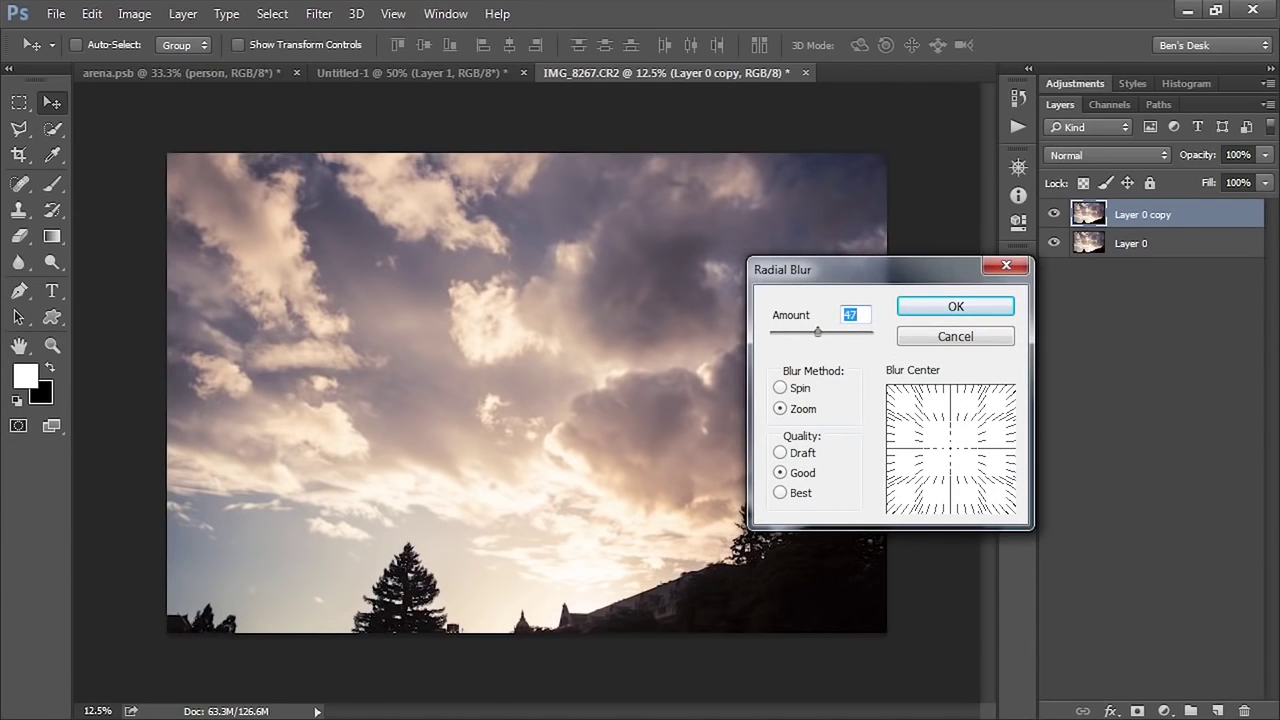
drag(951, 449, 972, 478)
drag(890, 269, 955, 256)
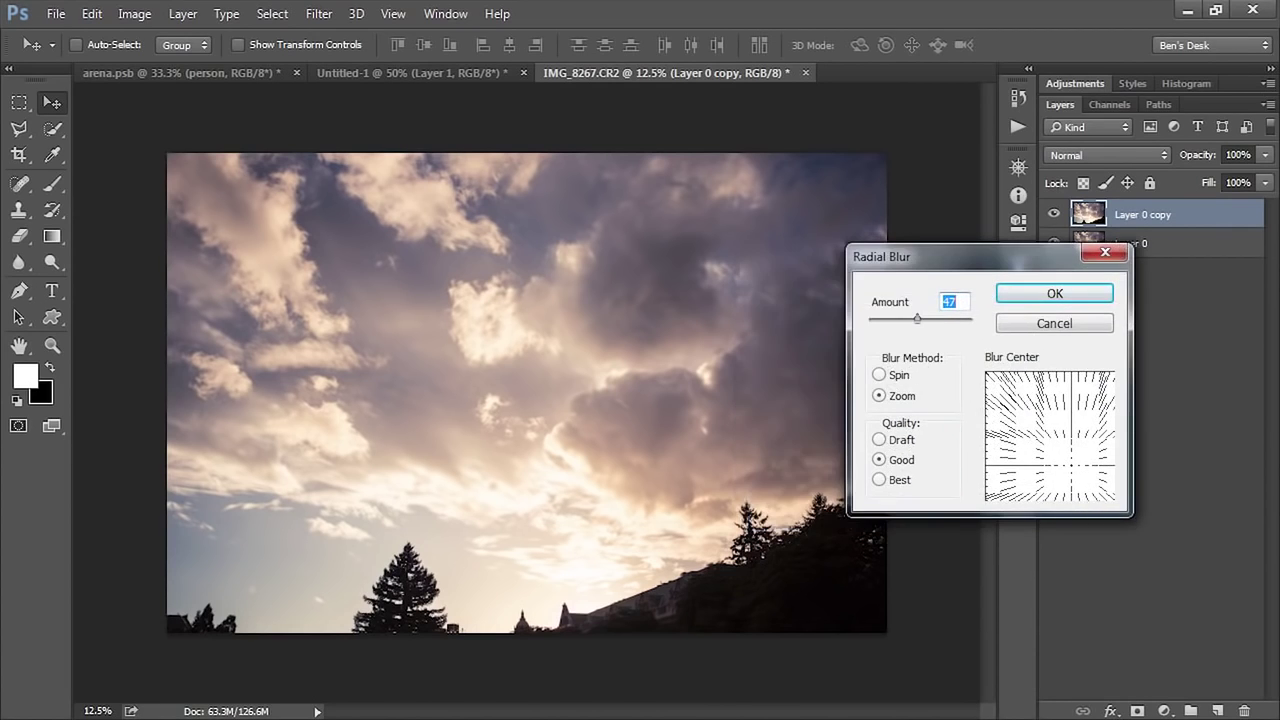
drag(1071, 465, 1062, 467)
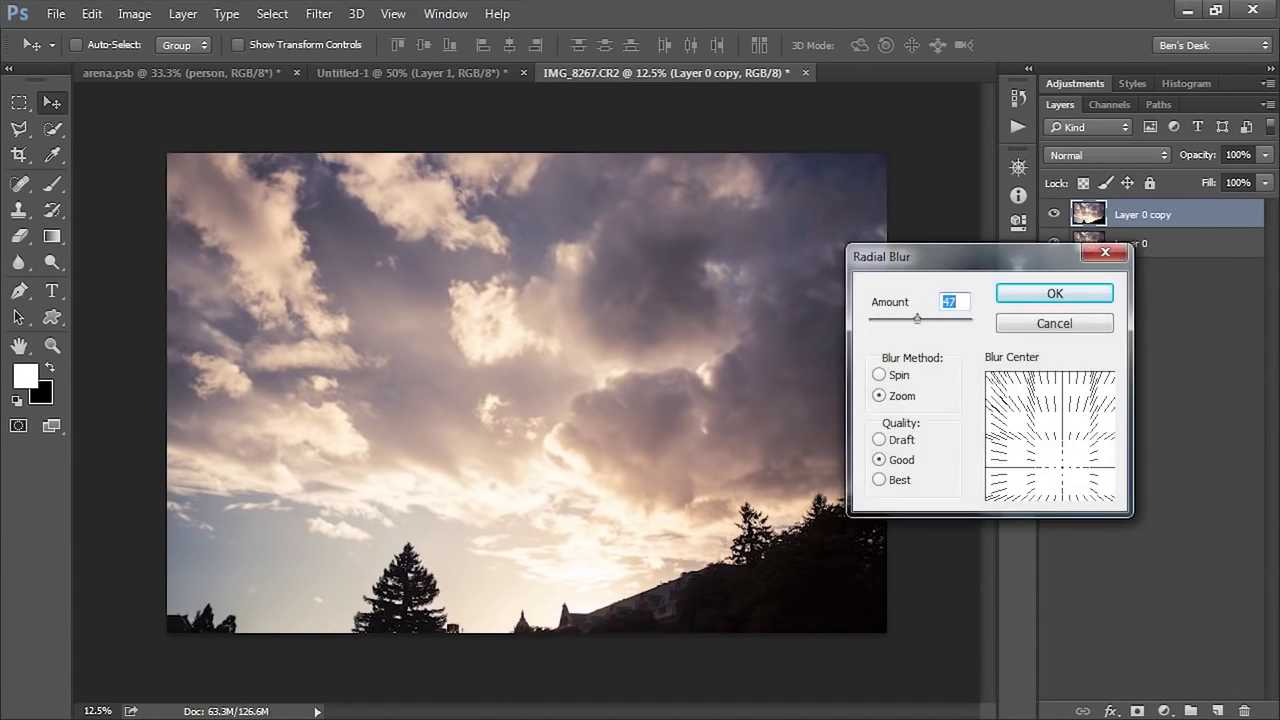
key(Return)
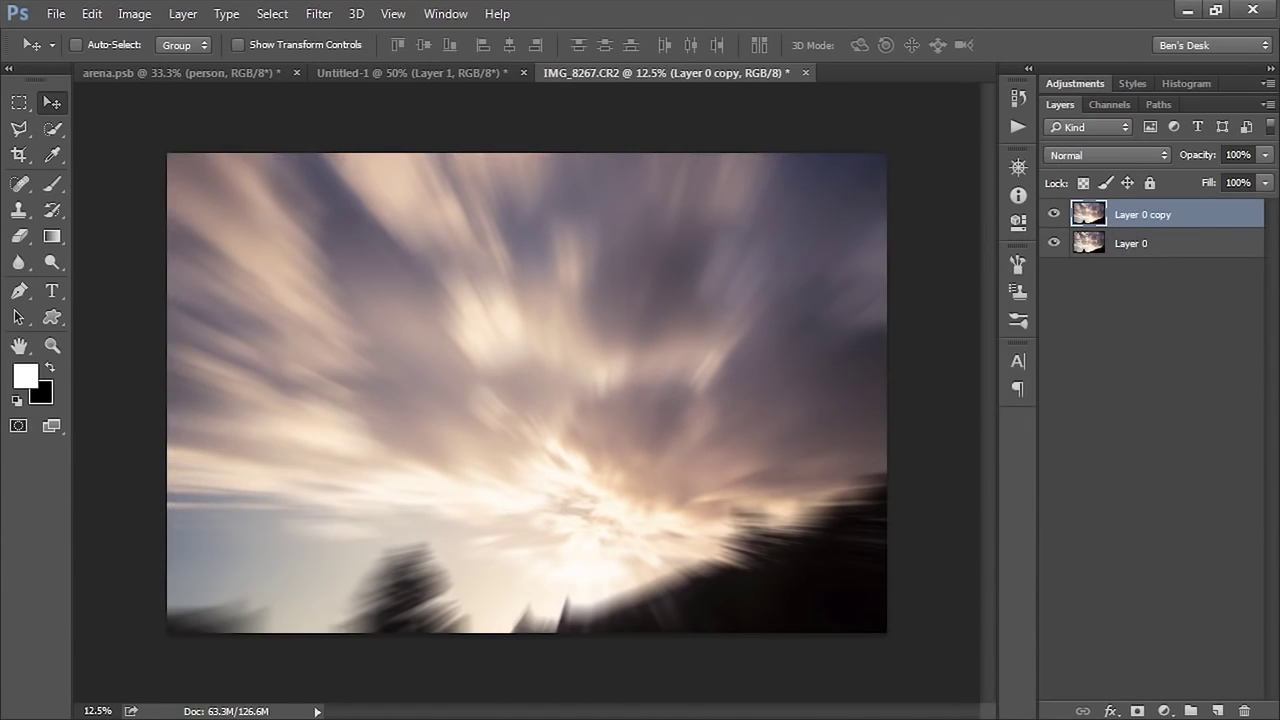
Step: Add a layer mask to the blurred copy and paint it black over the trees and rooftops along the horizon
key(d)
click(1137, 711)
key(b)
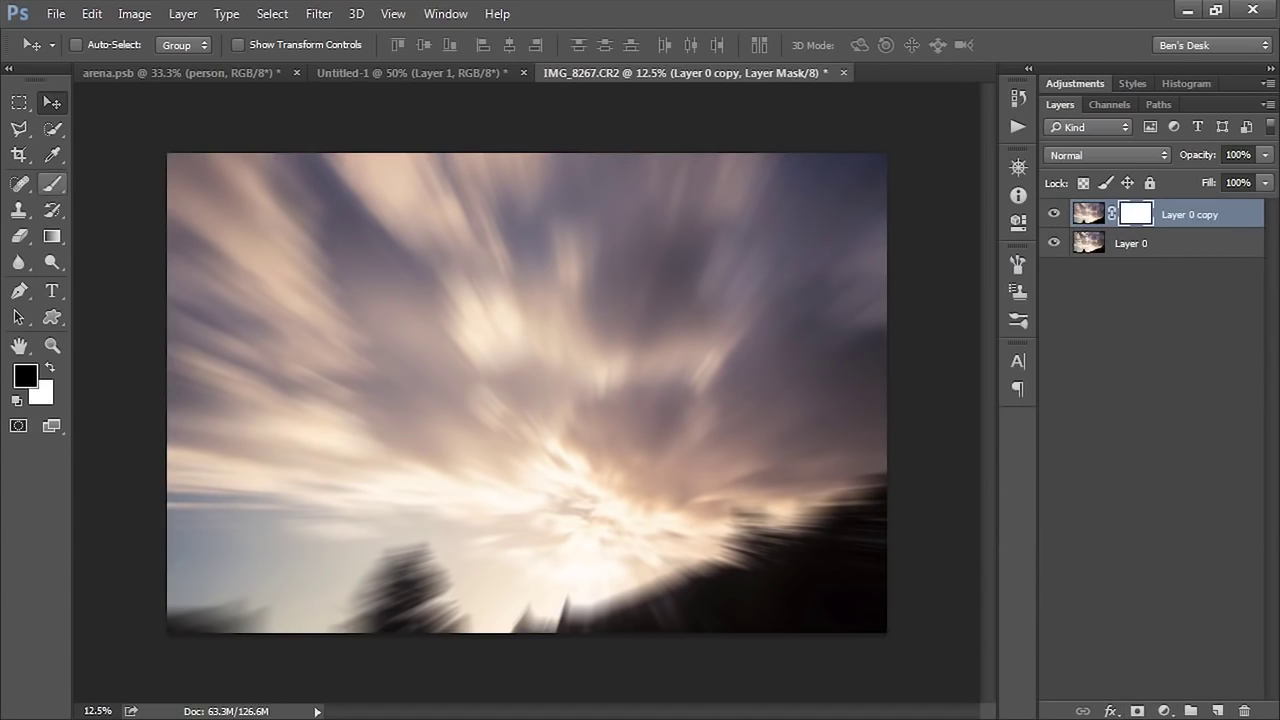
key(v)
key(b)
mouse_move(430, 612)
mouse_down()
mouse_move(402, 575)
mouse_move(205, 620)
mouse_move(580, 614)
mouse_move(700, 575)
mouse_move(825, 515)
mouse_move(675, 585)
mouse_move(835, 505)
mouse_move(750, 530)
mouse_up()
key(ctrl+z)
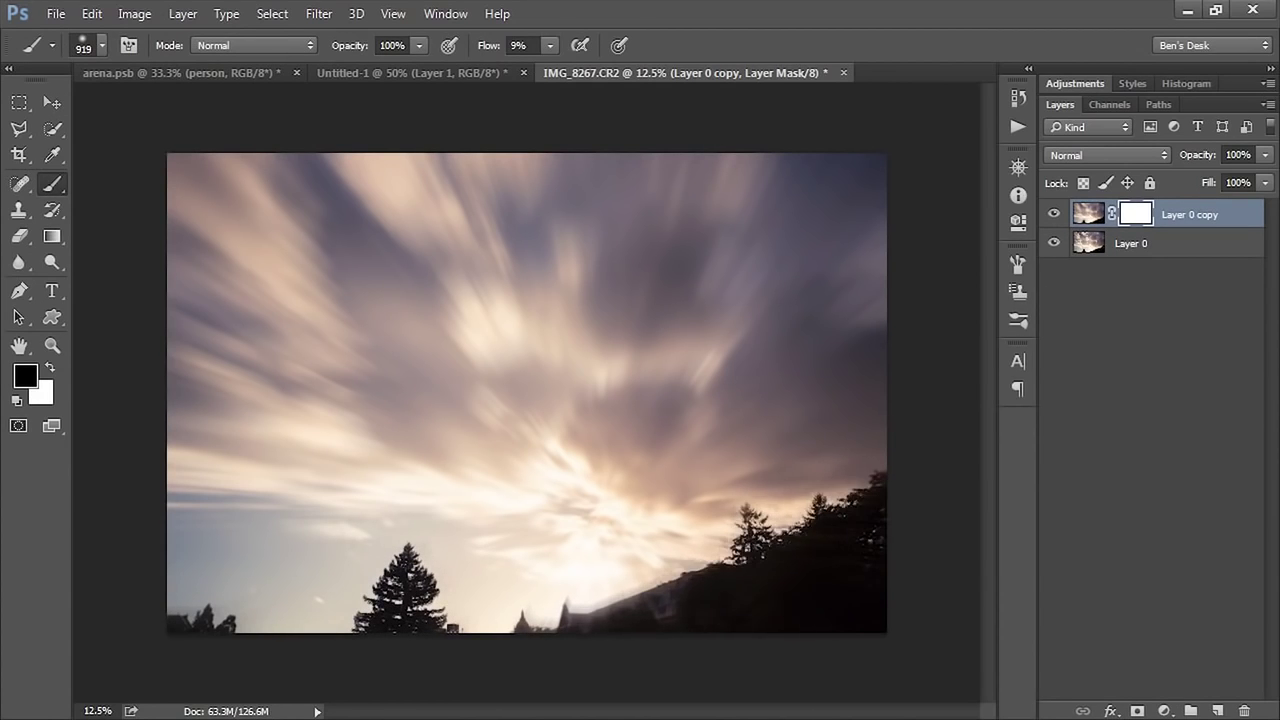
mouse_move(640, 600)
mouse_down()
mouse_move(575, 614)
mouse_move(590, 616)
mouse_up()
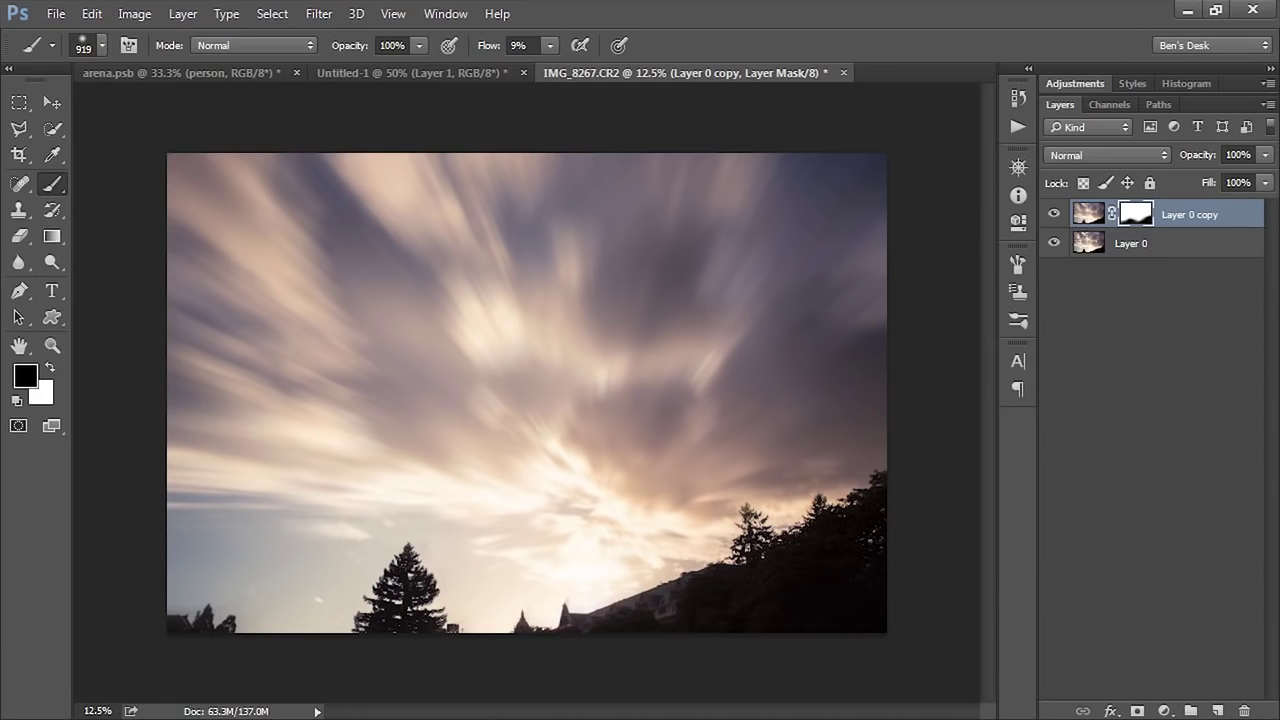
Step: Discard the blurred, masked layer copy so only the original Layer 0 is left
key(Delete)
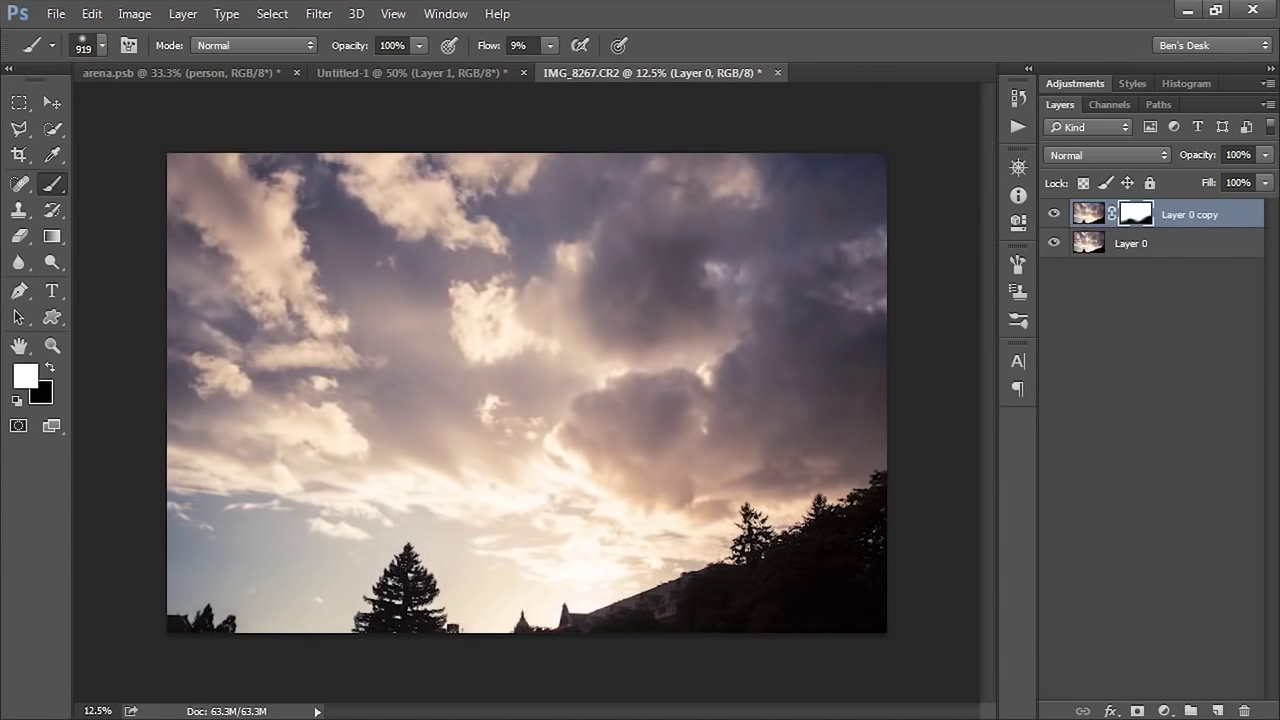
key(ctrl+z)
key(ctrl+z)
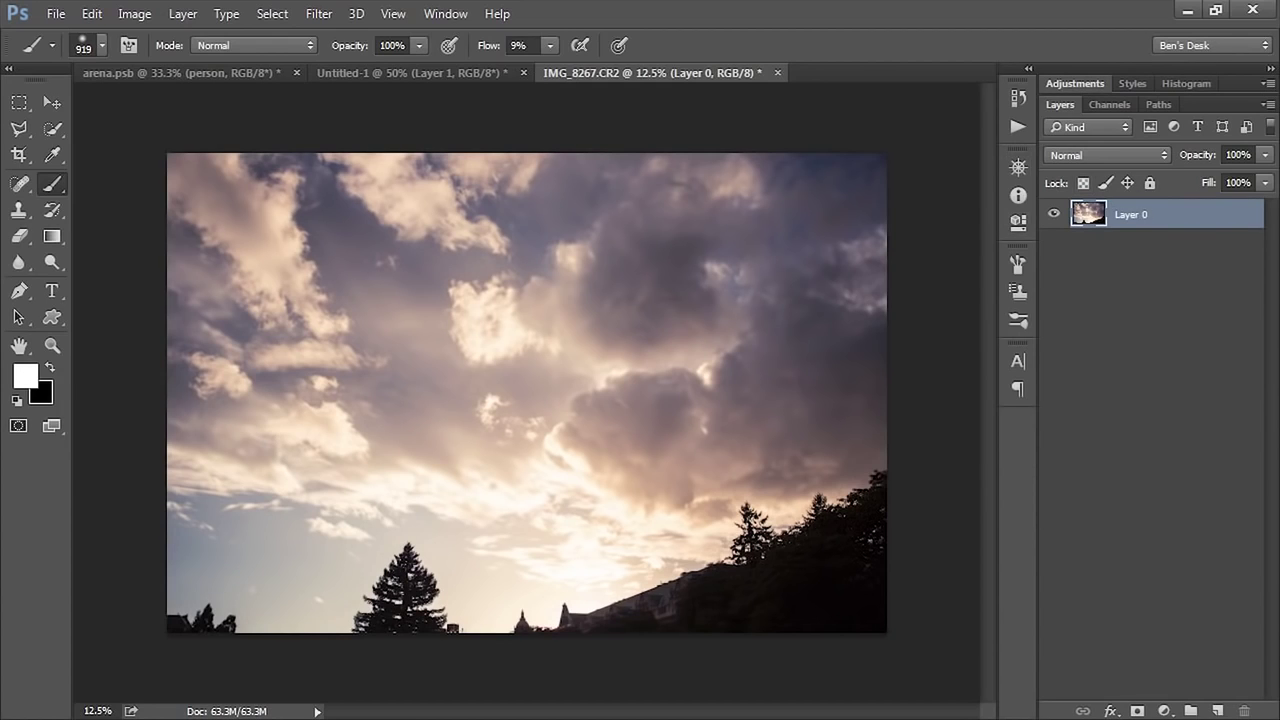
Step: Convert Layer 0 to a smart object and apply a Radial Blur smart filter with Zoom method, amount 47 and Good quality
right_click(1146, 214)
click(1118, 169)
click(319, 14)
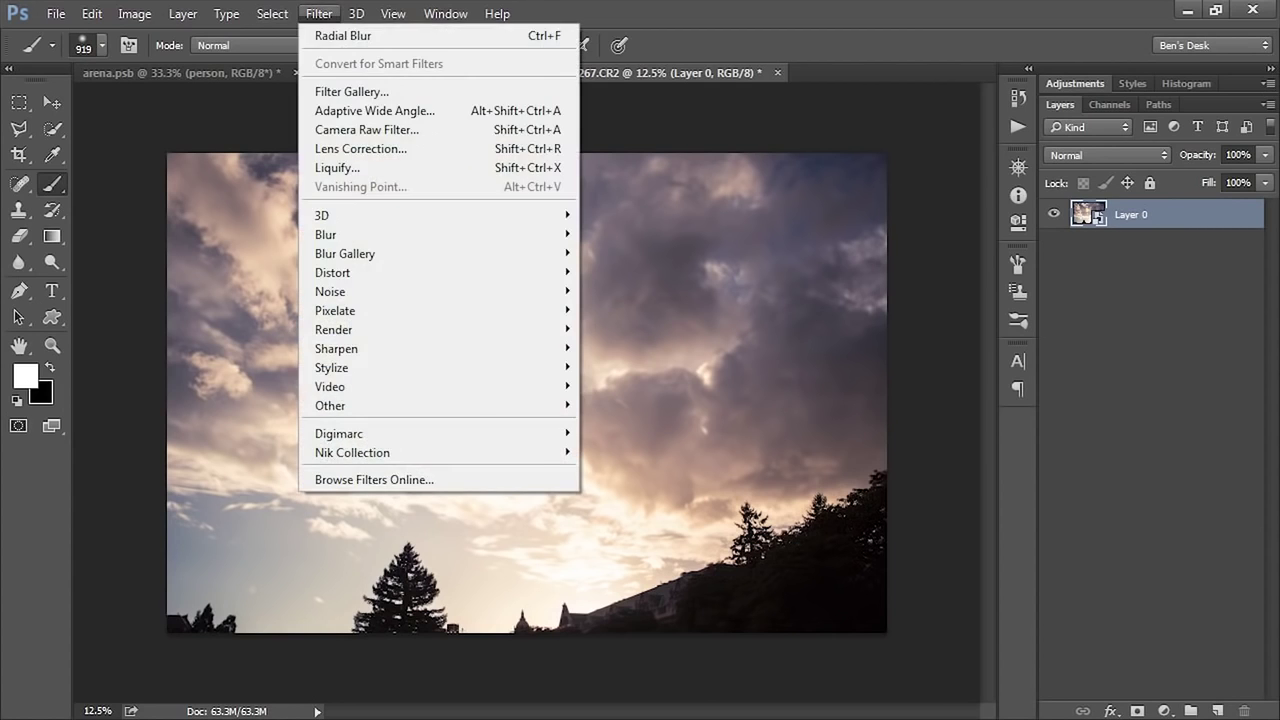
key(Down)
key(Return)
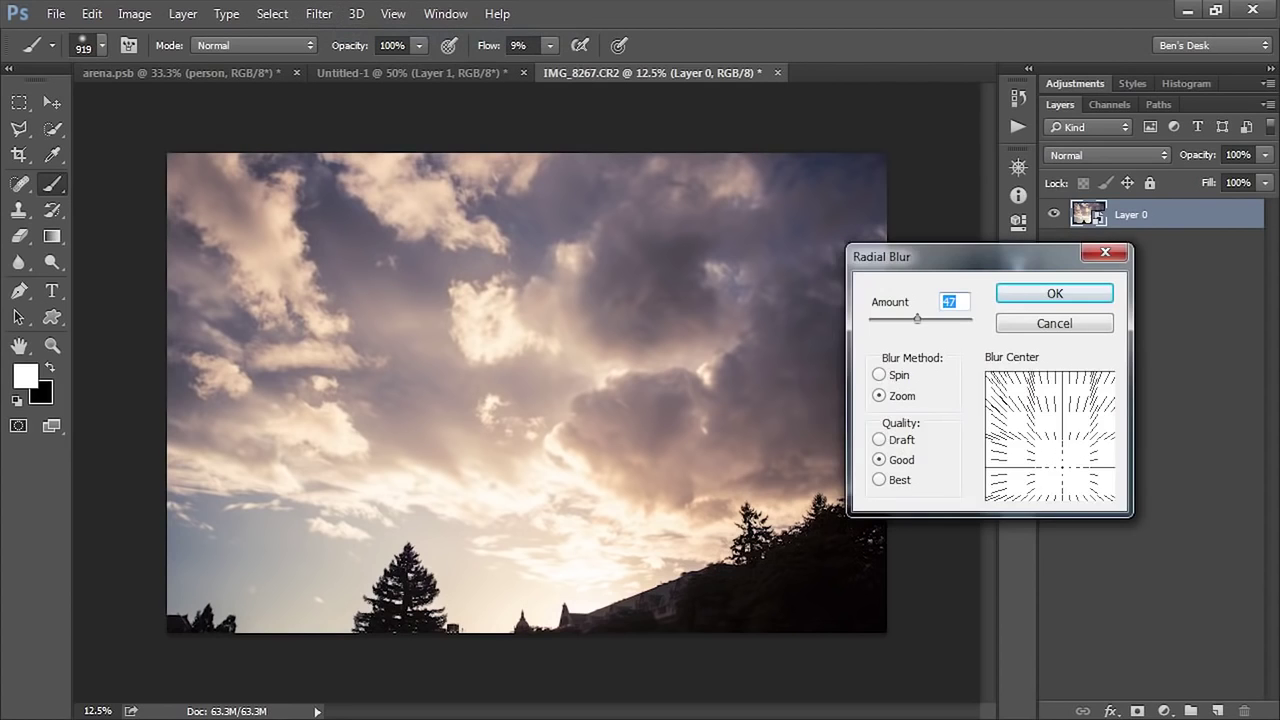
key(Escape)
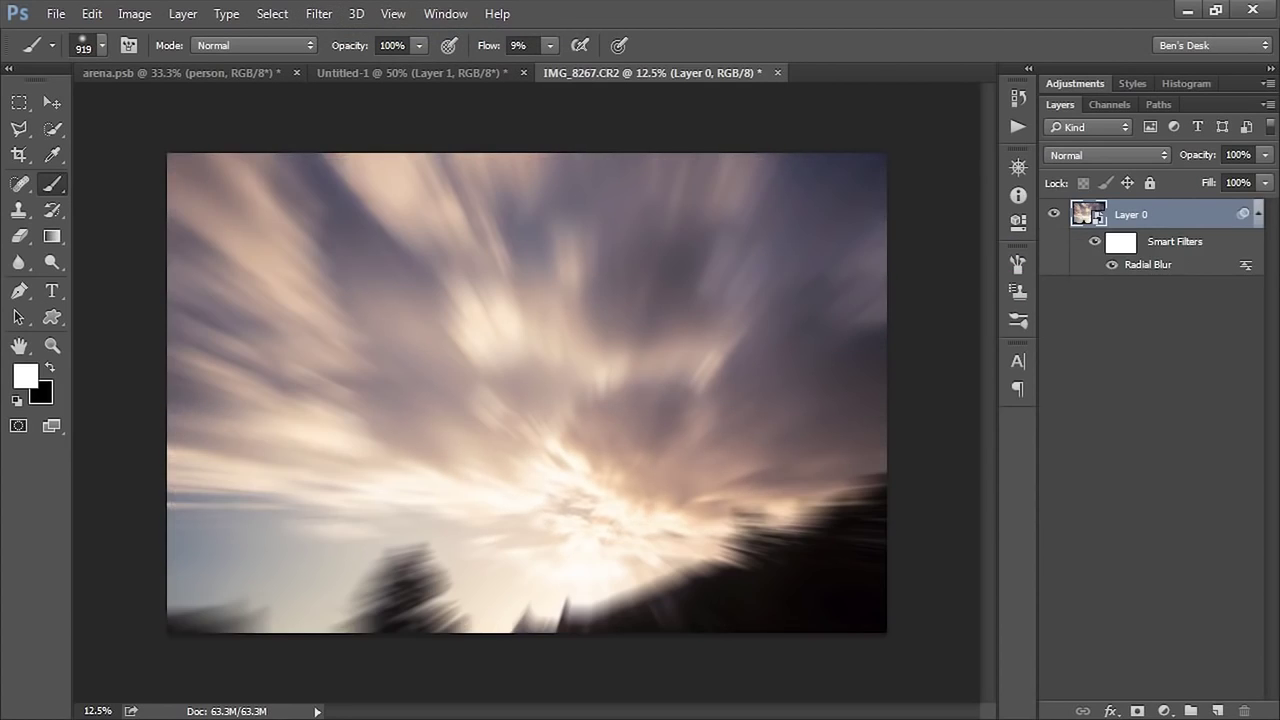
Step: Paint black on the smart filter mask over the trees, hillside and rooftops to hide the blur there
click(1120, 243)
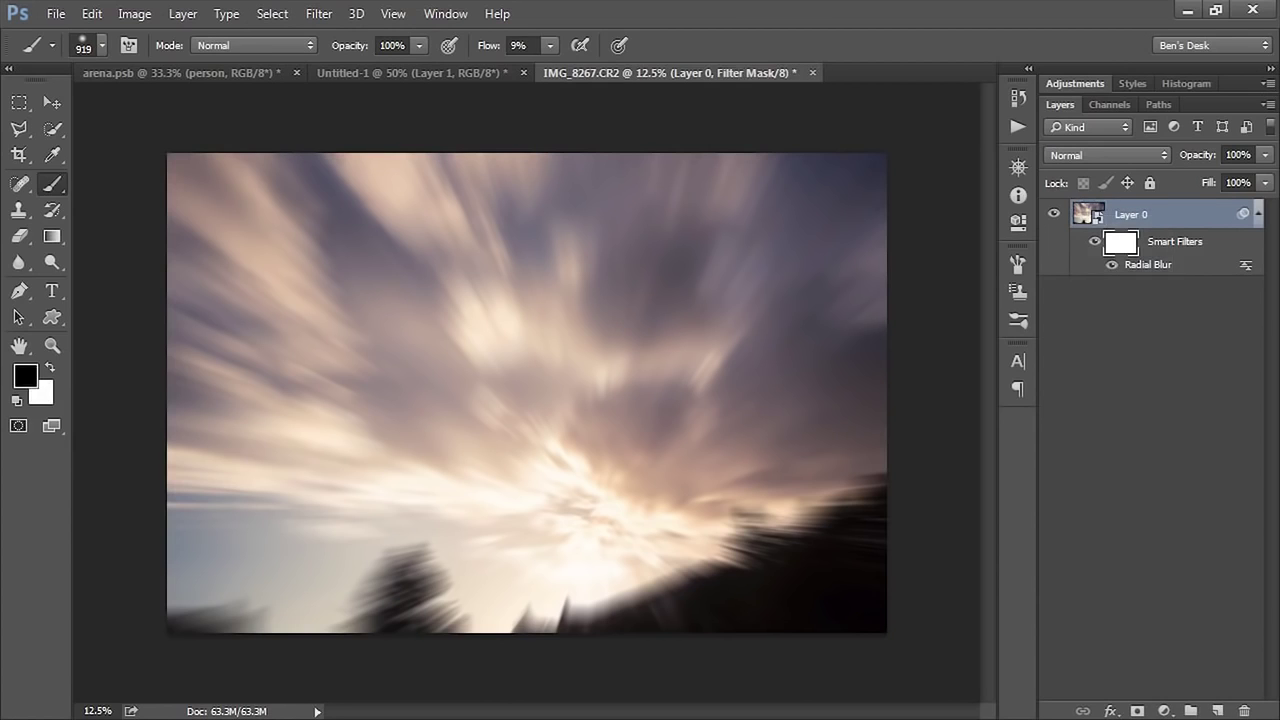
click(1088, 214)
click(1120, 243)
mouse_move(205, 622)
mouse_down()
mouse_move(373, 608)
mouse_move(404, 566)
mouse_move(394, 560)
mouse_move(630, 592)
mouse_move(755, 545)
mouse_up()
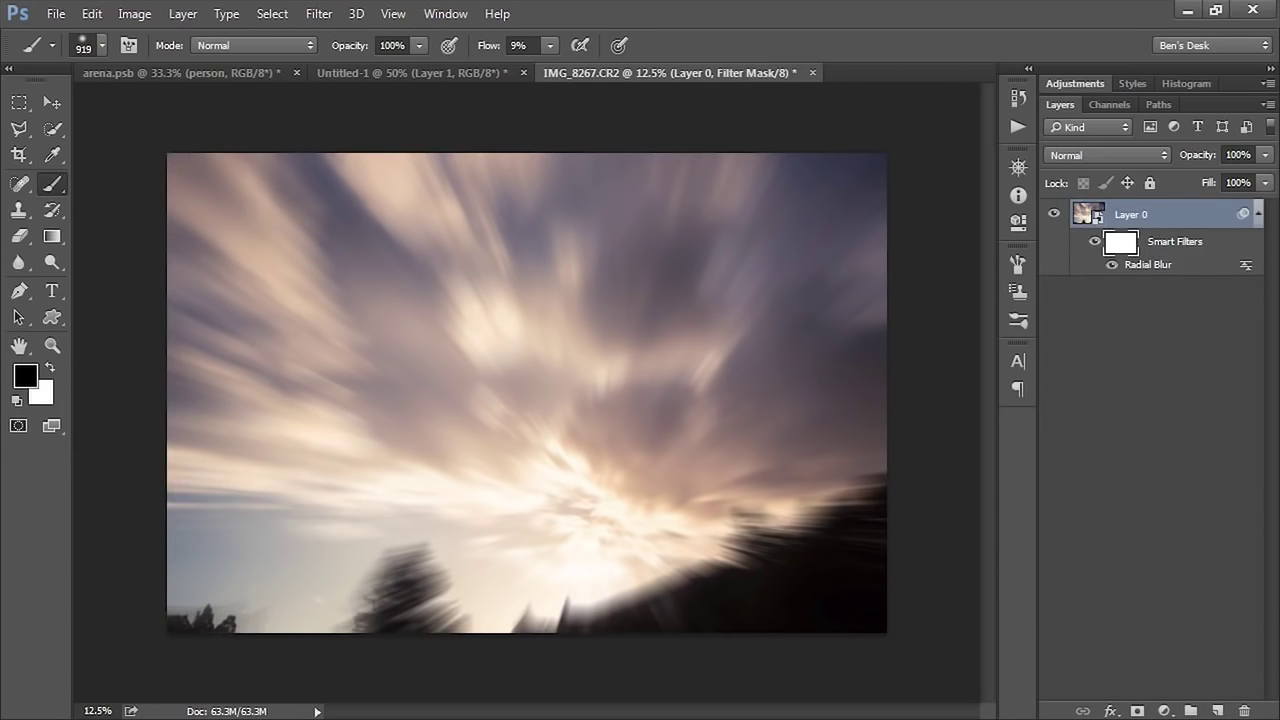
mouse_move(872, 500)
mouse_down()
mouse_move(670, 590)
mouse_move(560, 620)
mouse_move(620, 608)
mouse_up()
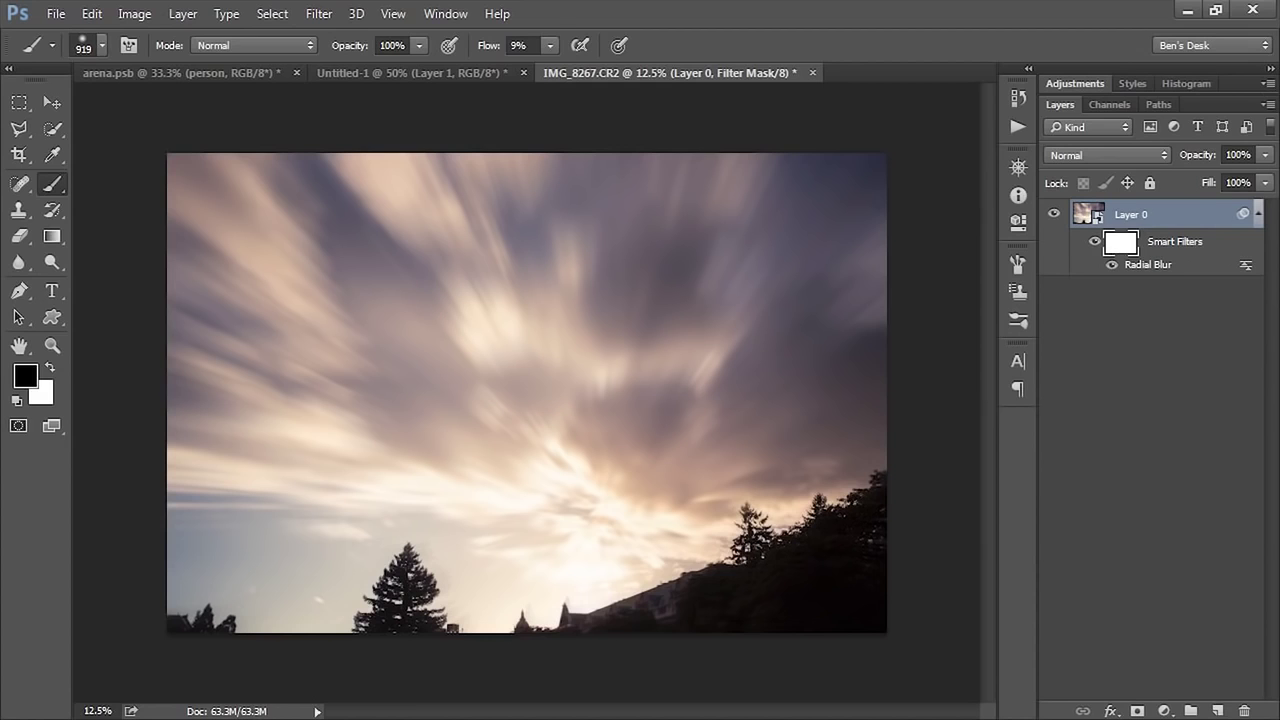
Step: Edit the Radial Blur smart filter and move its blur centre farther toward the lower-right corner of the image
double_click(1148, 265)
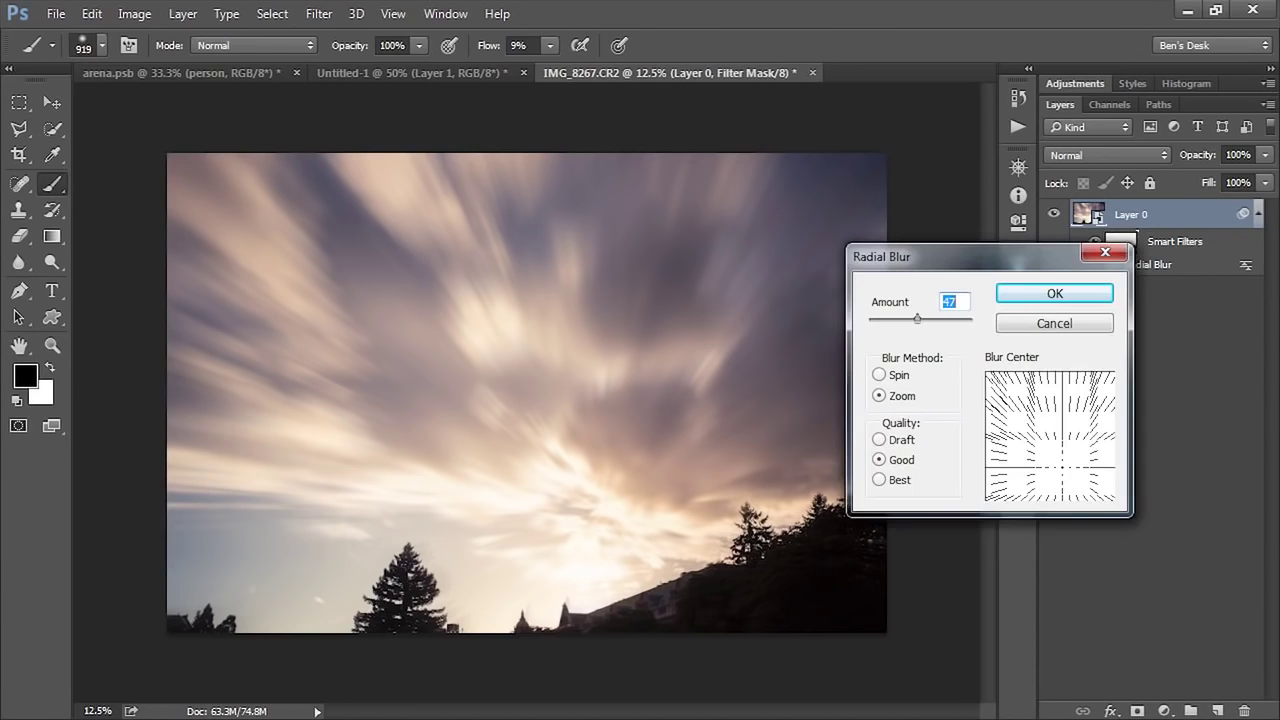
drag(1062, 467, 1084, 484)
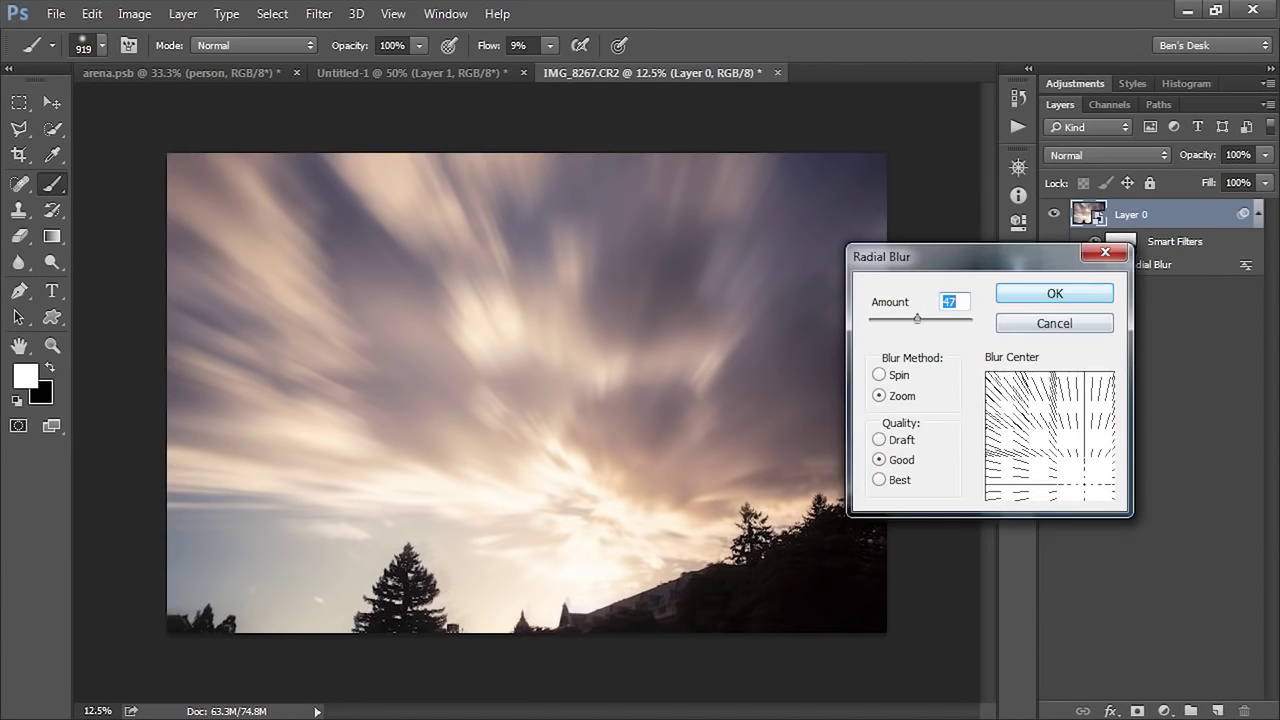
key(Return)
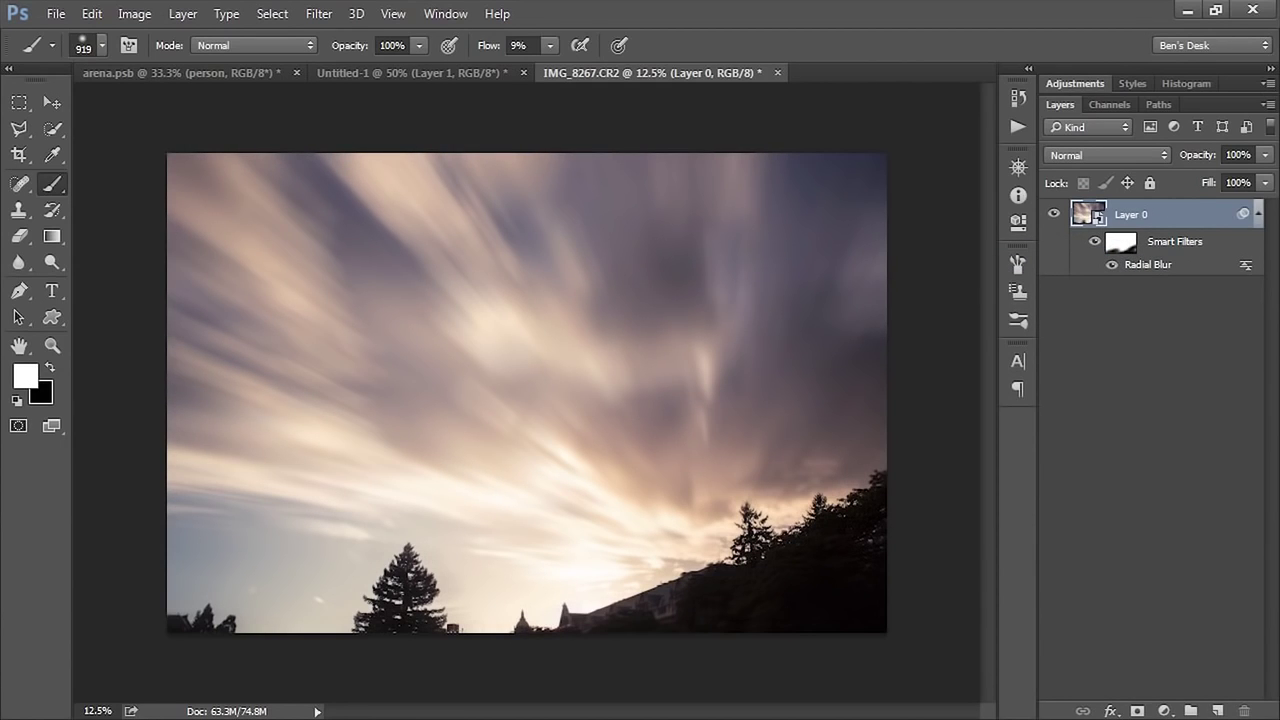
Step: Reduce the amount of the Radial Blur smart filter, then open the smart object contents of Layer 0
double_click(1148, 265)
mouse_move(917, 319)
mouse_down()
mouse_move(897, 319)
mouse_move(916, 319)
mouse_up()
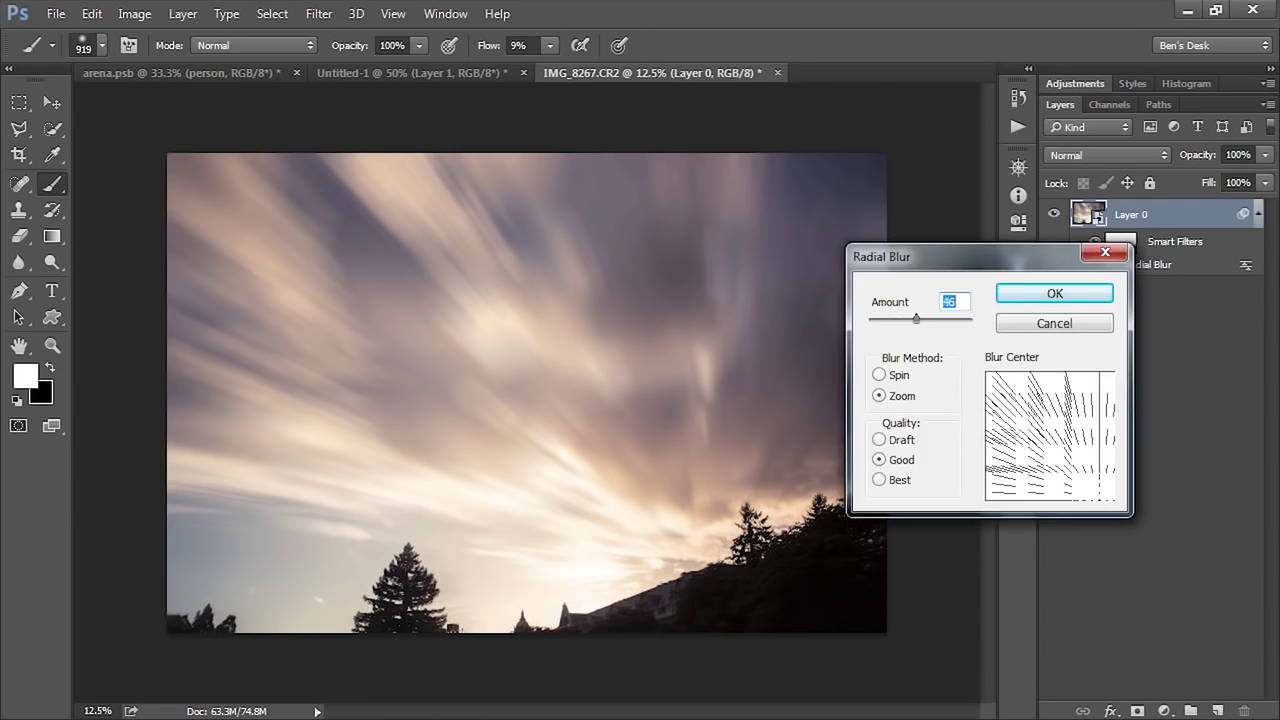
key(Return)
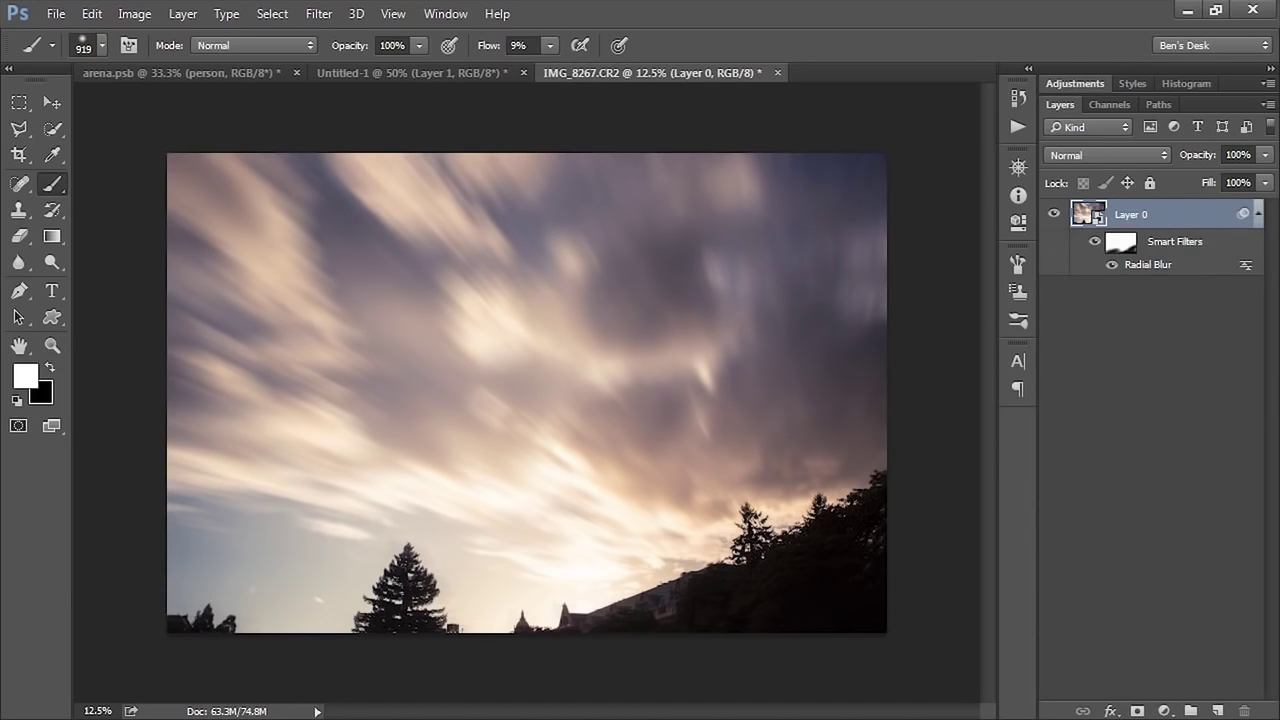
double_click(1089, 214)
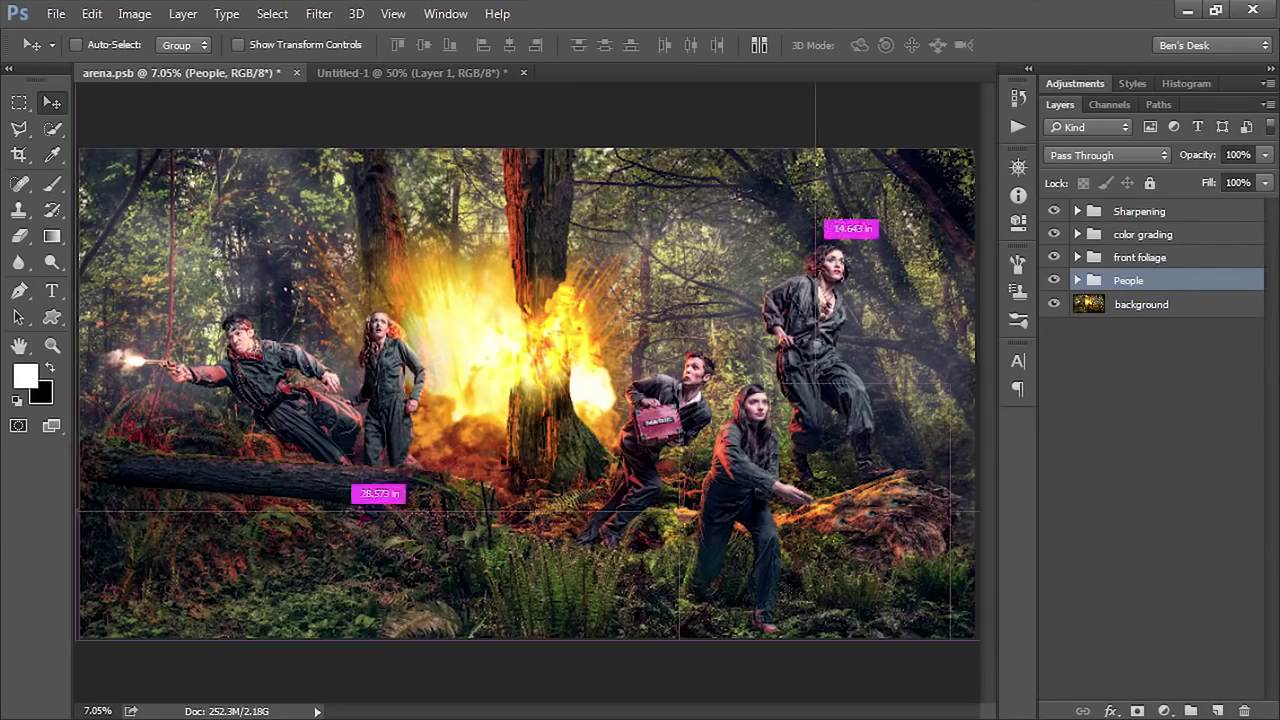
Step: Examine the woman's outstretched hand and the log up close in arena.psb, and expand the People group to inspect its subgroups
key(ctrl+plus)
key(ctrl+plus)
key(ctrl+plus)
key(ctrl+minus)
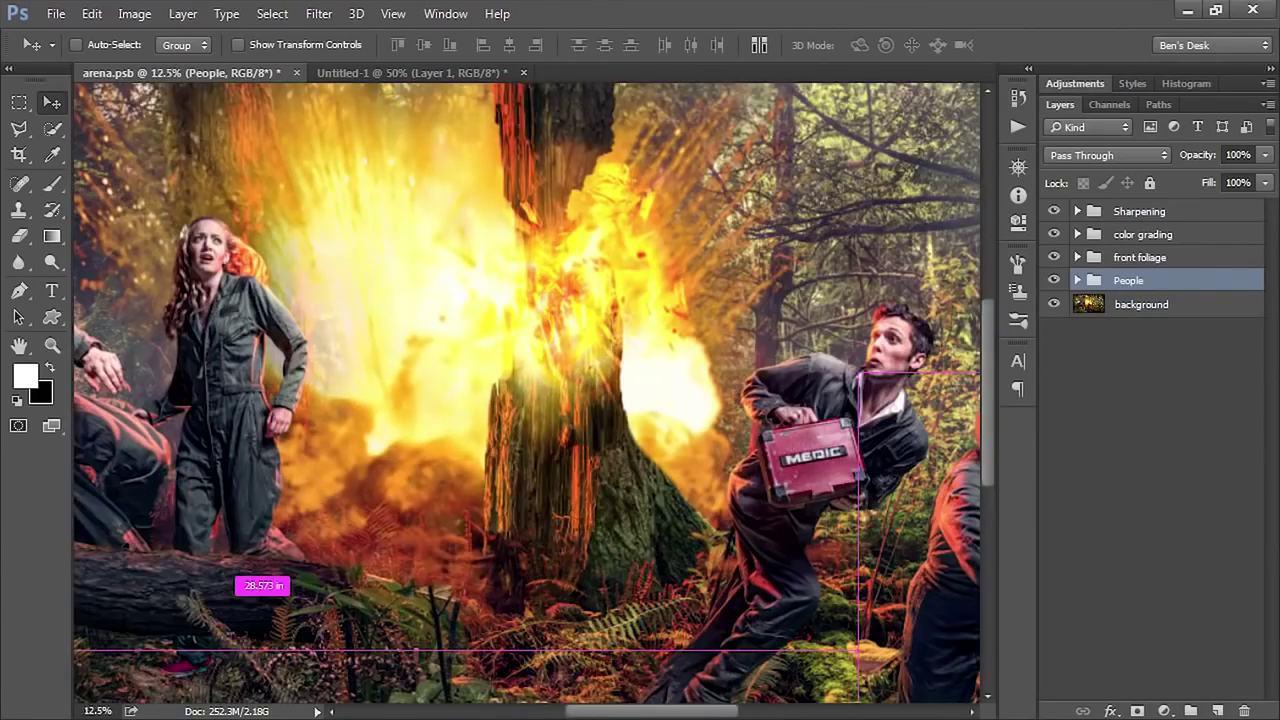
key(ctrl+plus)
drag(900, 500, 164, 249)
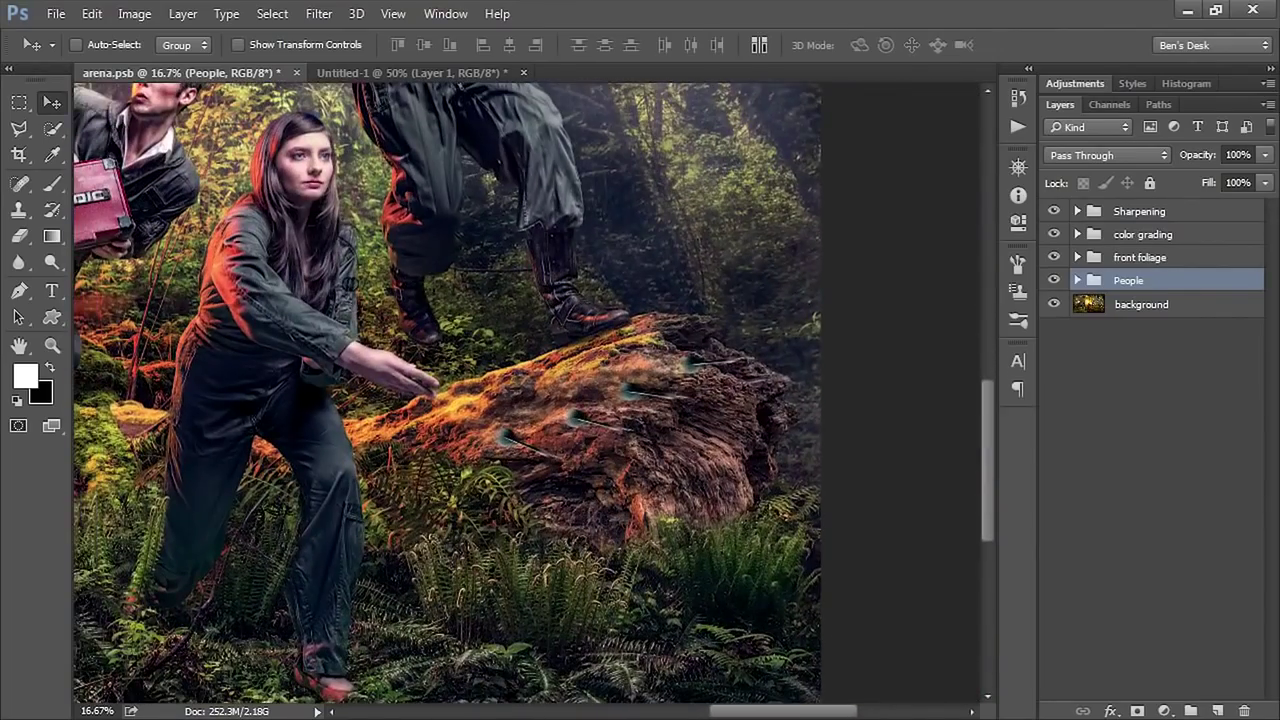
key(ctrl+plus)
drag(269, 237, 317, 211)
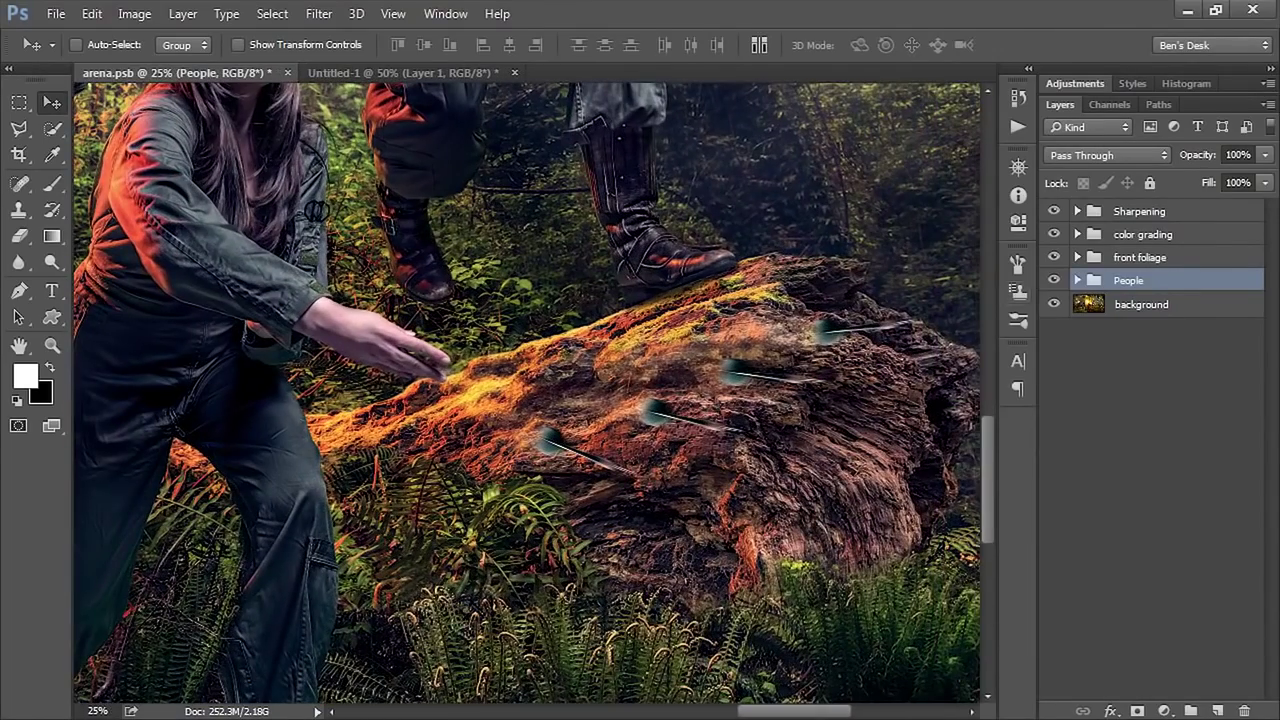
click(1078, 281)
drag(527, 391, 532, 390)
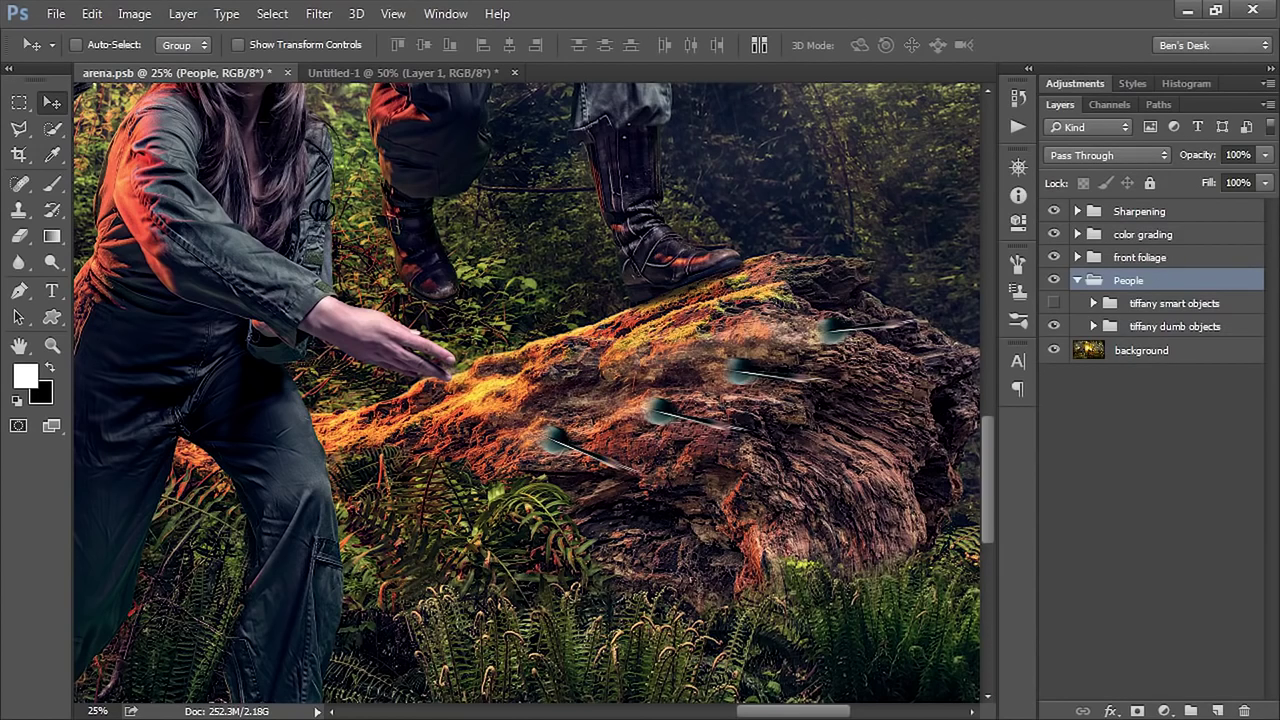
Step: Expand the tiffany dumb objects group and briefly hide each Layer 20 dart layer and the person layer to identify their contents
click(1175, 326)
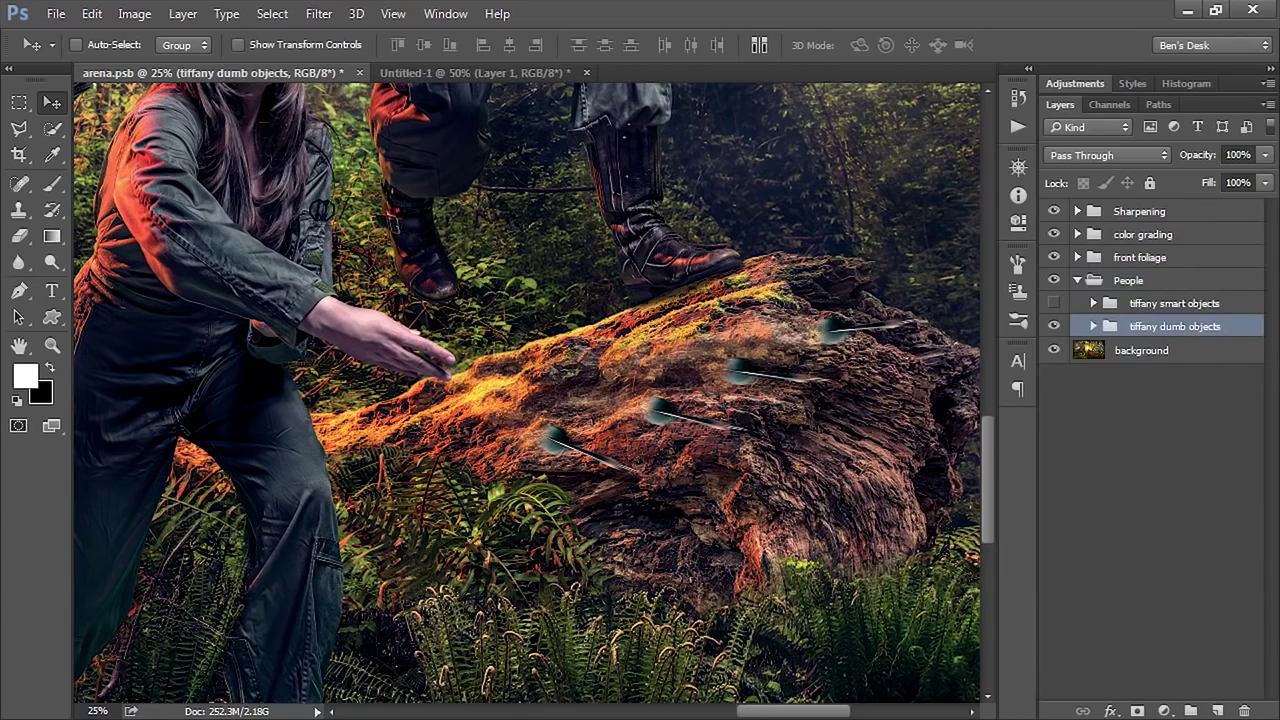
click(1094, 326)
click(1054, 376)
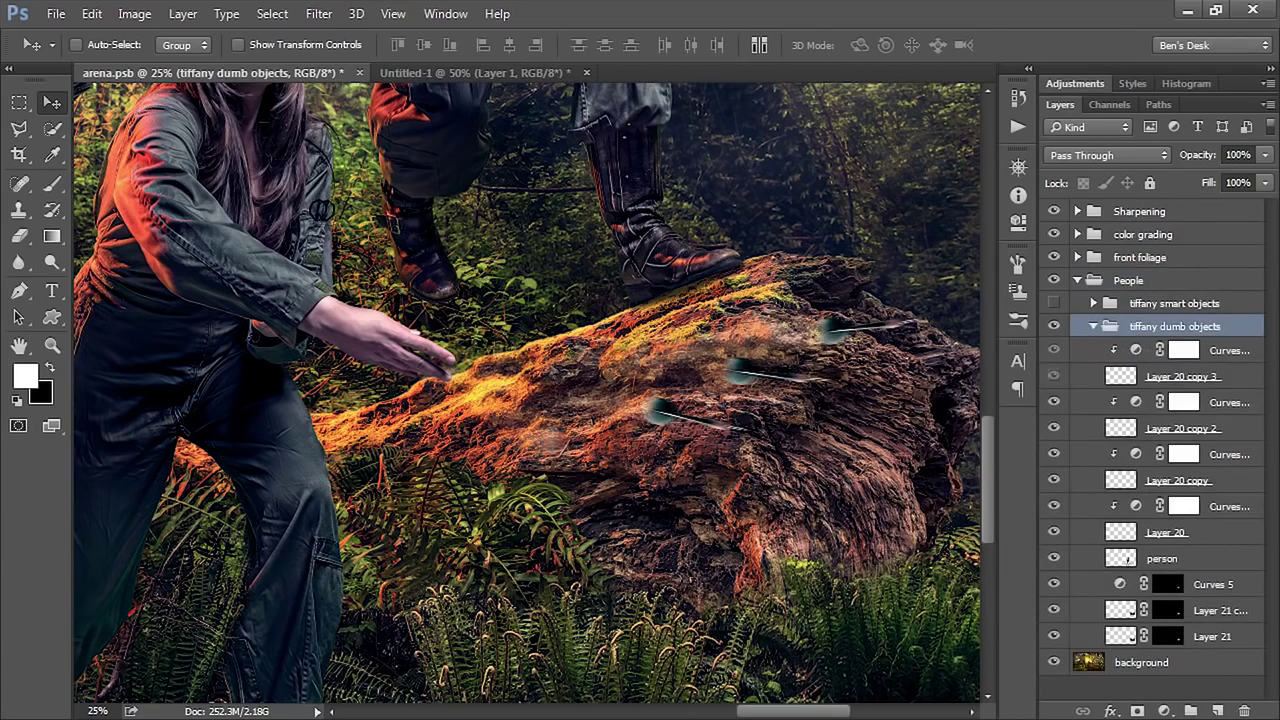
click(1054, 376)
click(1054, 428)
click(1054, 428)
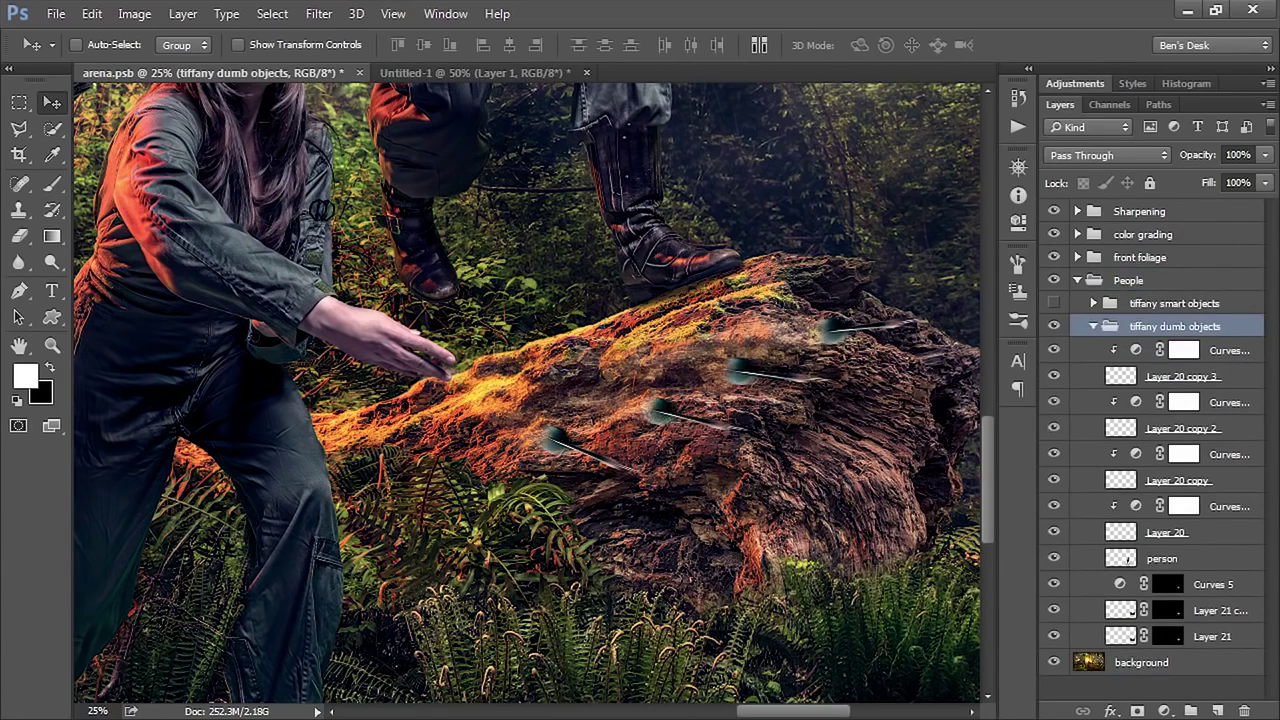
click(1054, 480)
click(1054, 480)
click(1054, 532)
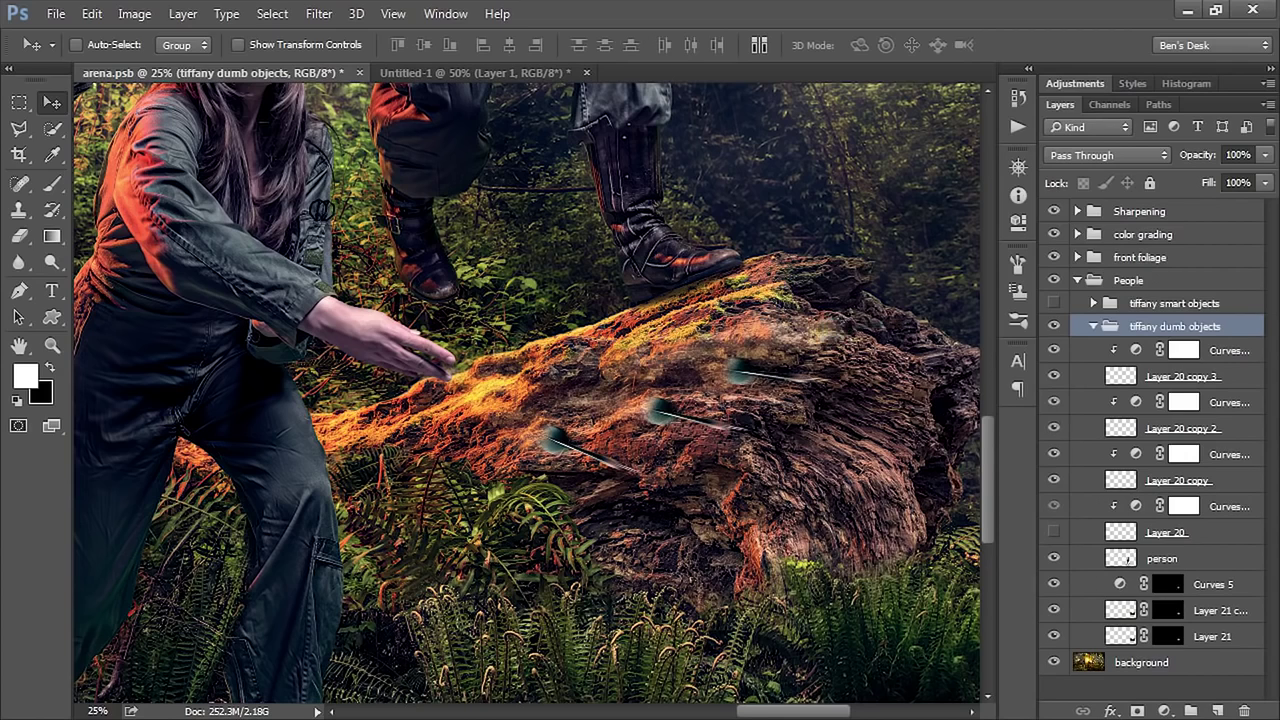
click(1054, 558)
click(1054, 558)
click(1054, 532)
Step: Hide Curves 5, Layer 21 copy and Layer 21, then show all three again to compare the shading on the log
click(1054, 584)
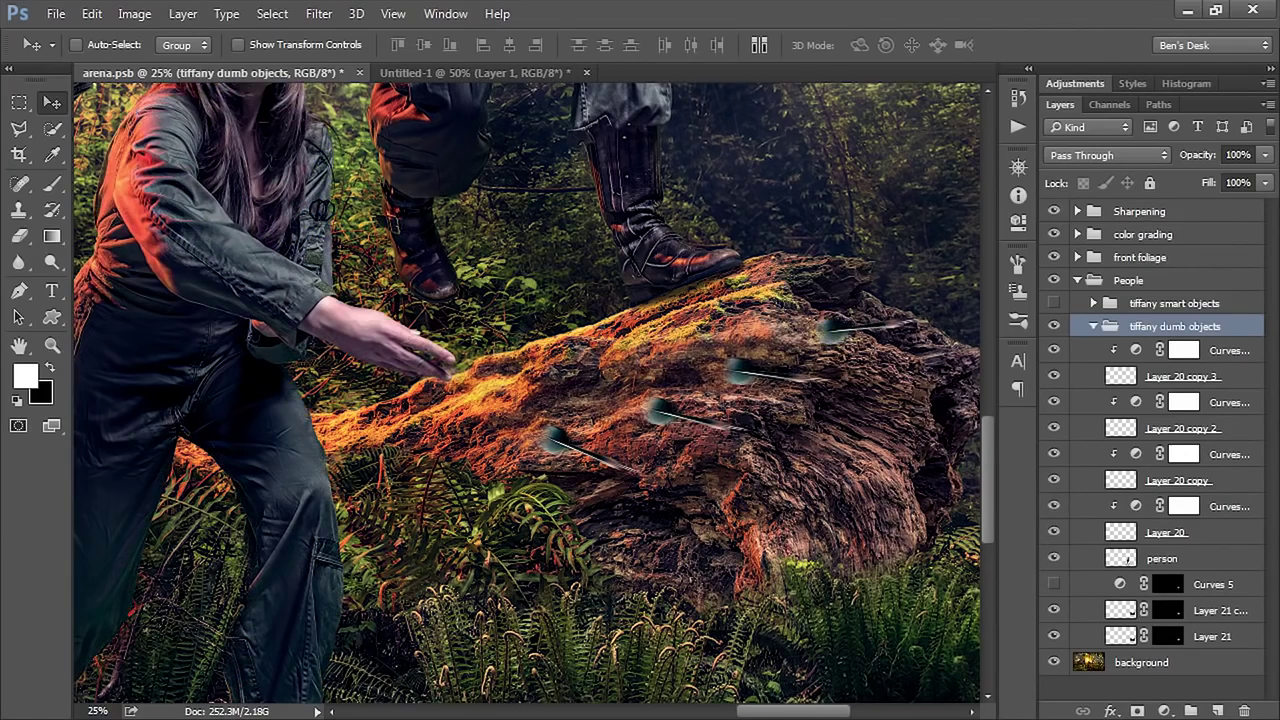
click(1054, 610)
click(1054, 636)
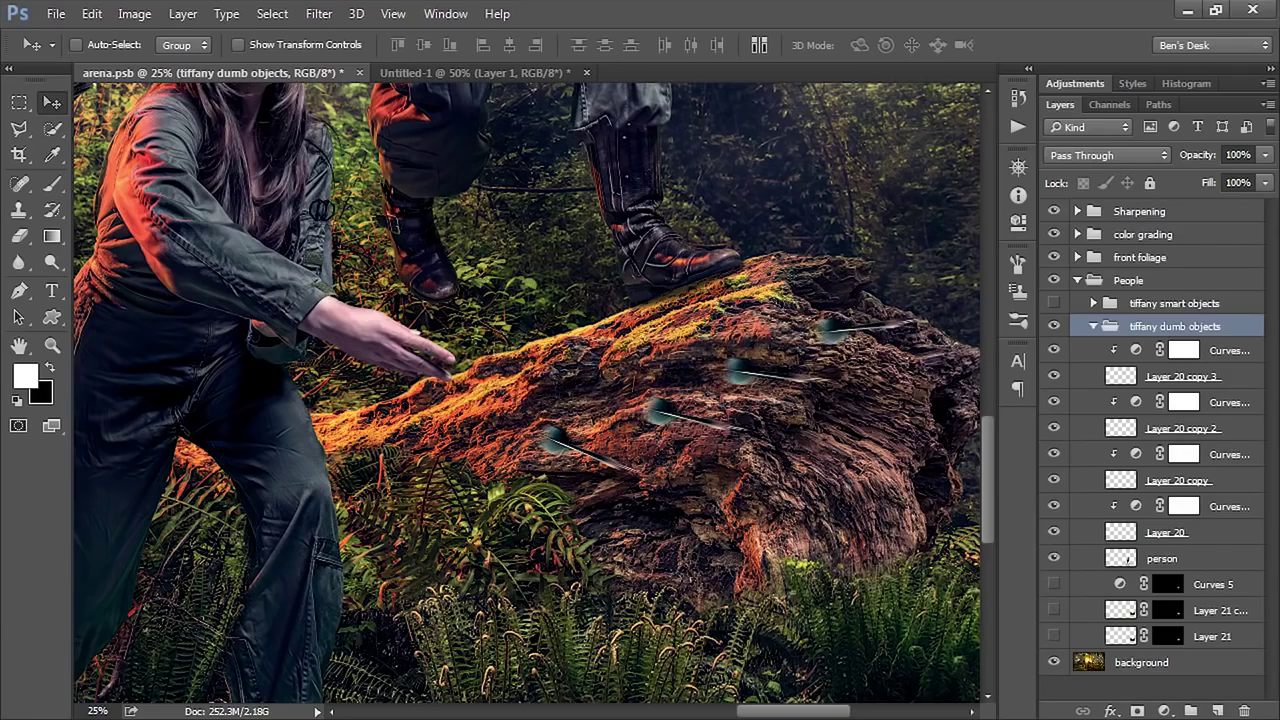
click(1054, 584)
click(1054, 610)
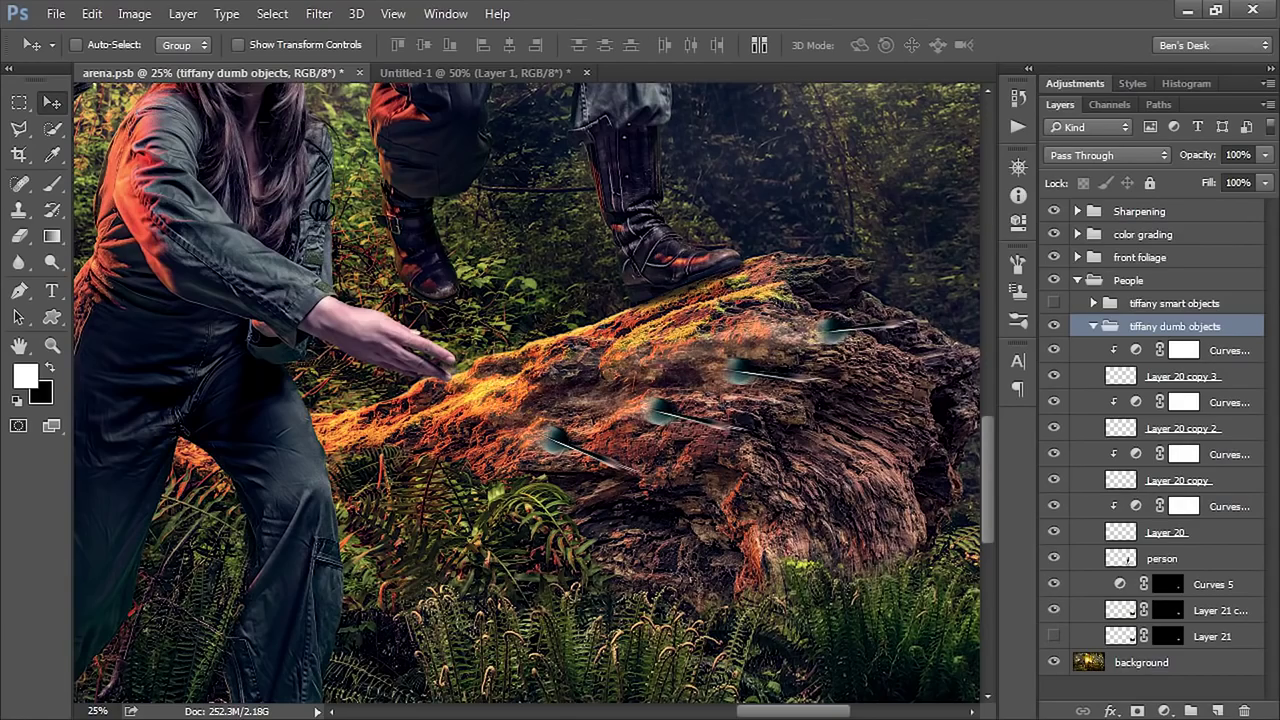
click(1054, 636)
Step: Isolate Layer 21 copy at 50% zoom and inspect its painted log highlights, then select that layer
key(ctrl+plus)
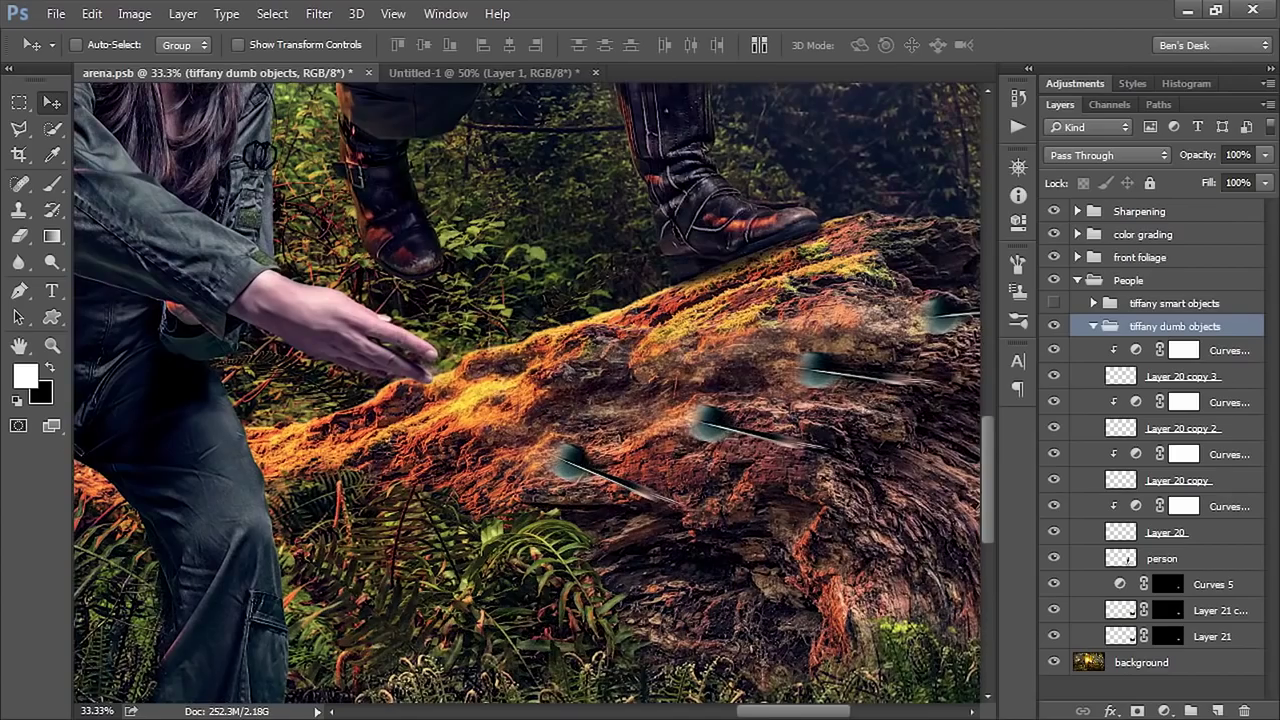
key(ctrl+plus)
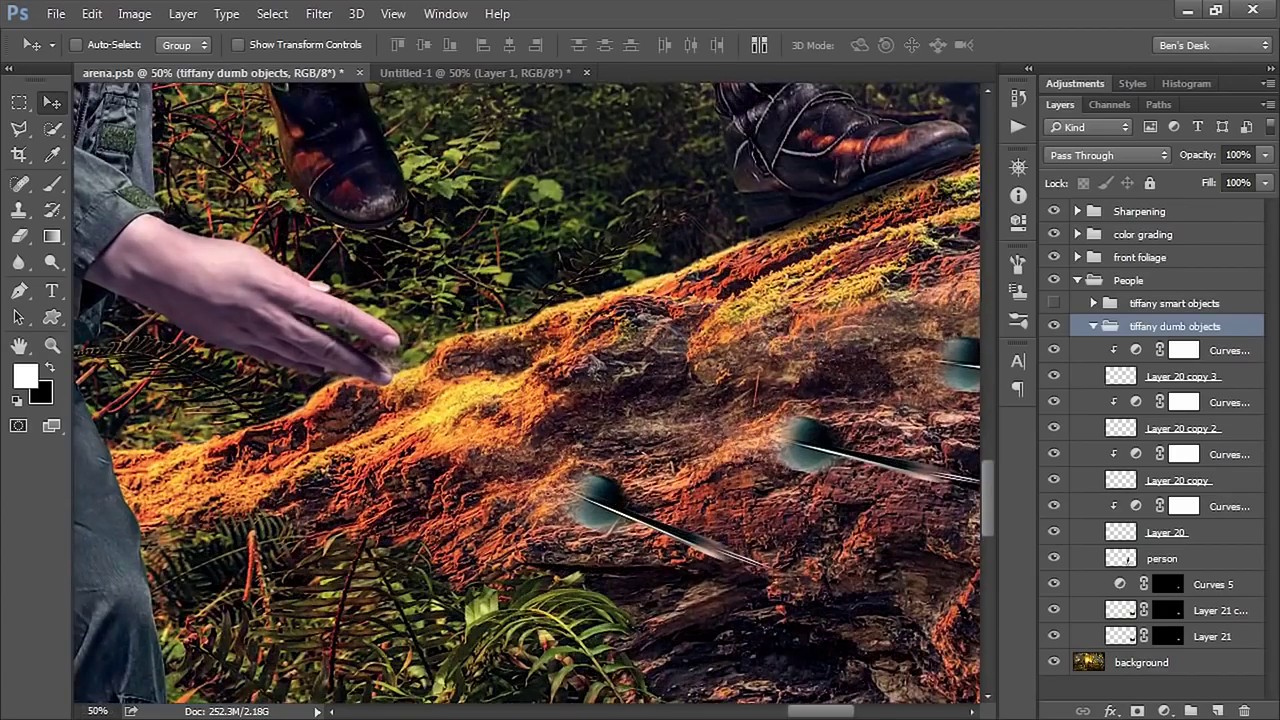
drag(620, 430, 545, 386)
alt+click(1054, 610)
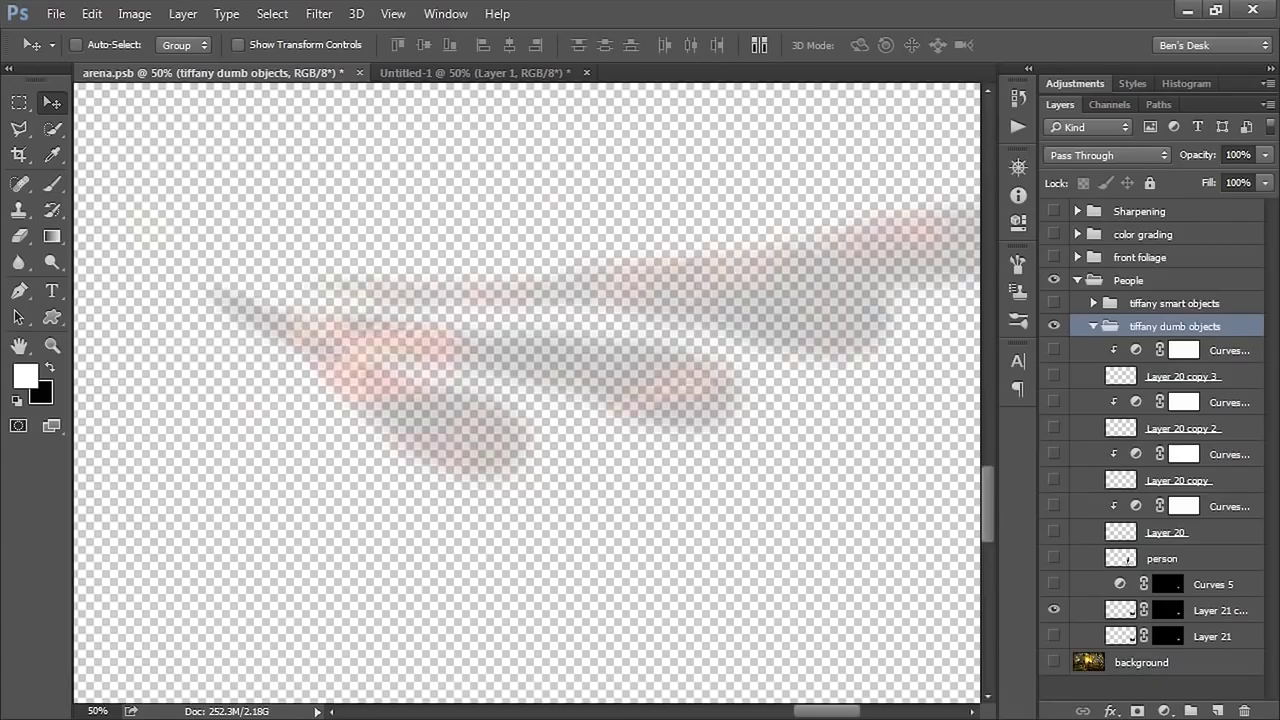
alt+click(1054, 610)
alt+click(1053, 609)
key(0)
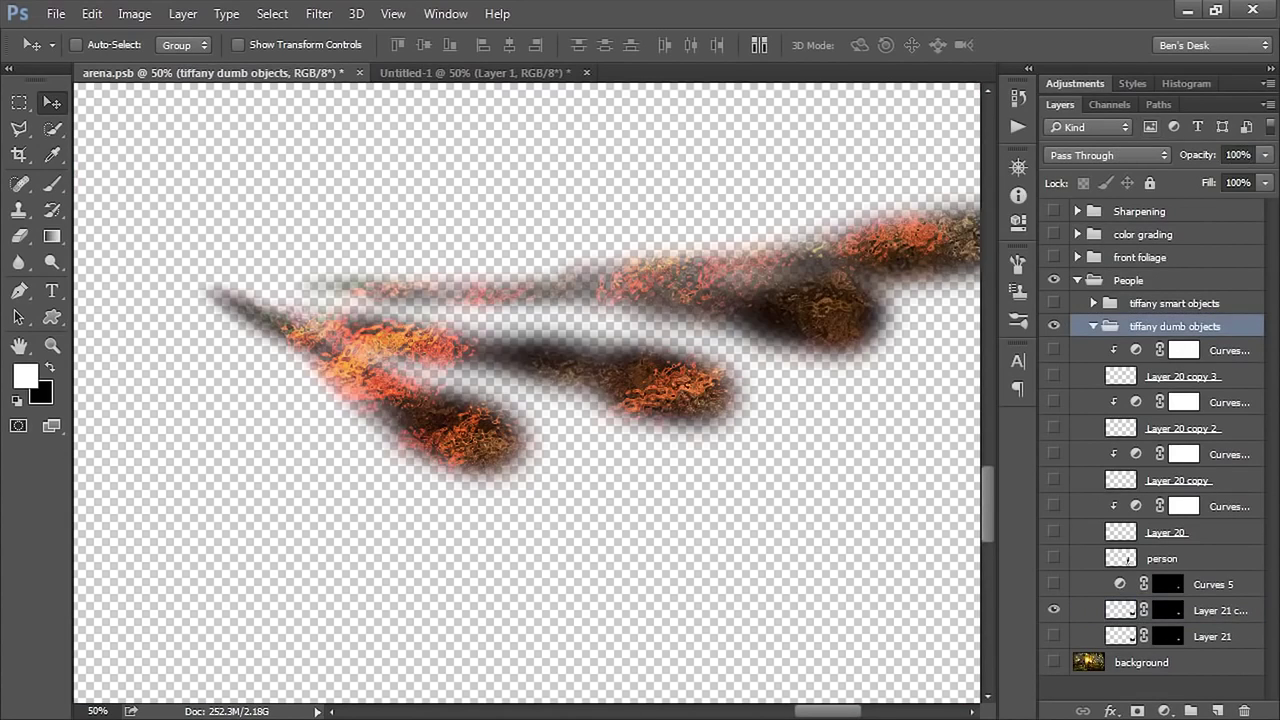
click(1220, 610)
drag(590, 370, 472, 416)
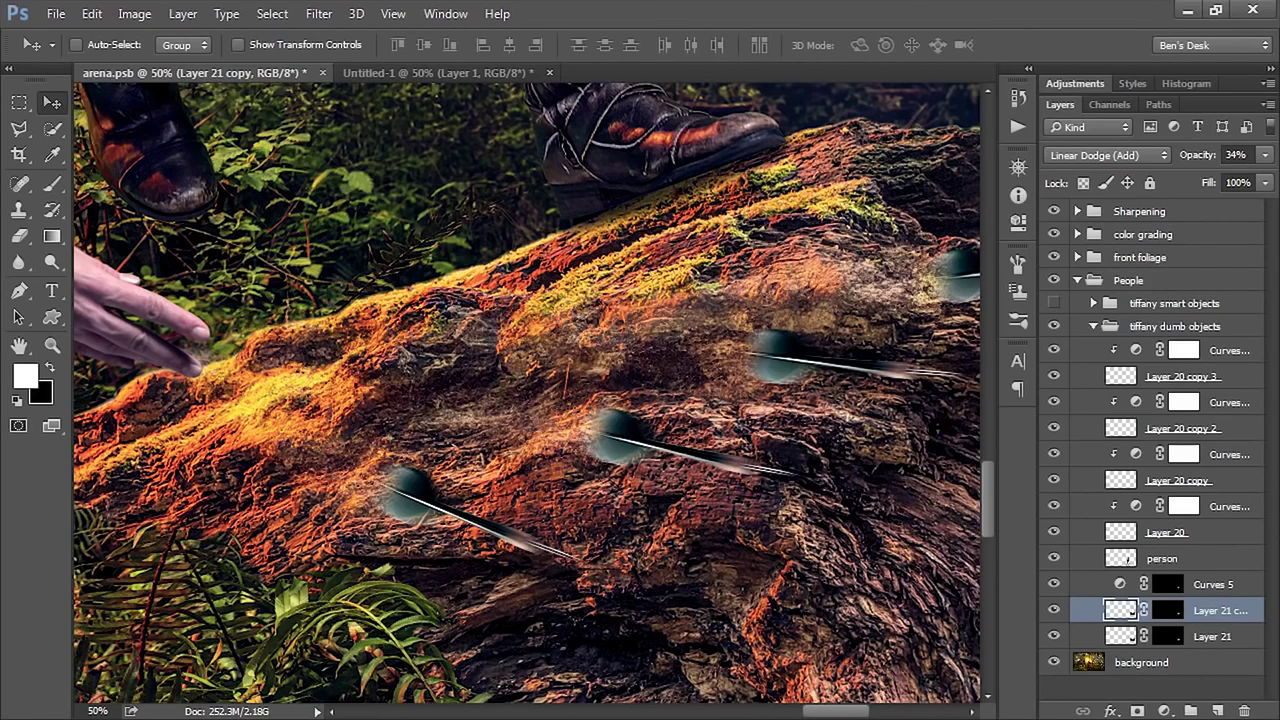
Step: Hide Layer 21 and Layer 21 copy together, then show both again to compare the glow on the log
click(1053, 609)
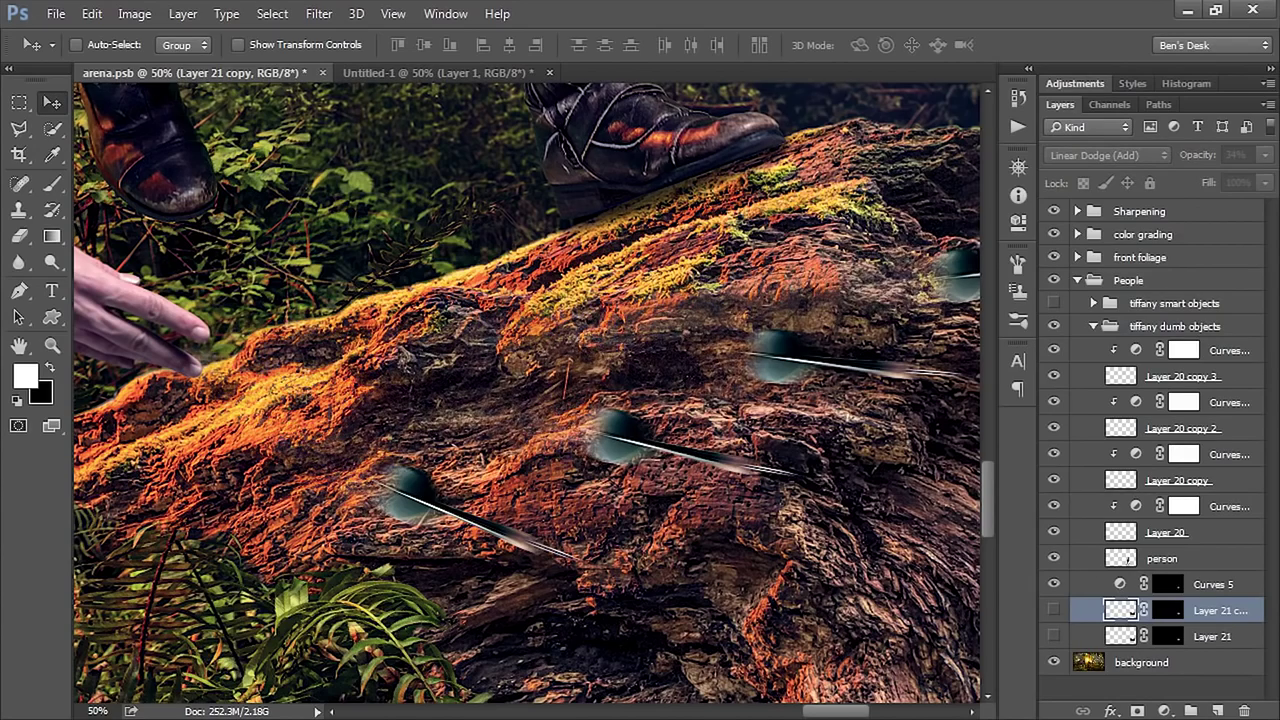
click(1053, 635)
drag(1053, 635, 1053, 609)
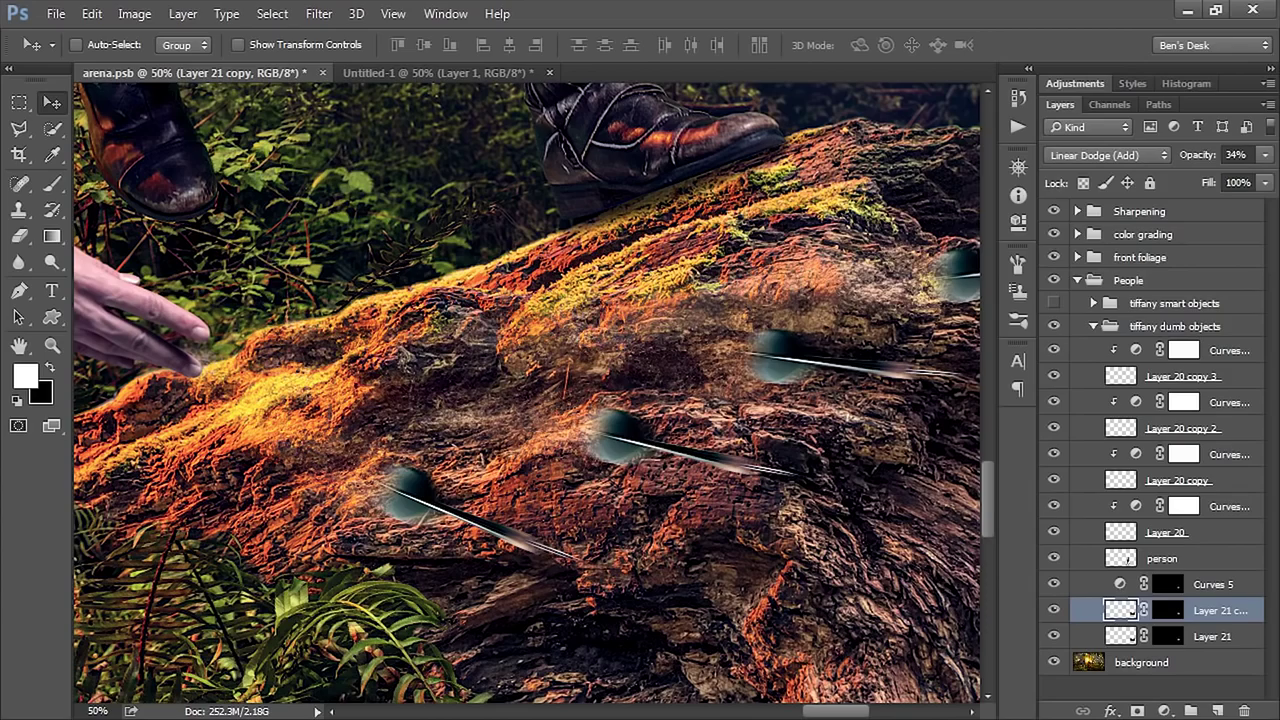
Step: Hide the tiffany dumb objects group and copy a freehand lasso selection of the log from the background onto a new layer
click(1053, 326)
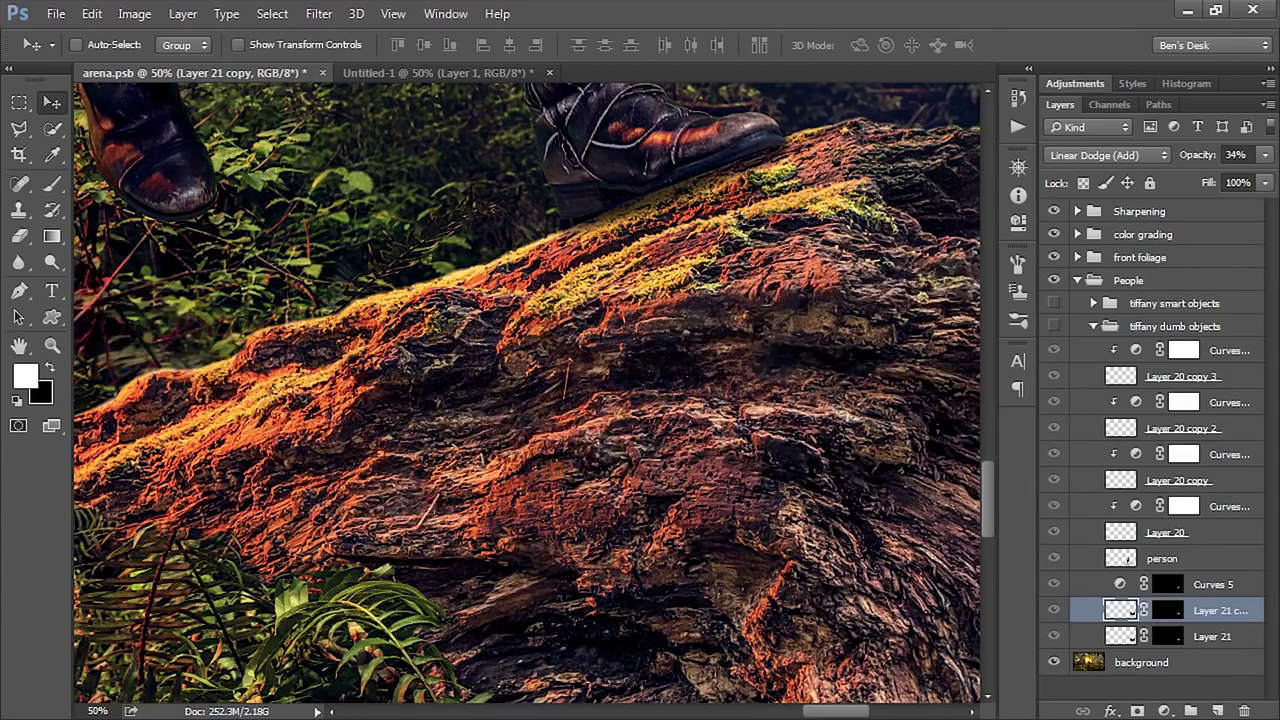
click(1140, 662)
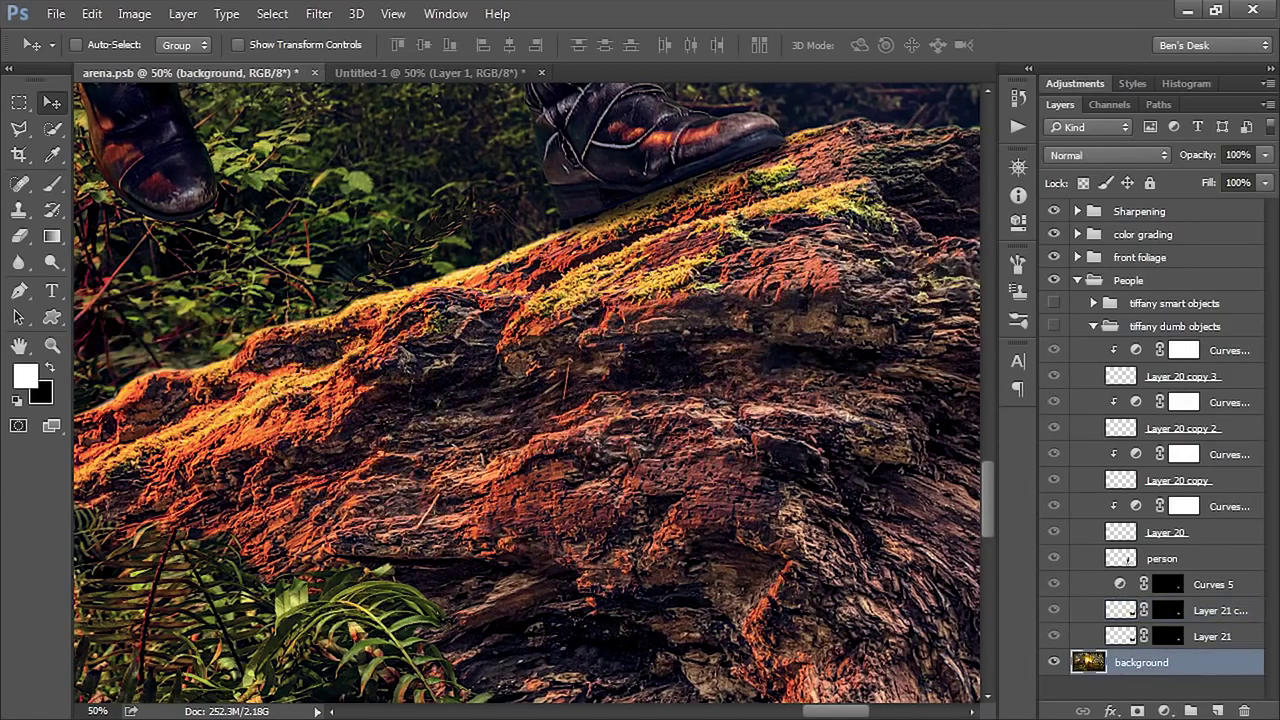
key(l)
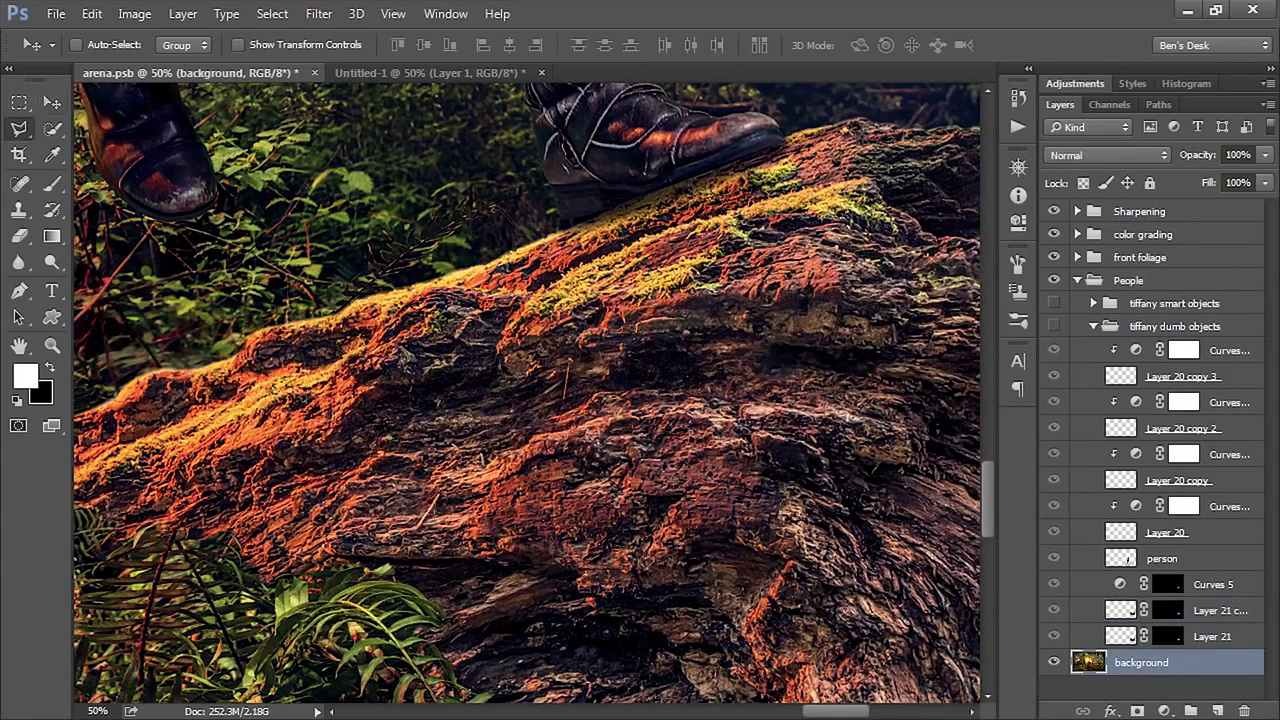
click(19, 129)
click(104, 127)
drag(290, 336, 222, 398)
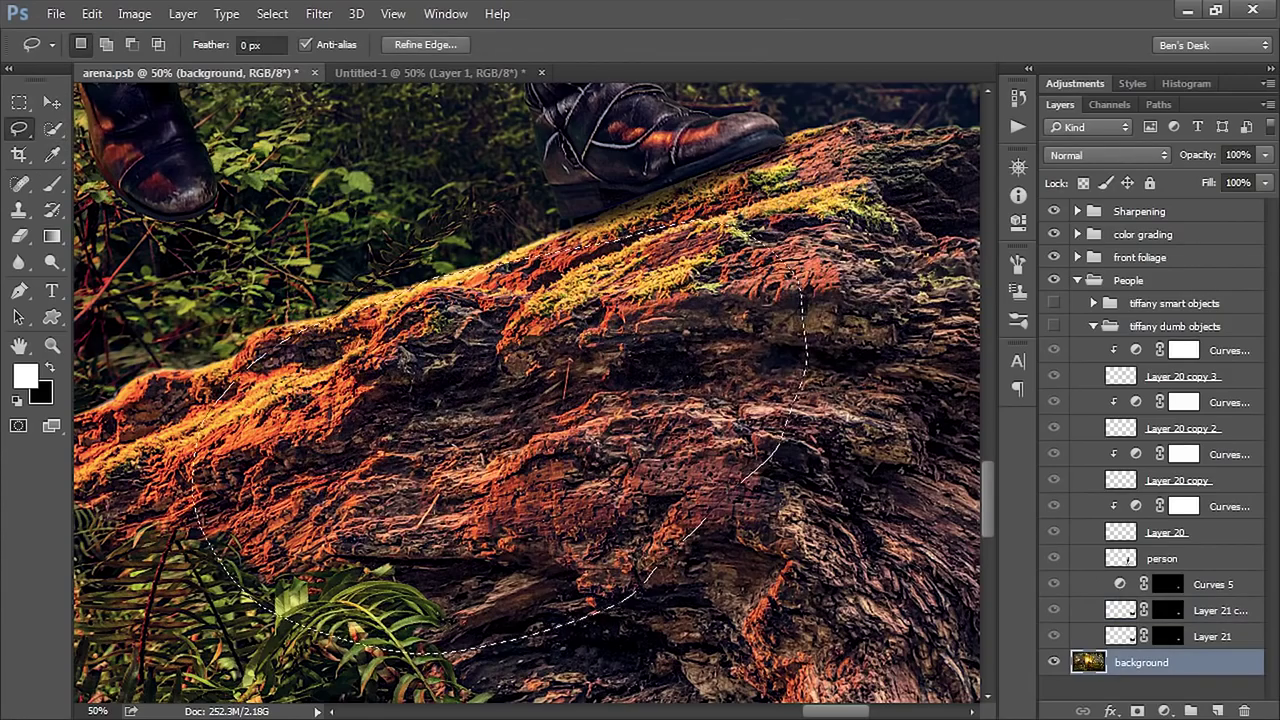
key(ctrl+j)
key(ctrl+z)
key(ctrl+z)
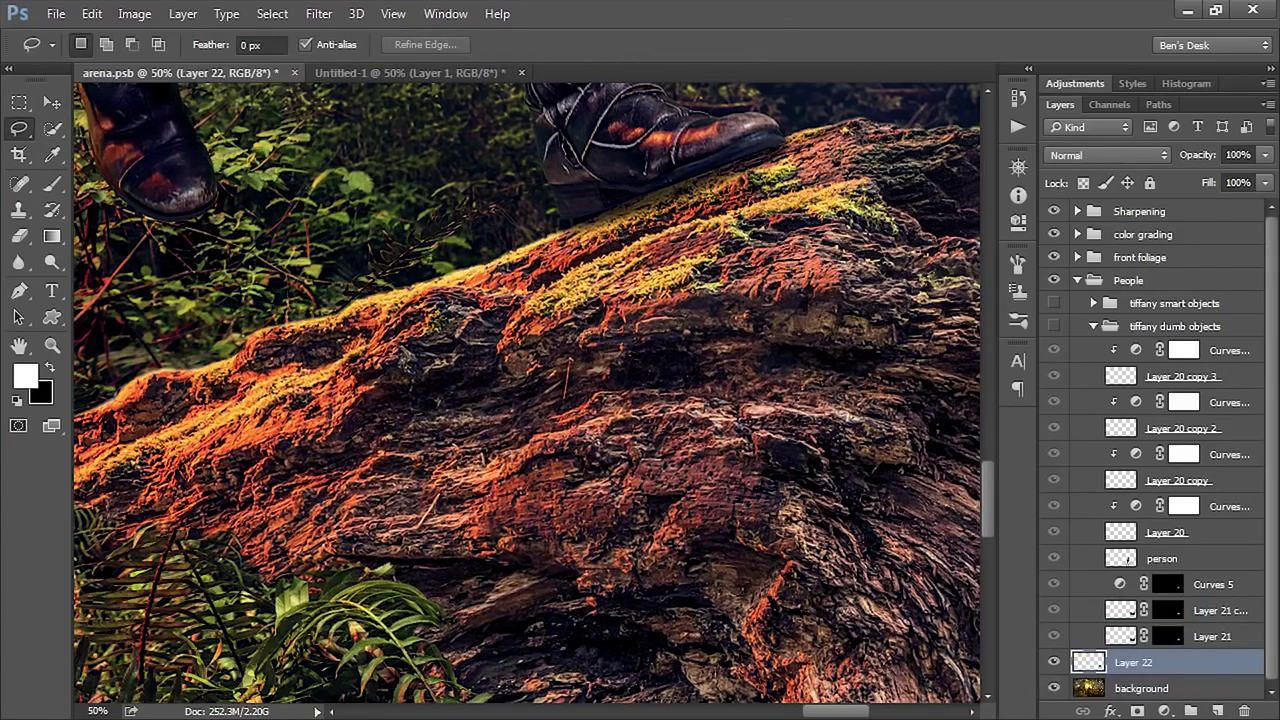
Step: Show the tiffany dumb objects group again and delete the copied log layer above the background
alt+click(1053, 662)
click(1054, 326)
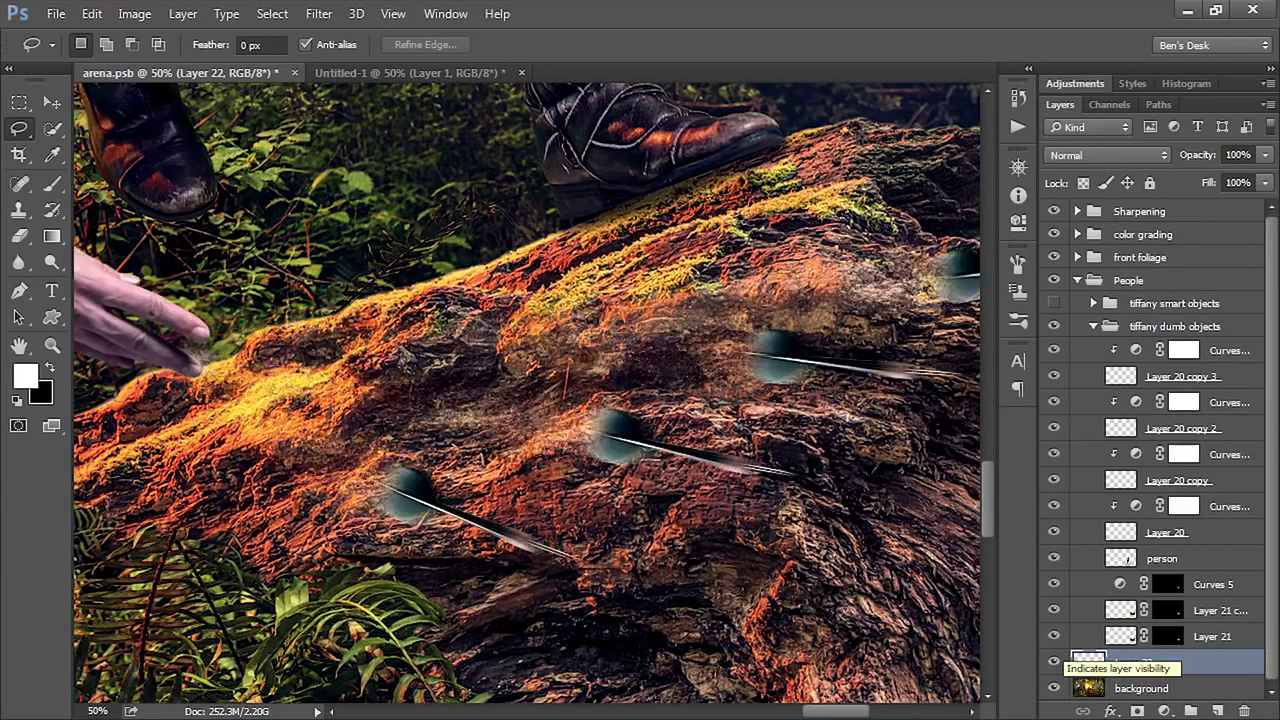
key(Delete)
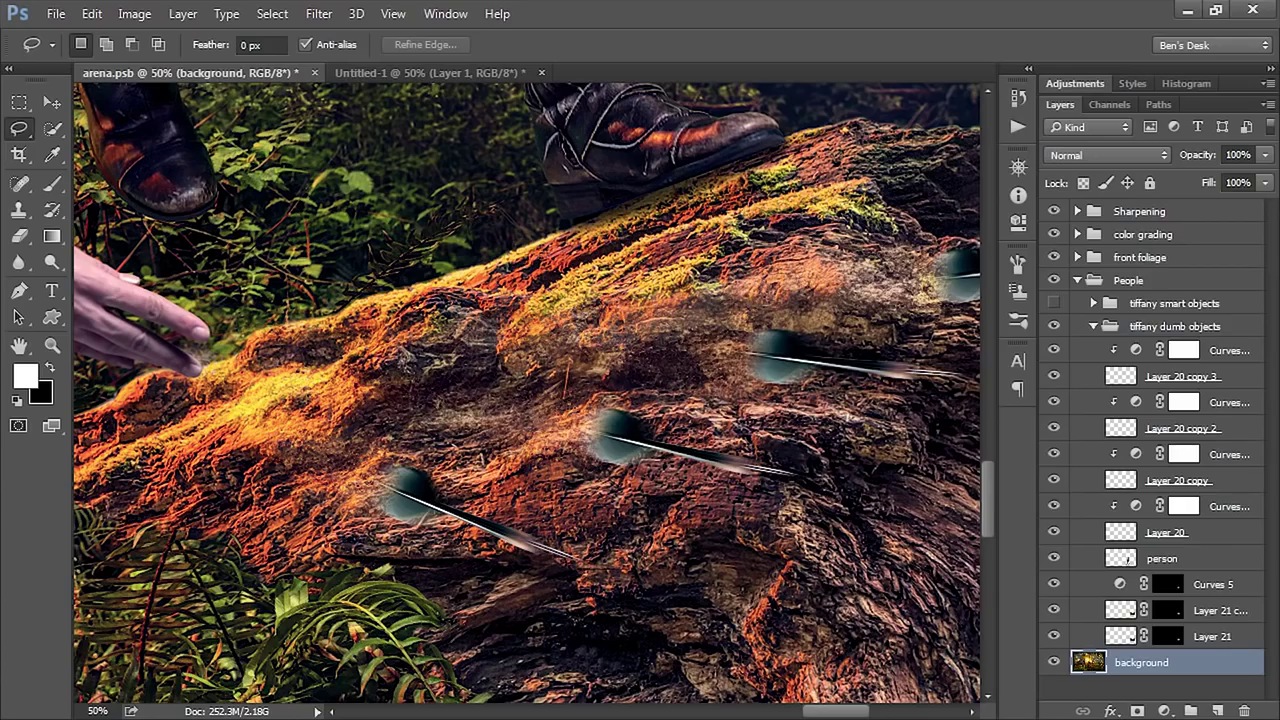
Step: Paste the dart image from Untitled-1 into arena.psb directly above the person layer
drag(615, 375, 442, 387)
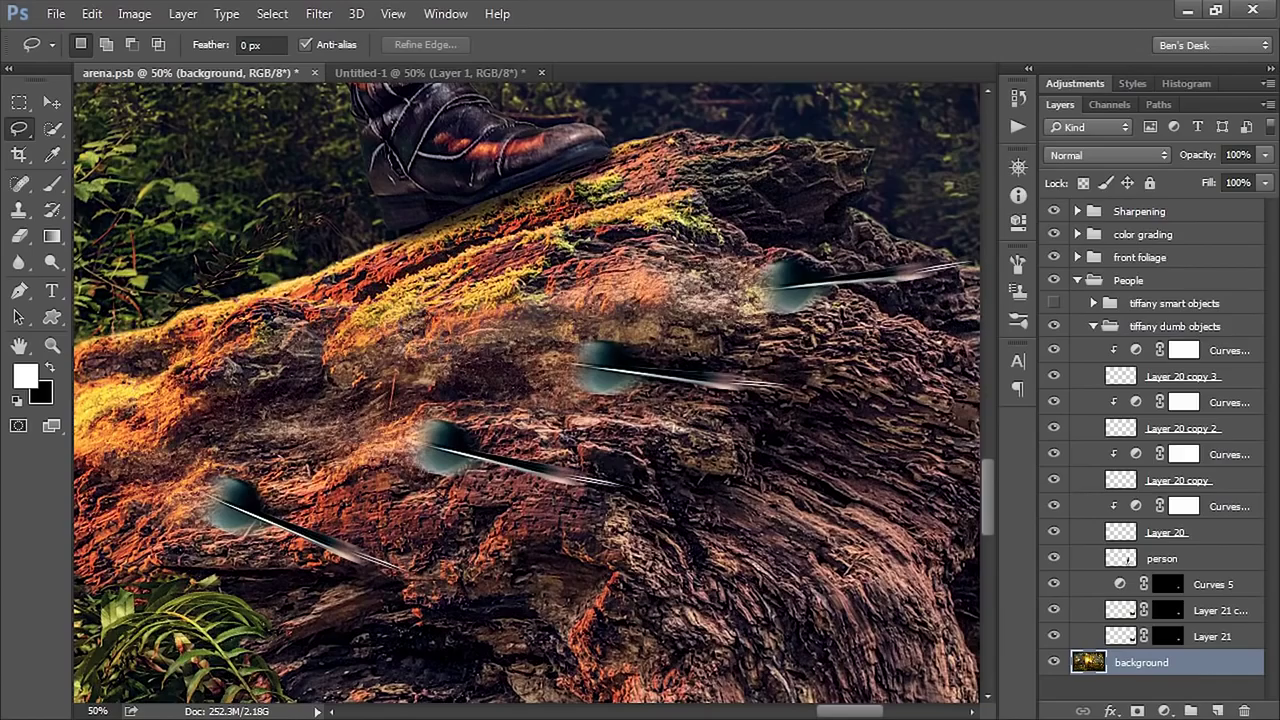
scroll(527, 400, left, 9)
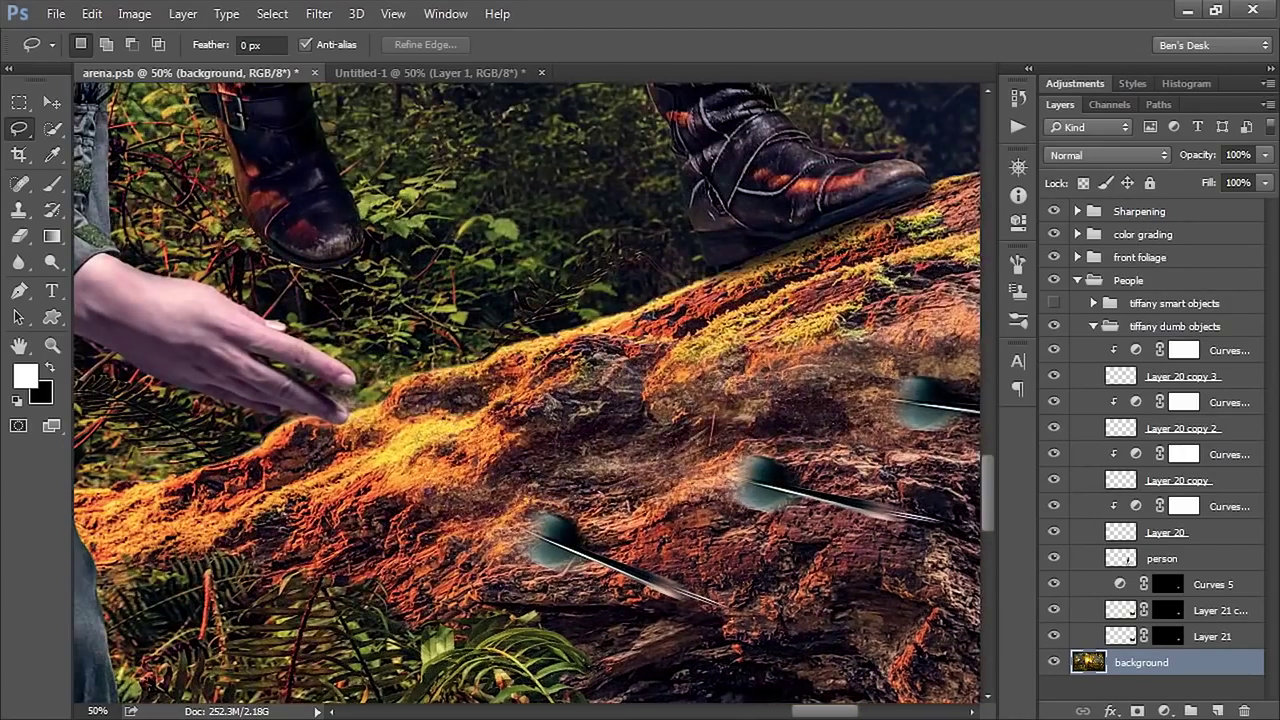
scroll(527, 400, right, 8)
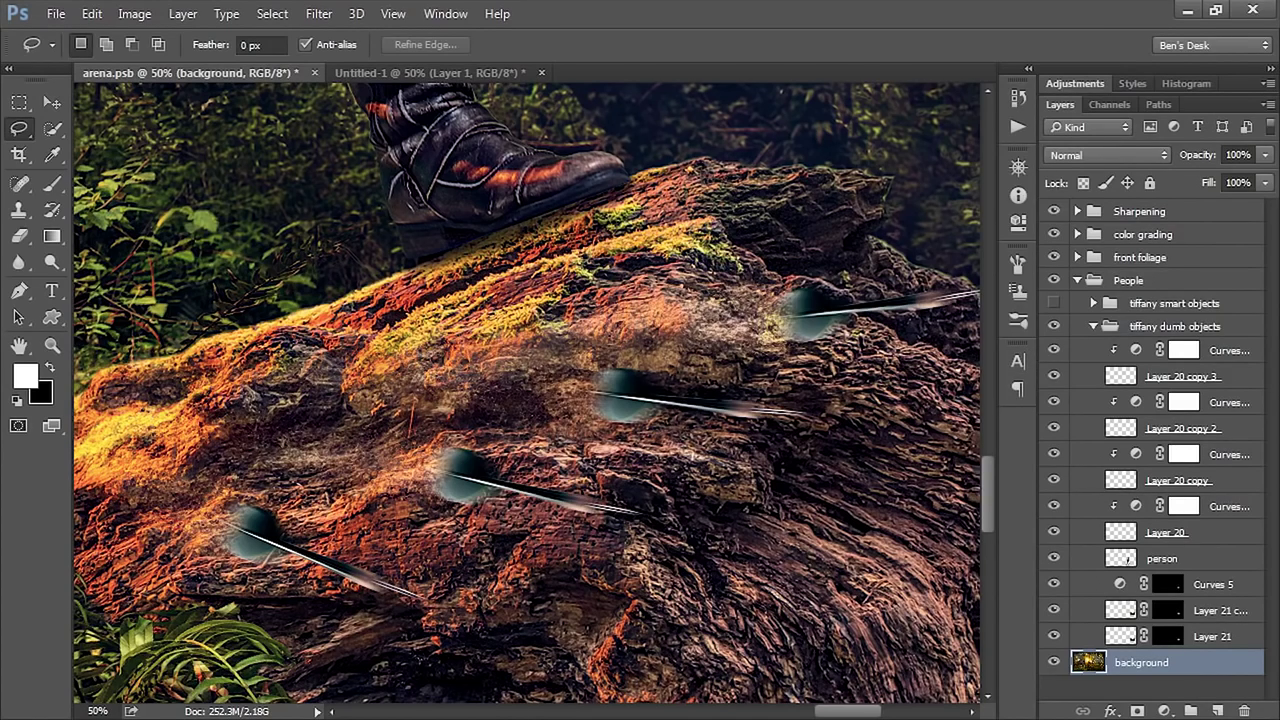
drag(550, 400, 505, 395)
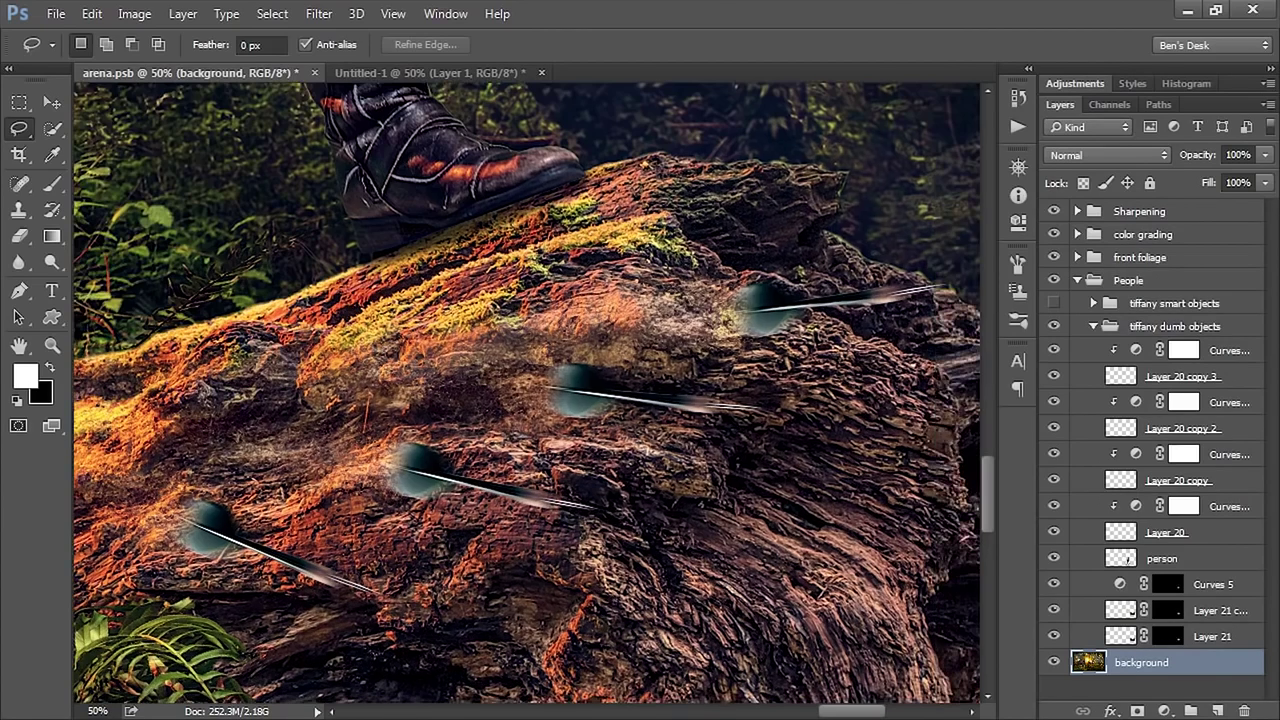
key(ctrl+Tab)
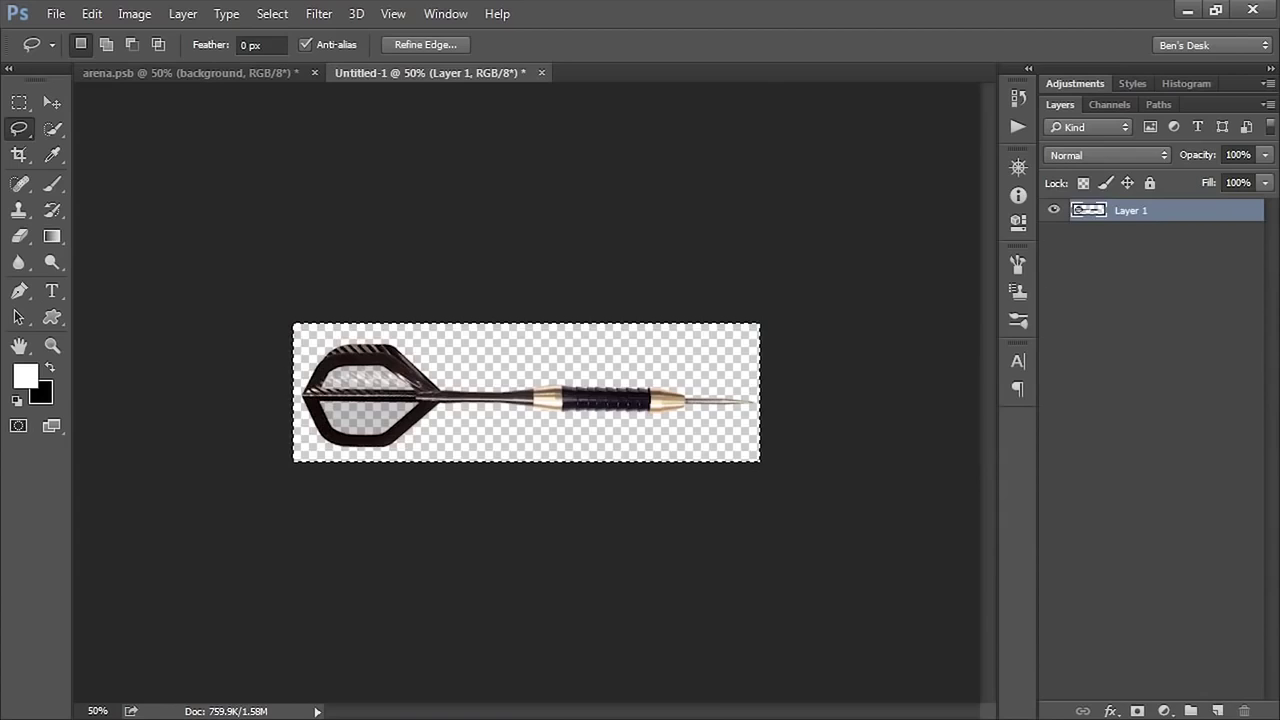
key(ctrl+Tab)
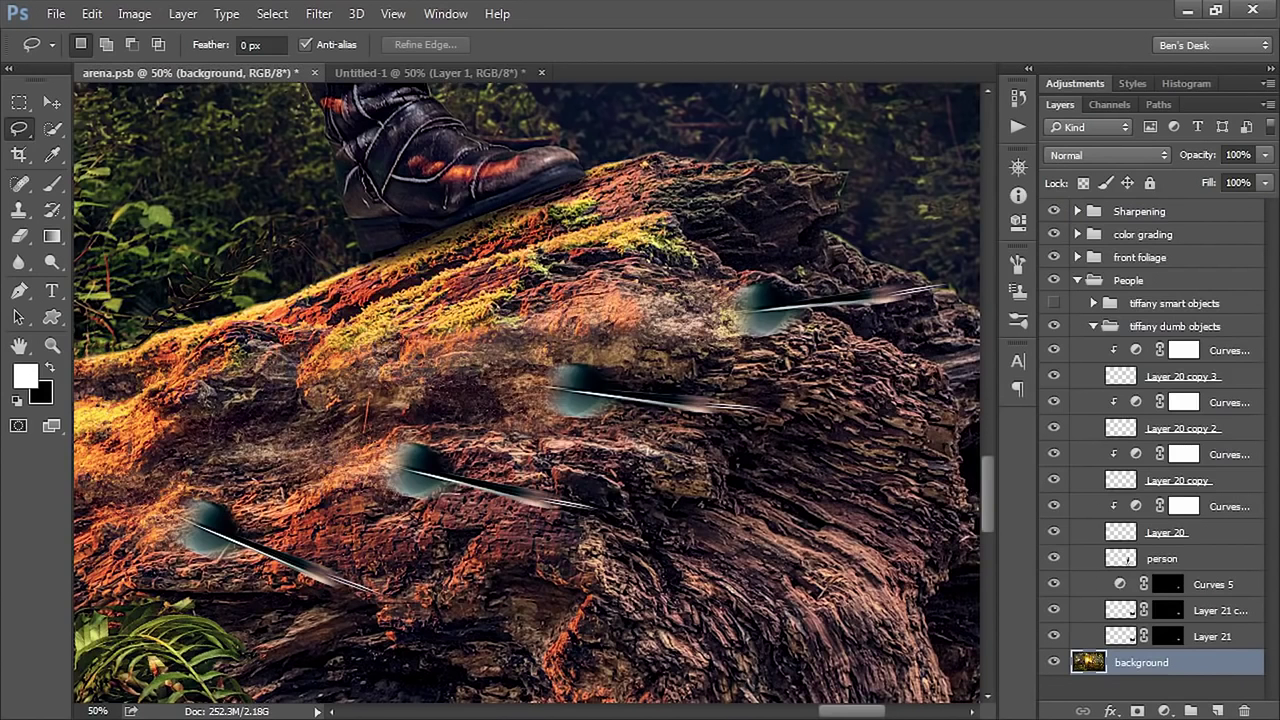
click(1162, 559)
key(ctrl+v)
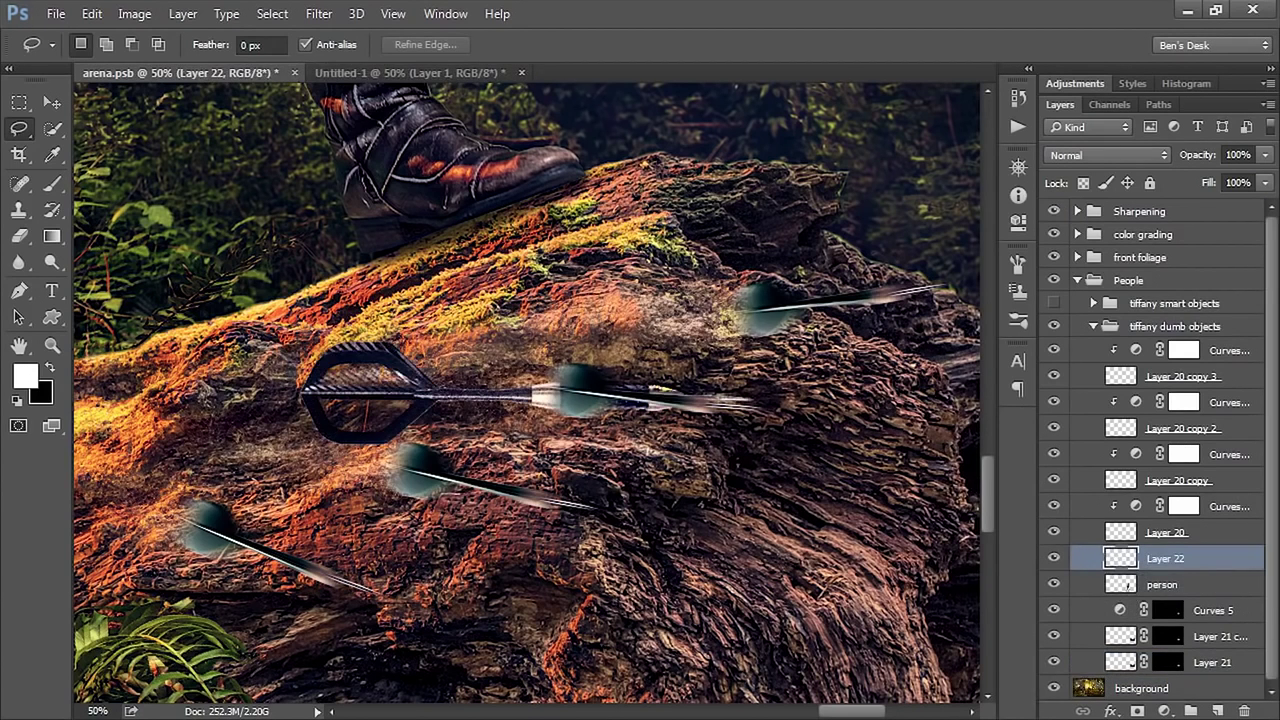
Step: Rotate the pasted dart to about 15°, scale it to about 50% and place it over the dart second from the woman's hand
key(ctrl+t)
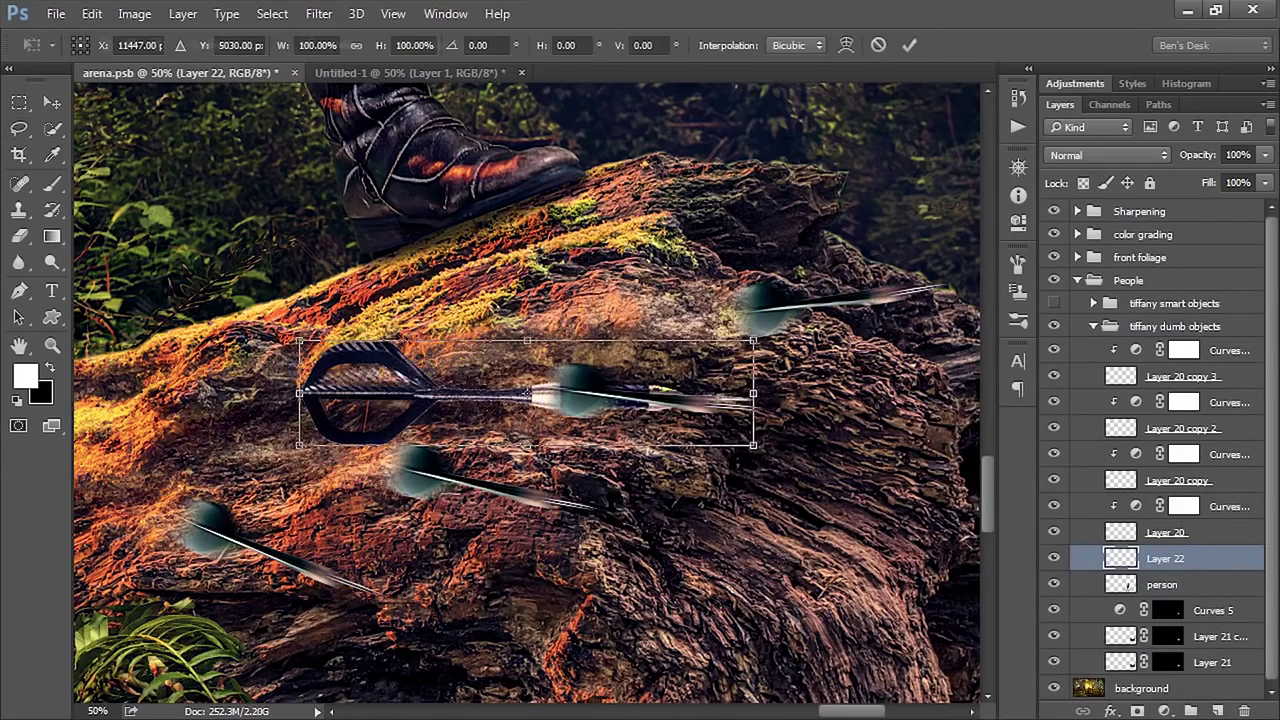
drag(806, 324, 803, 395)
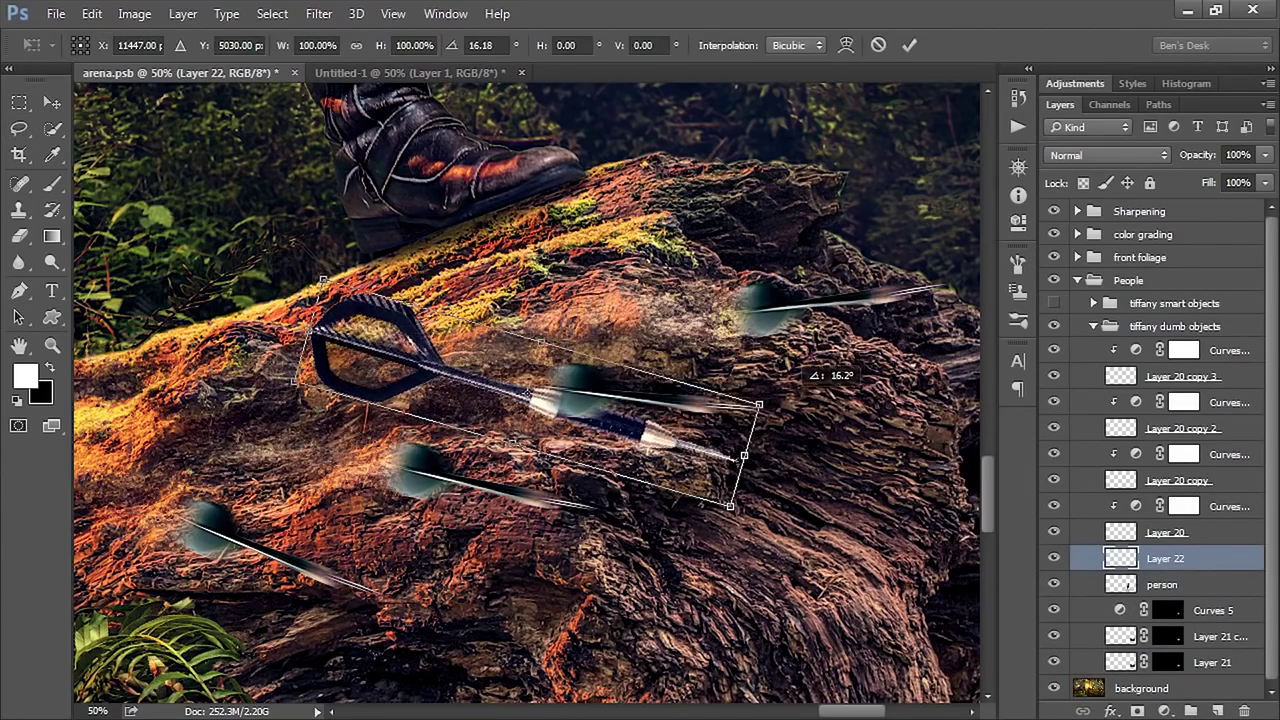
drag(527, 393, 472, 478)
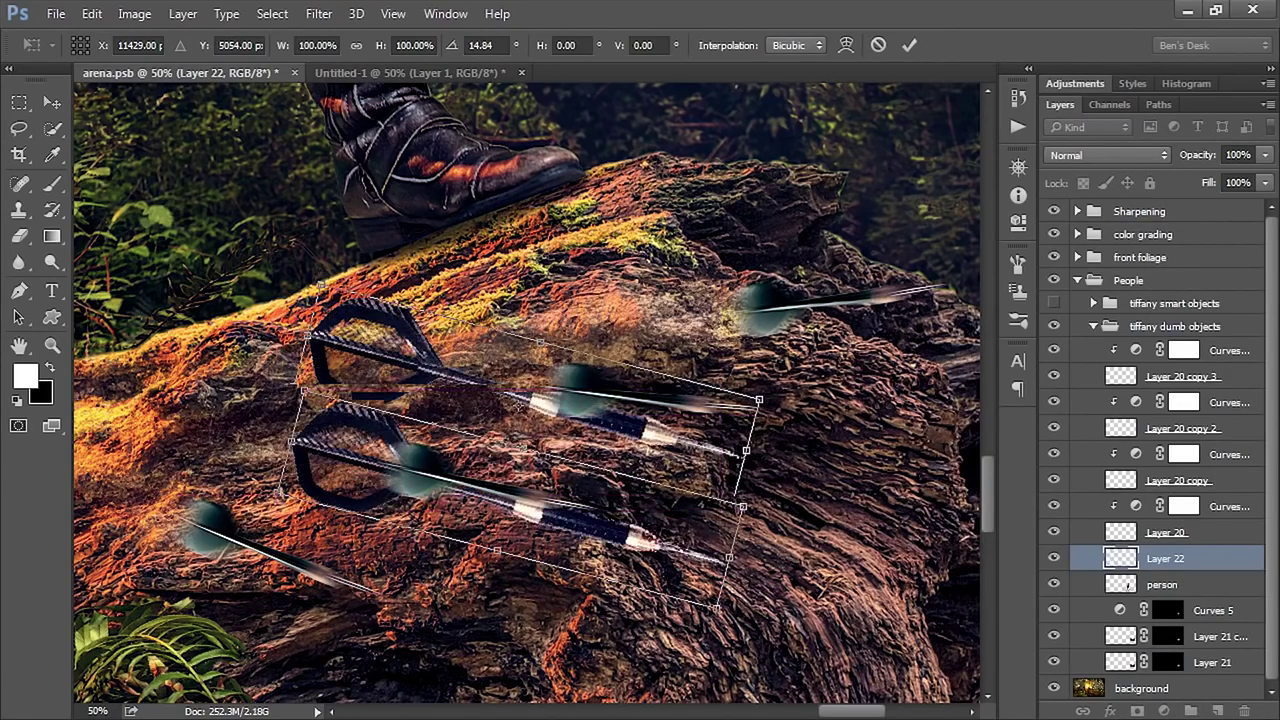
mouse_move(302, 391)
mouse_down()
mouse_move(375, 428)
mouse_move(405, 425)
mouse_move(441, 467)
mouse_up()
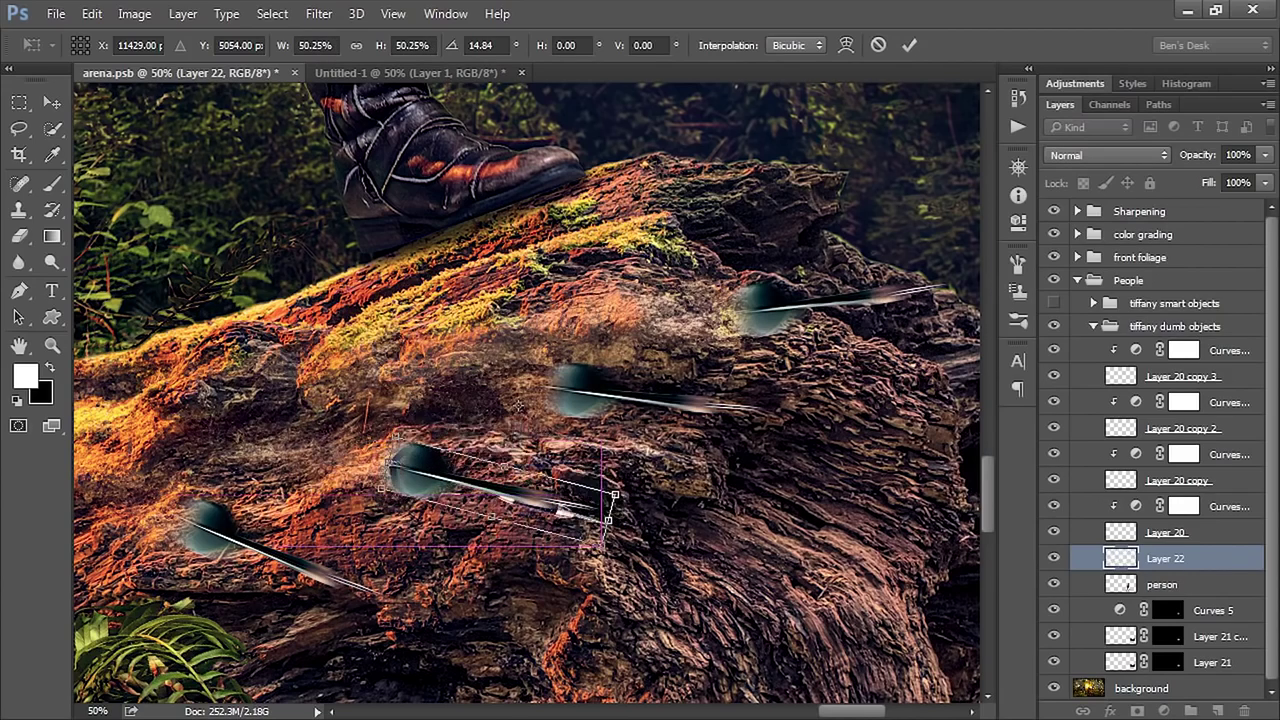
key(Return)
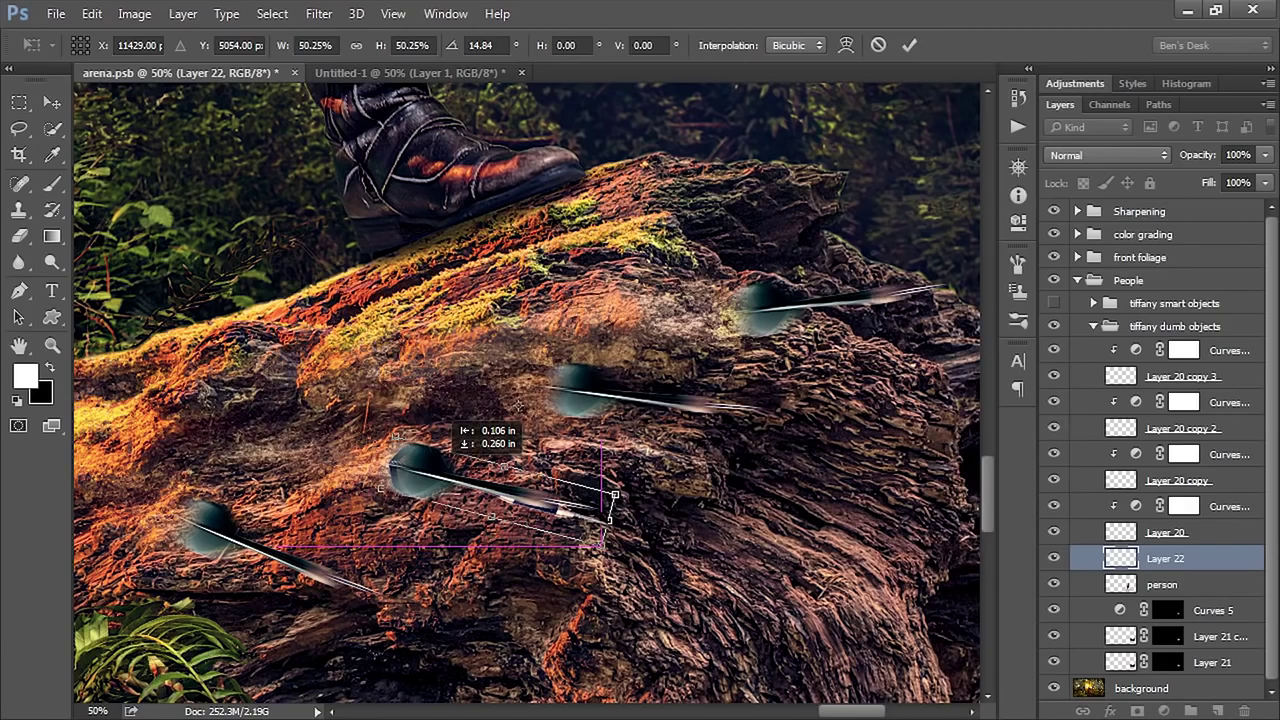
Step: Find the old dart overlapping the pasted one and hide its layer, Layer 20 copy 2, keeping Layer 20 copy visible
click(1054, 480)
click(1054, 454)
click(1054, 454)
click(1054, 428)
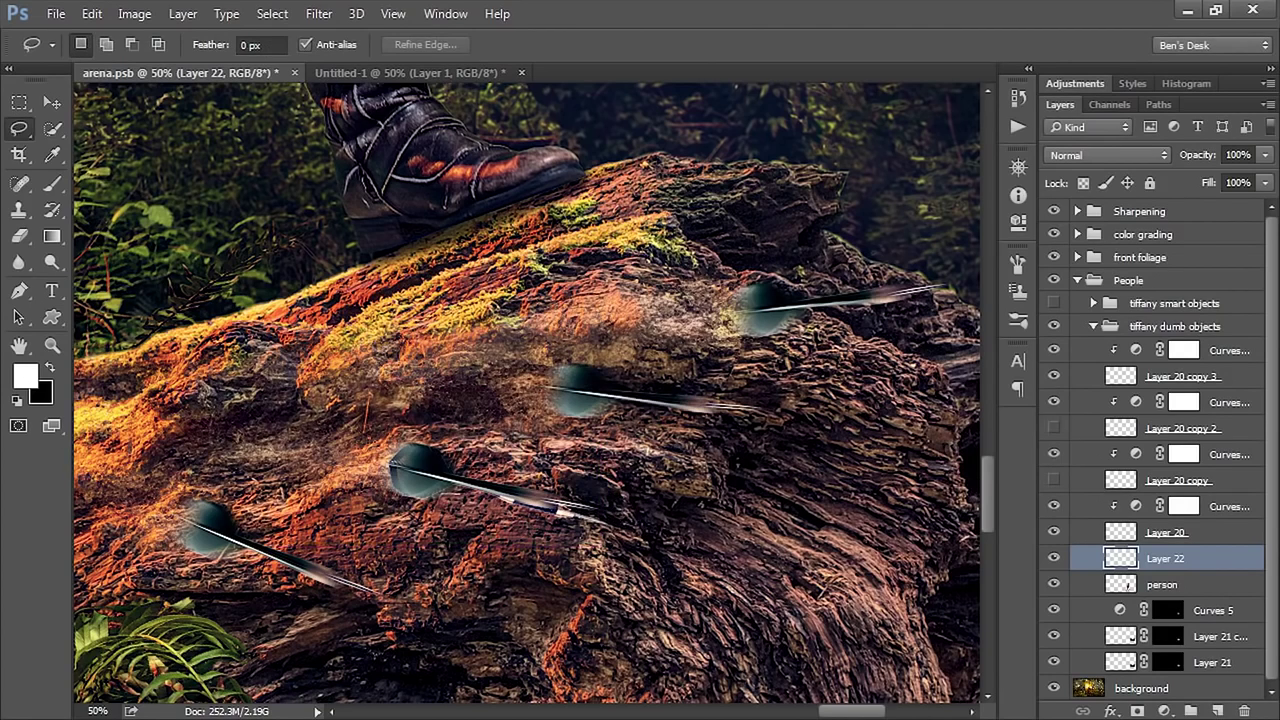
click(1054, 428)
click(1054, 428)
click(1054, 480)
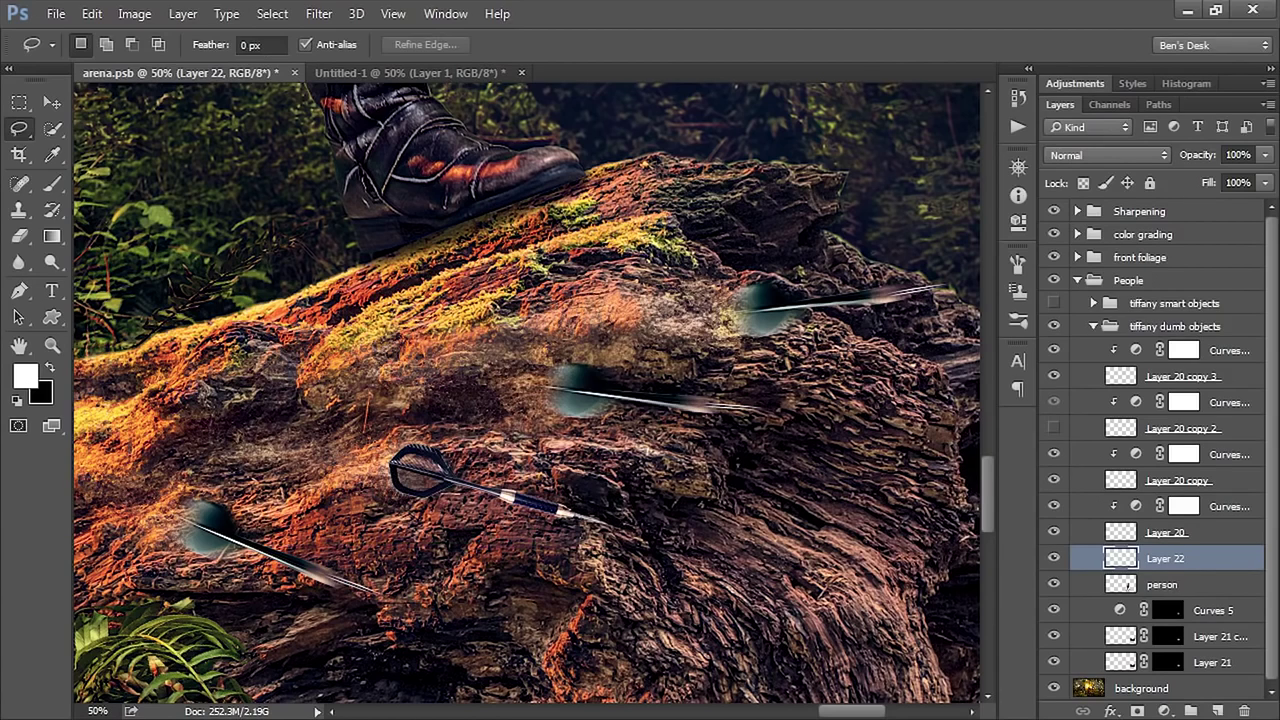
Step: Apply a Motion Blur with a -17° angle and 27 pixel distance to the new dart on Layer 22
click(319, 13)
mouse_move(420, 234)
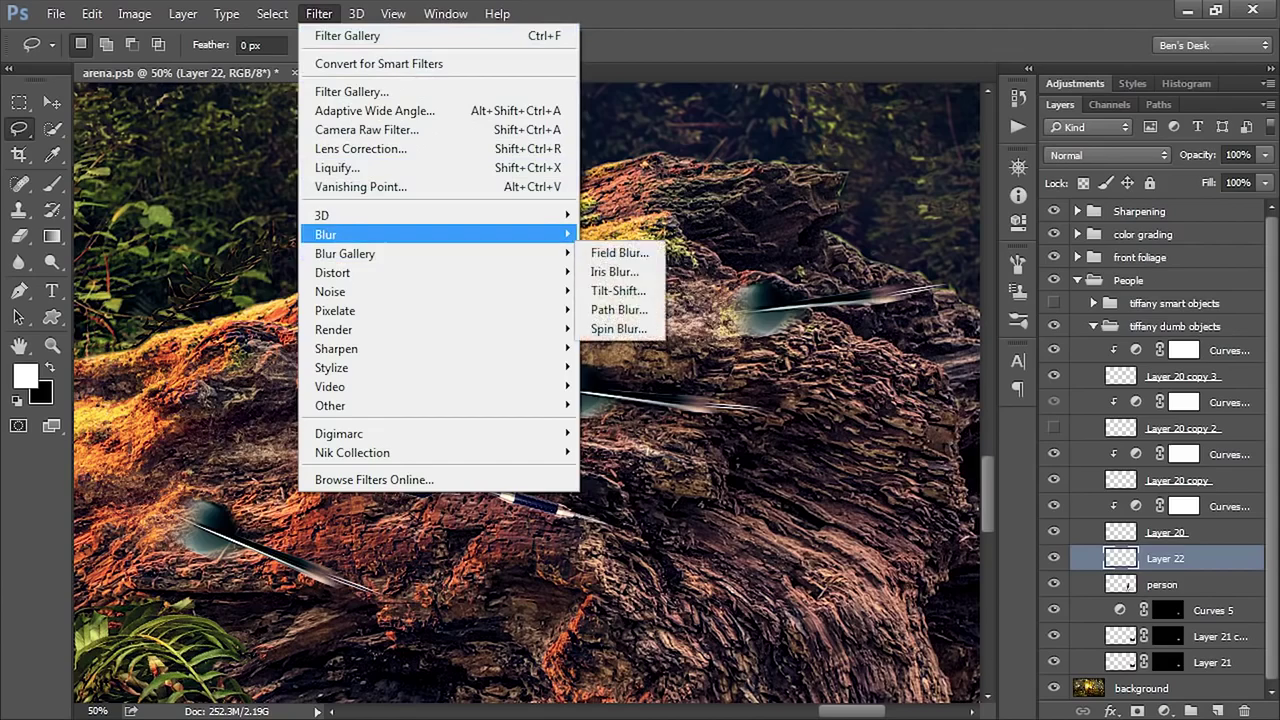
click(612, 347)
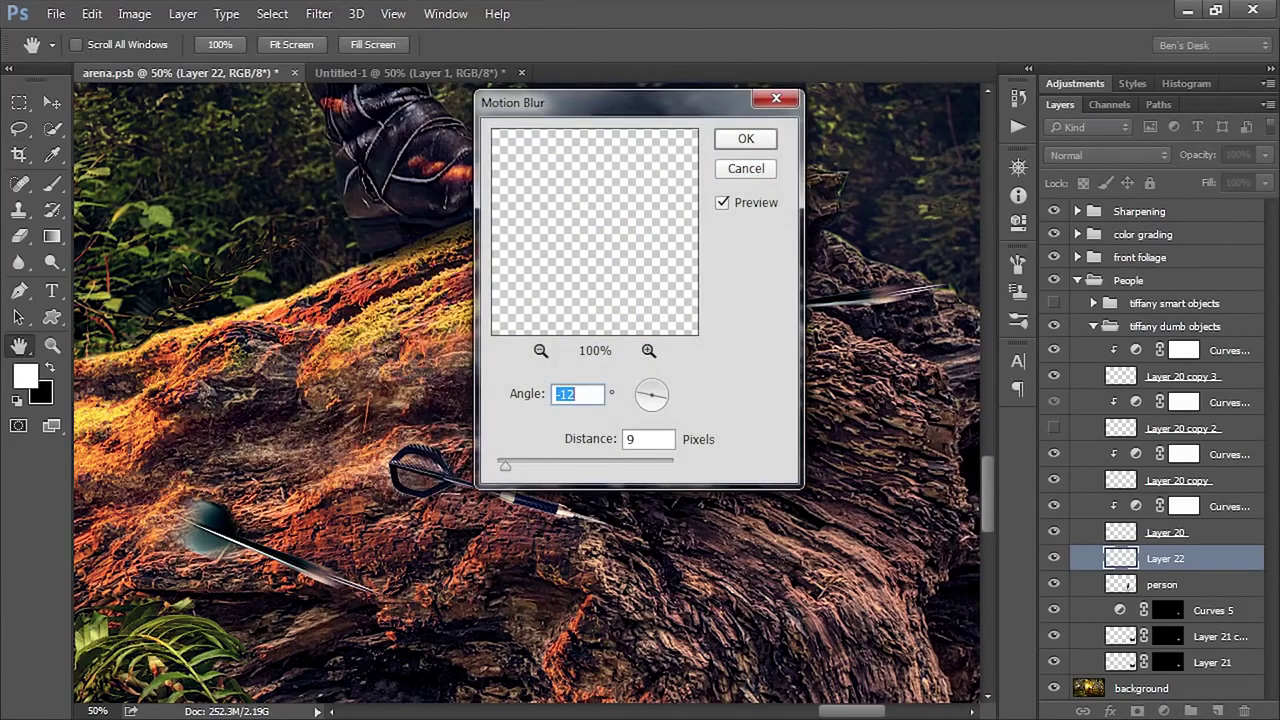
drag(600, 102, 764, 100)
drag(829, 396, 831, 394)
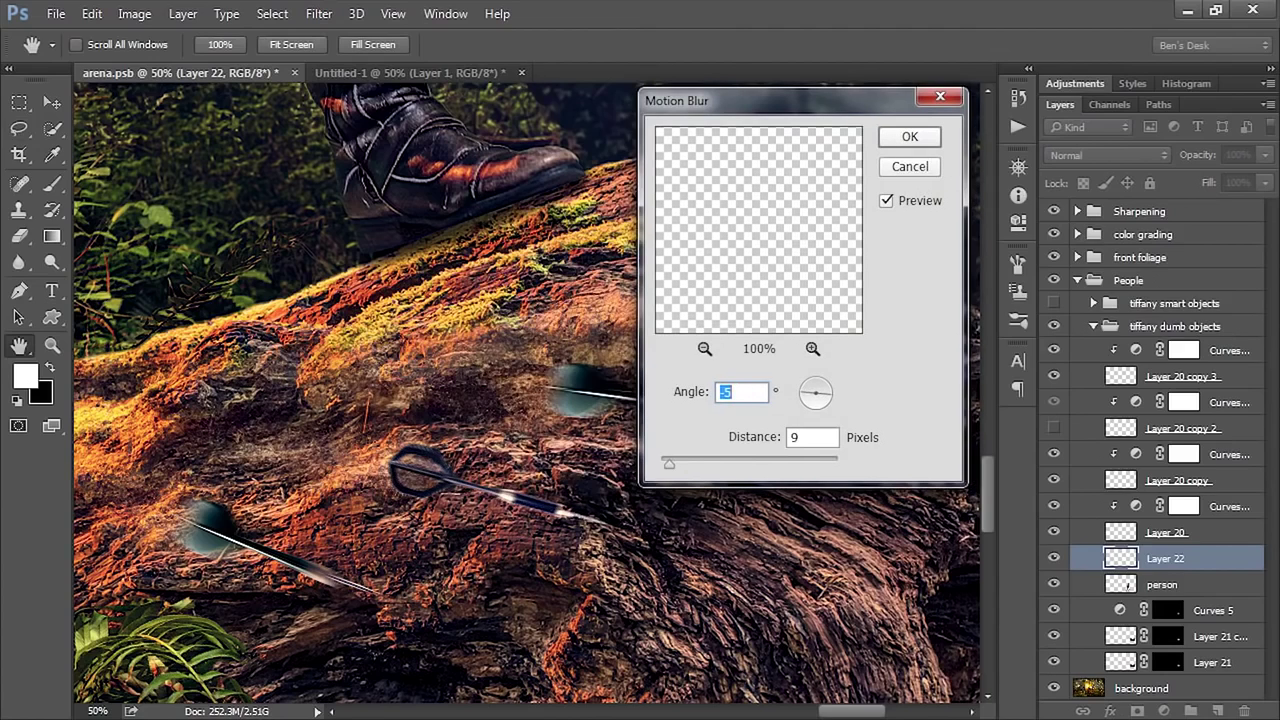
drag(669, 465, 671, 465)
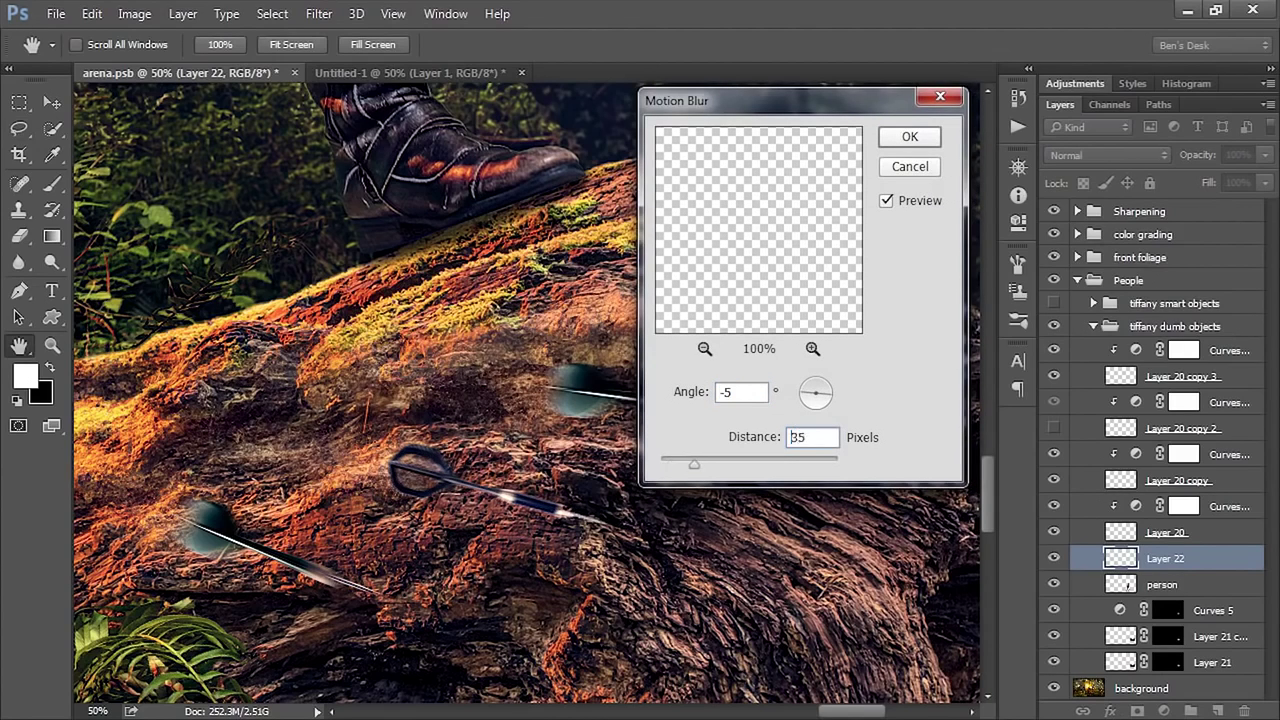
drag(683, 465, 686, 465)
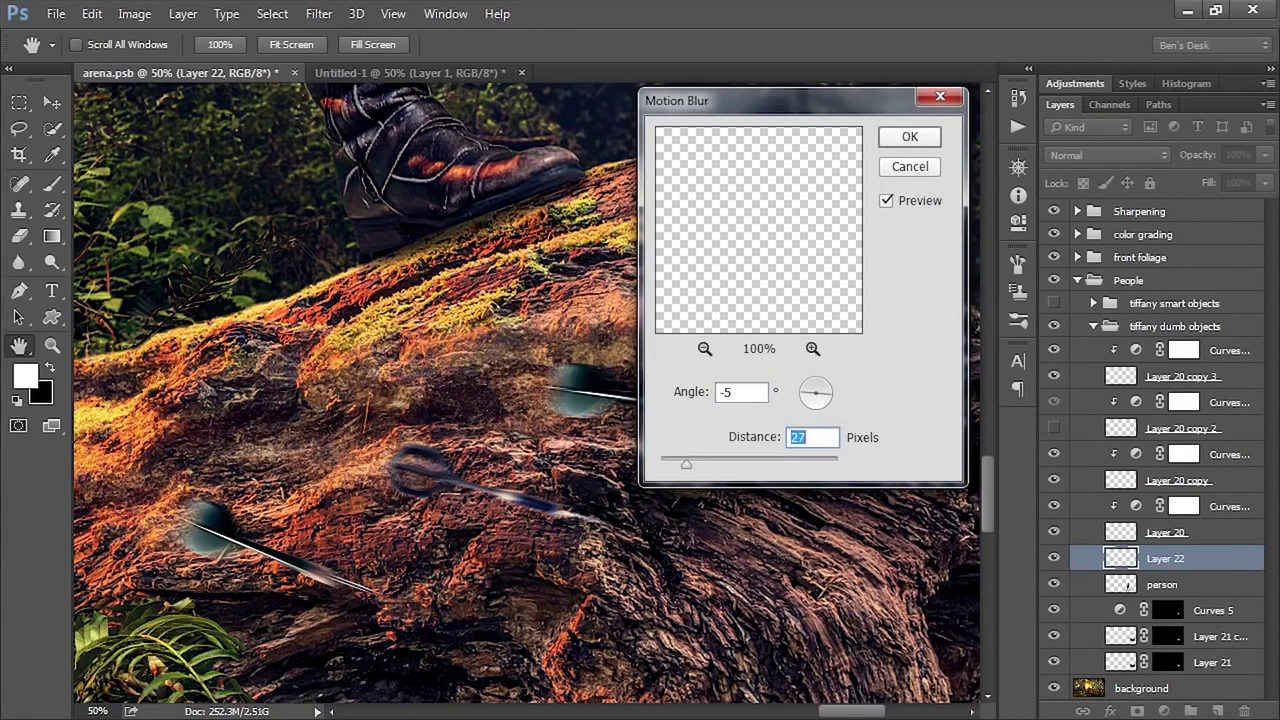
drag(831, 395, 830, 398)
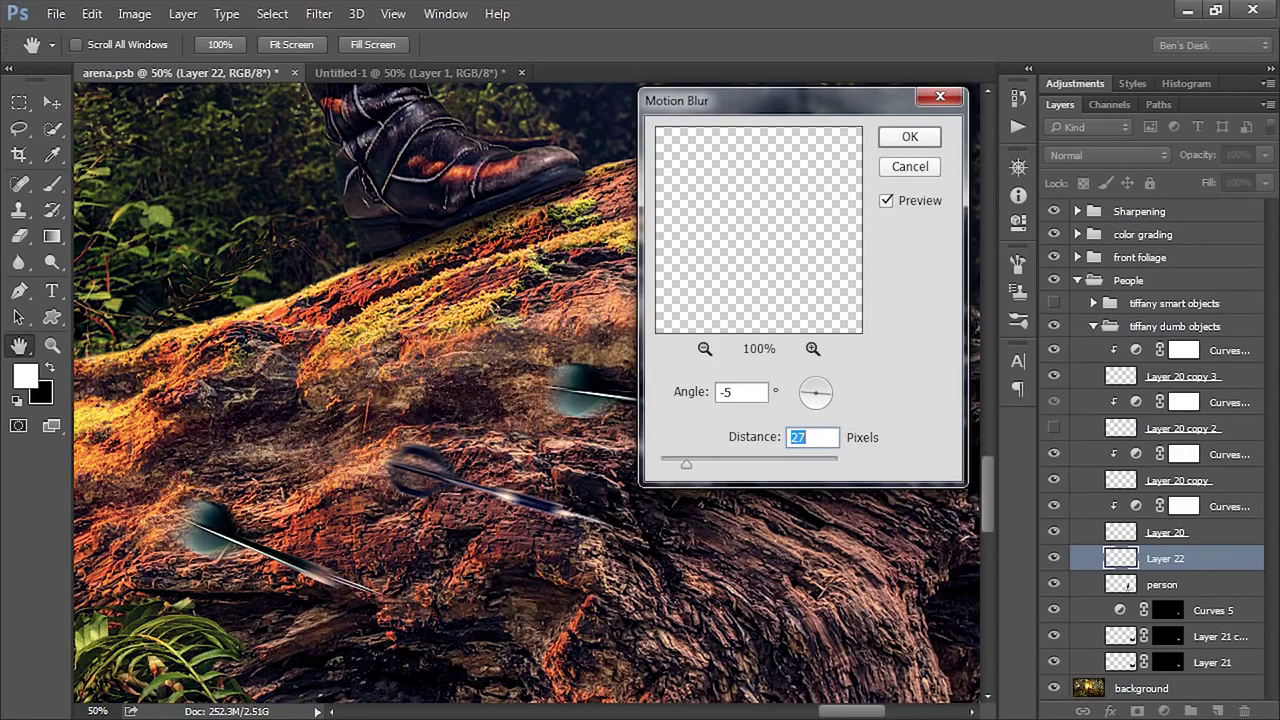
key(shift+Tab)
key(Up)
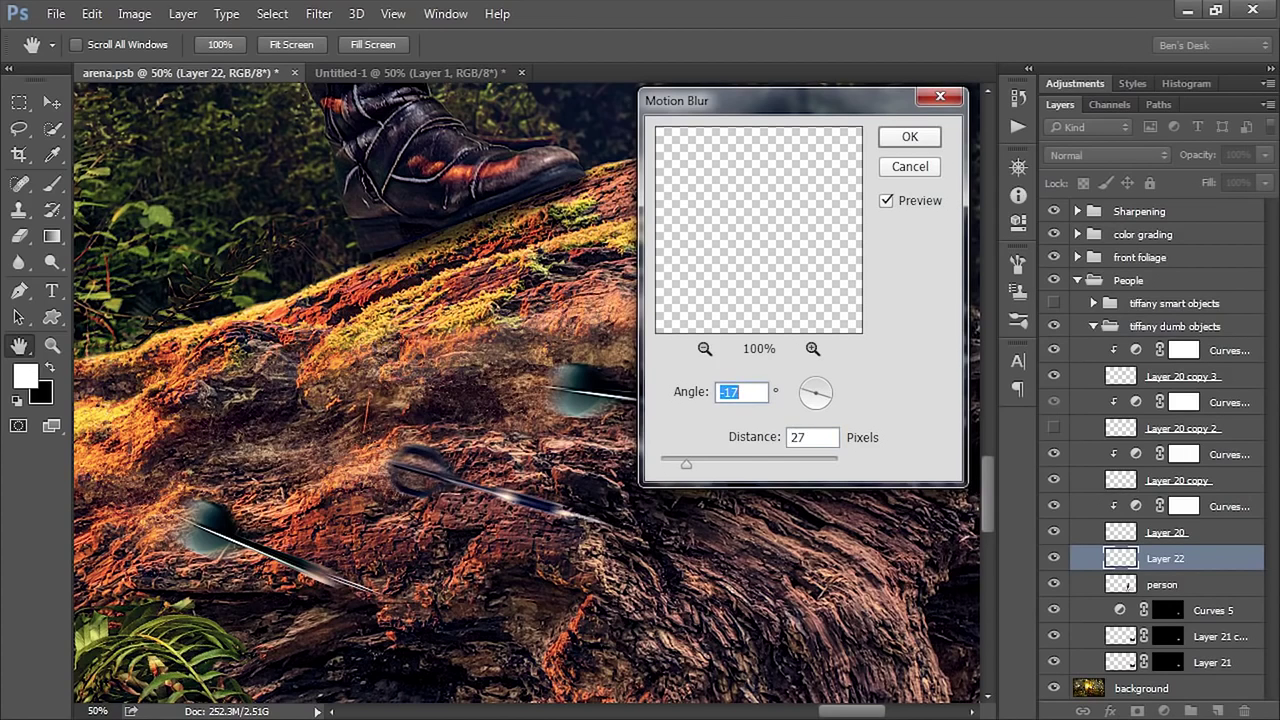
key(Return)
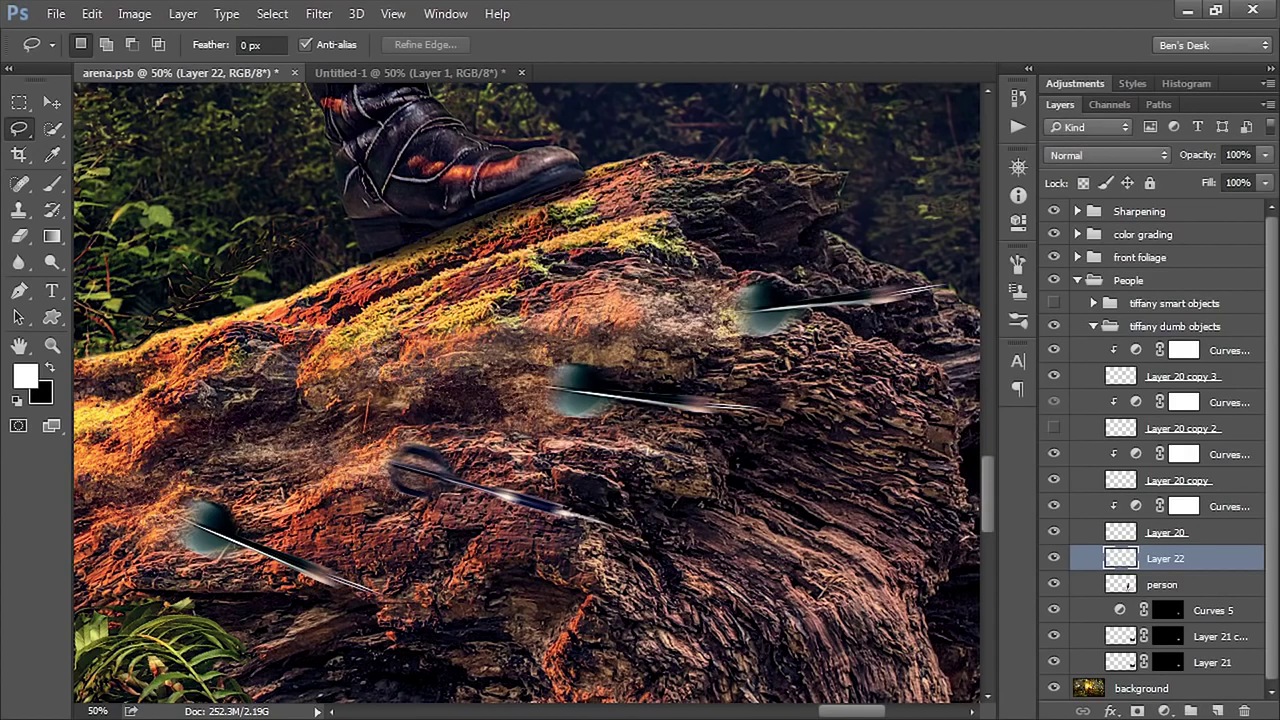
Step: Paste another copy of the Untitled-1 dart into arena.psb directly above Layer 22
key(ctrl+Tab)
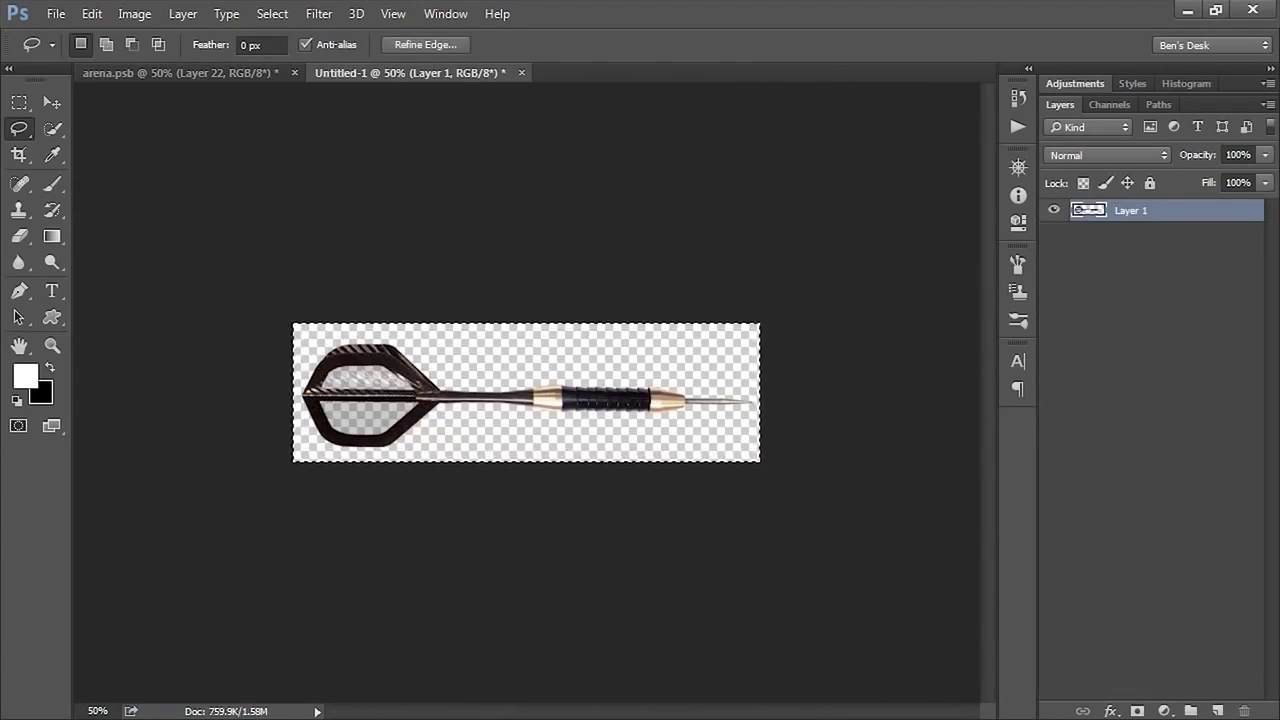
key(ctrl+Tab)
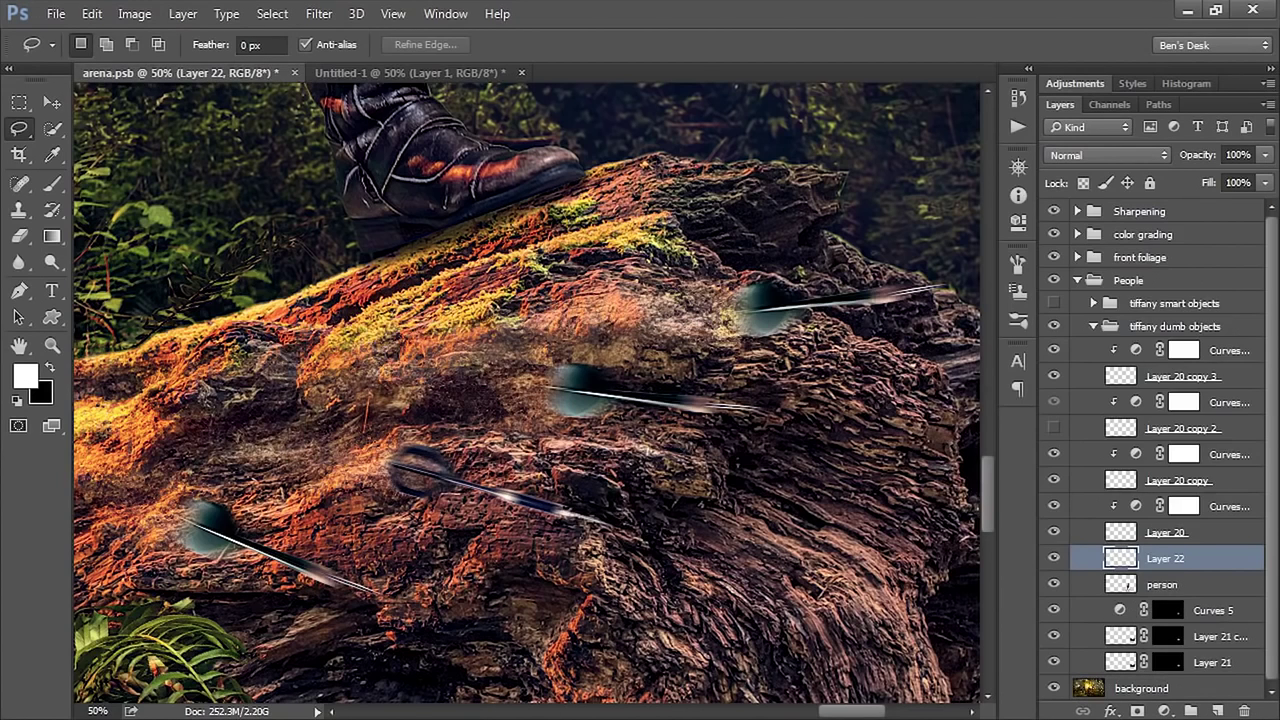
key(ctrl+v)
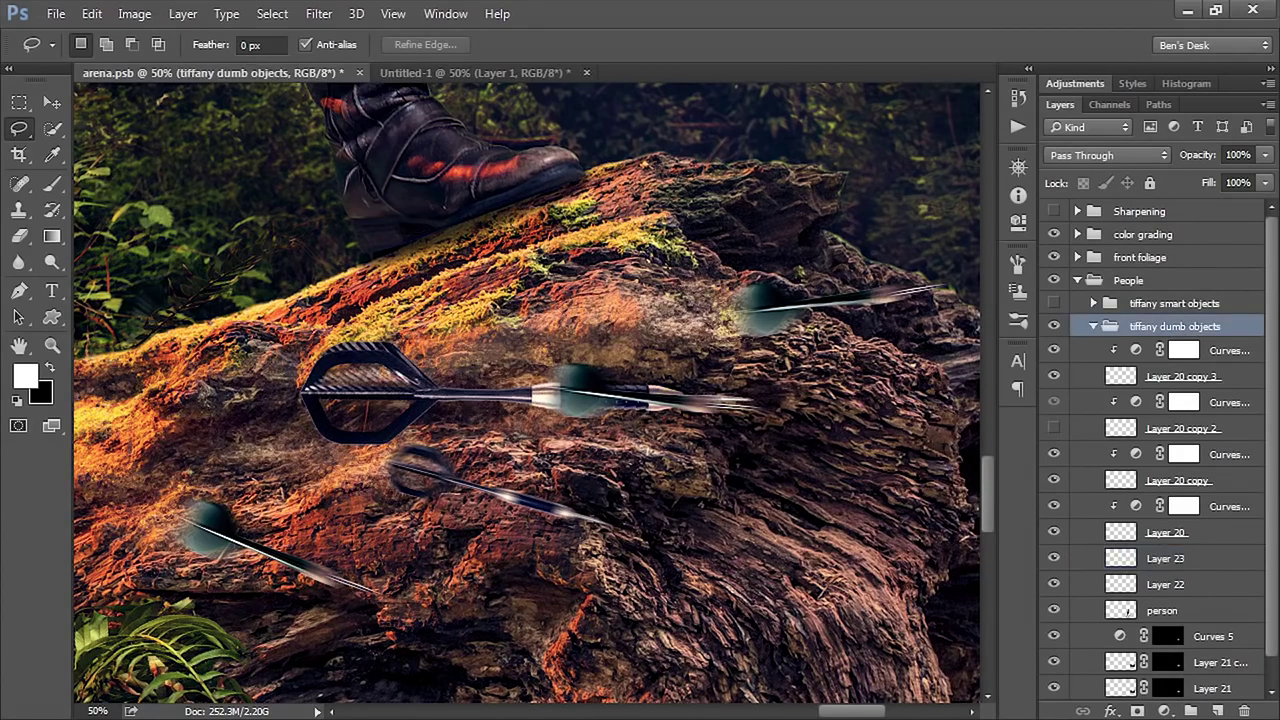
Step: Collapse and hide the tiffany dumb objects group, and show, expand and select the tiffany smart objects group
click(1093, 326)
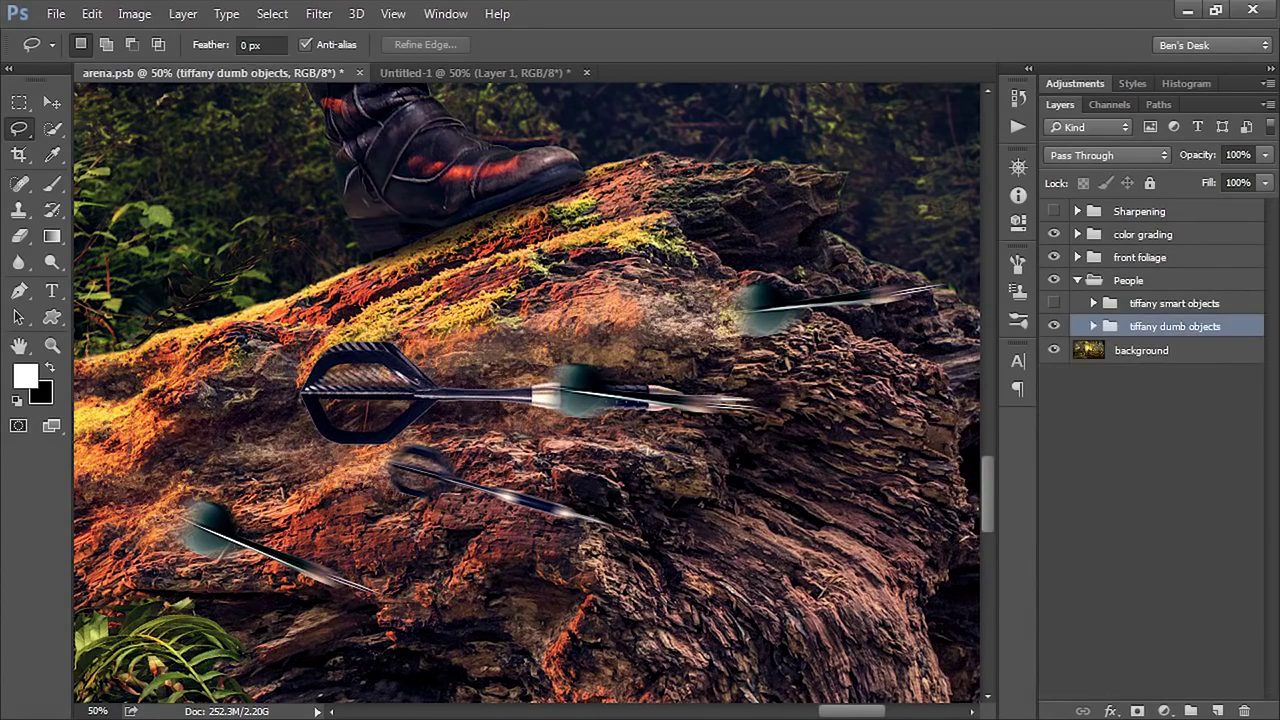
click(1054, 326)
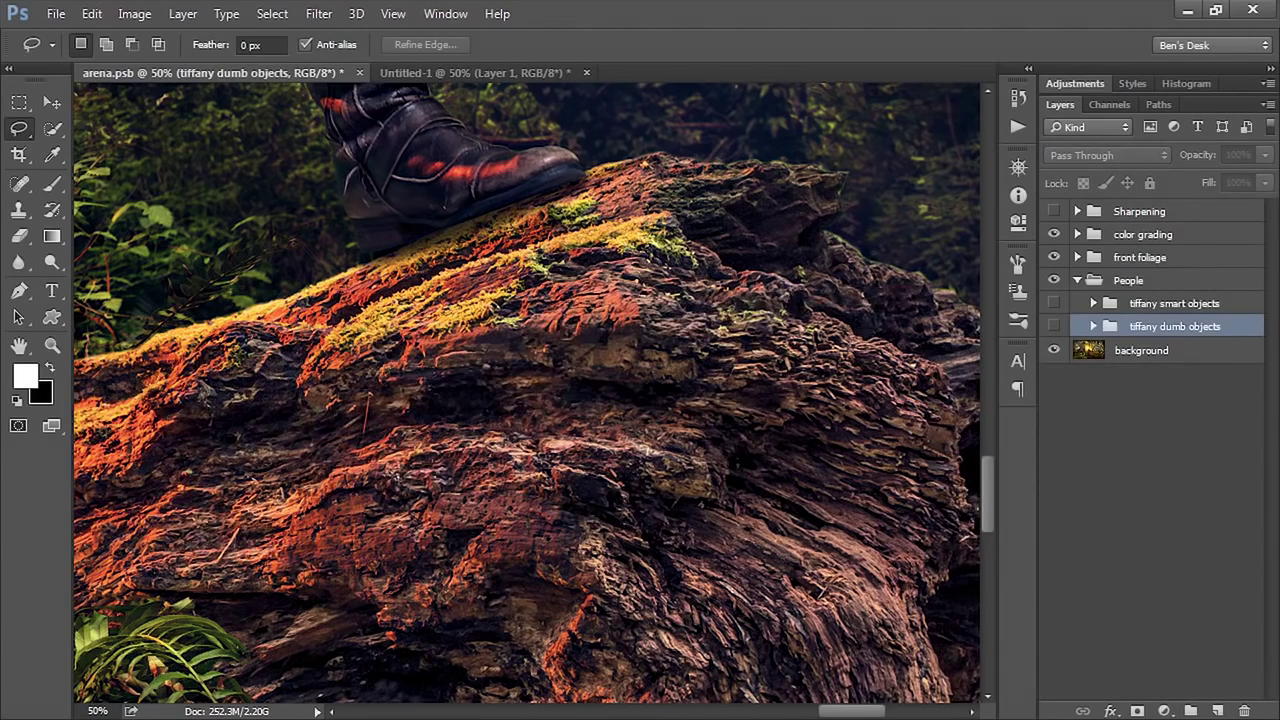
click(1054, 303)
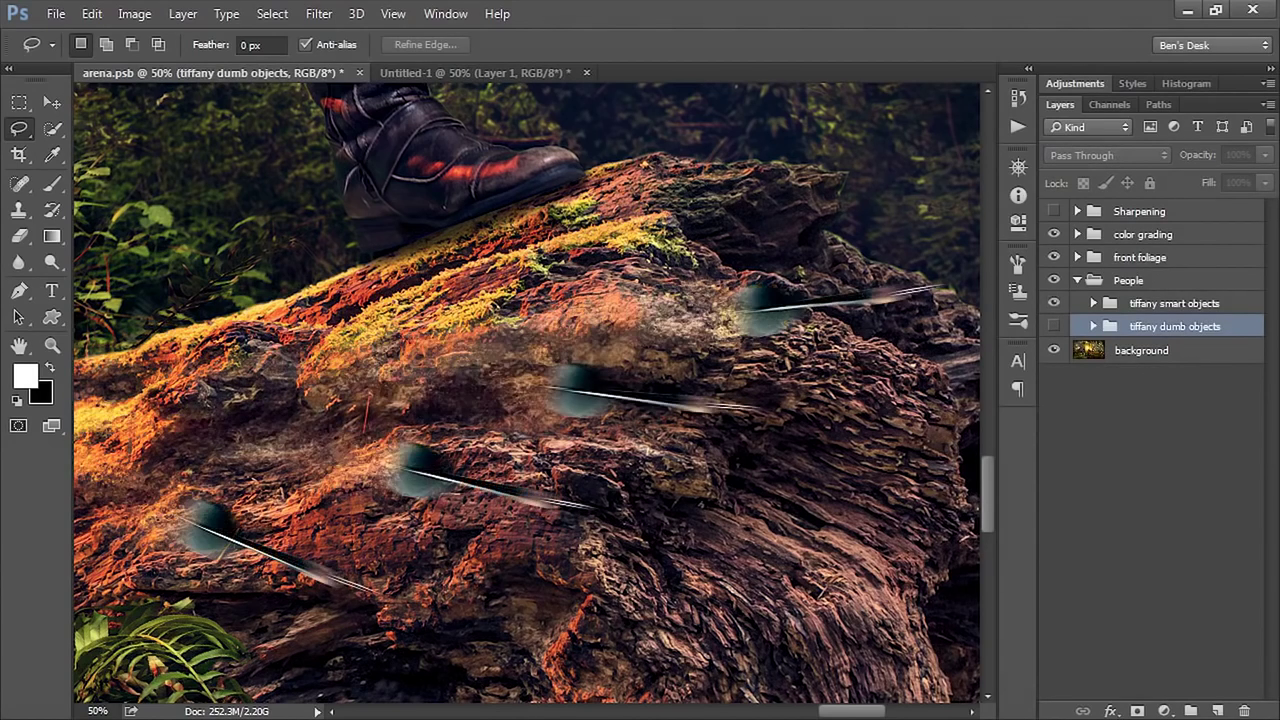
click(1174, 303)
click(1174, 326)
click(1093, 303)
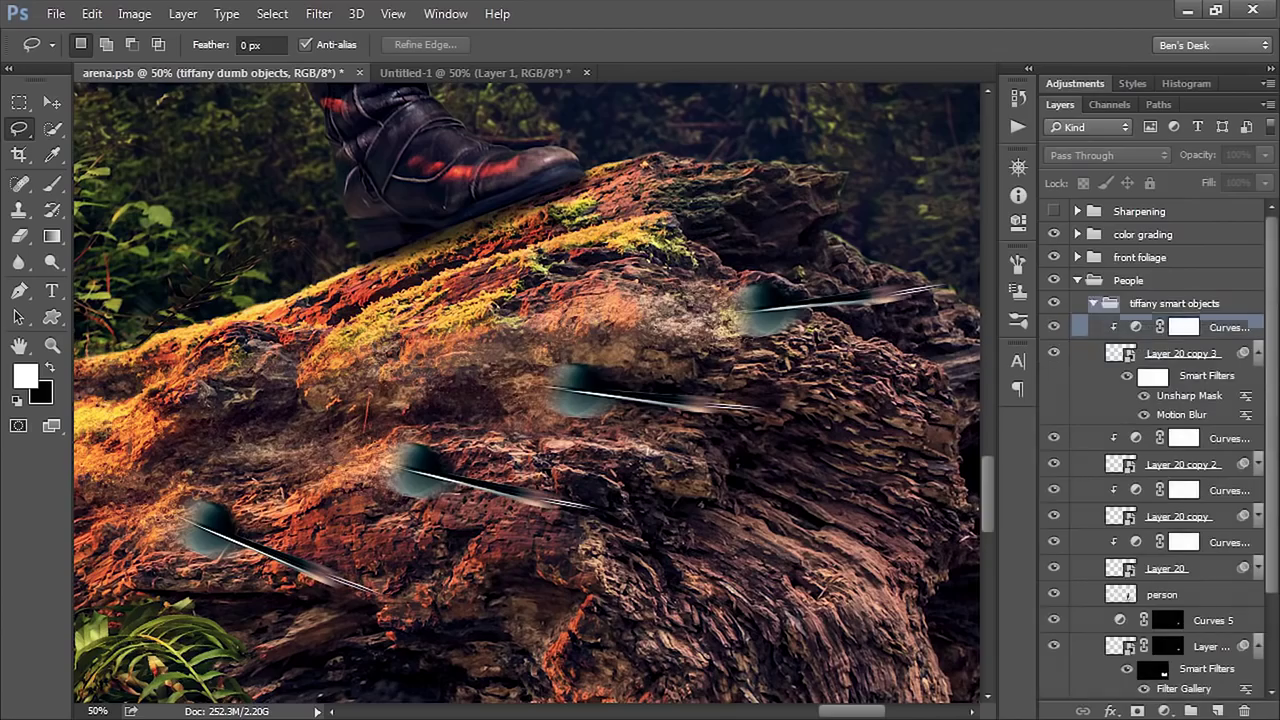
click(1174, 303)
Step: Examine Layer 21 copy isolated at 100% opacity, and undo the opacity change with all other layers shown again
drag(540, 400, 698, 363)
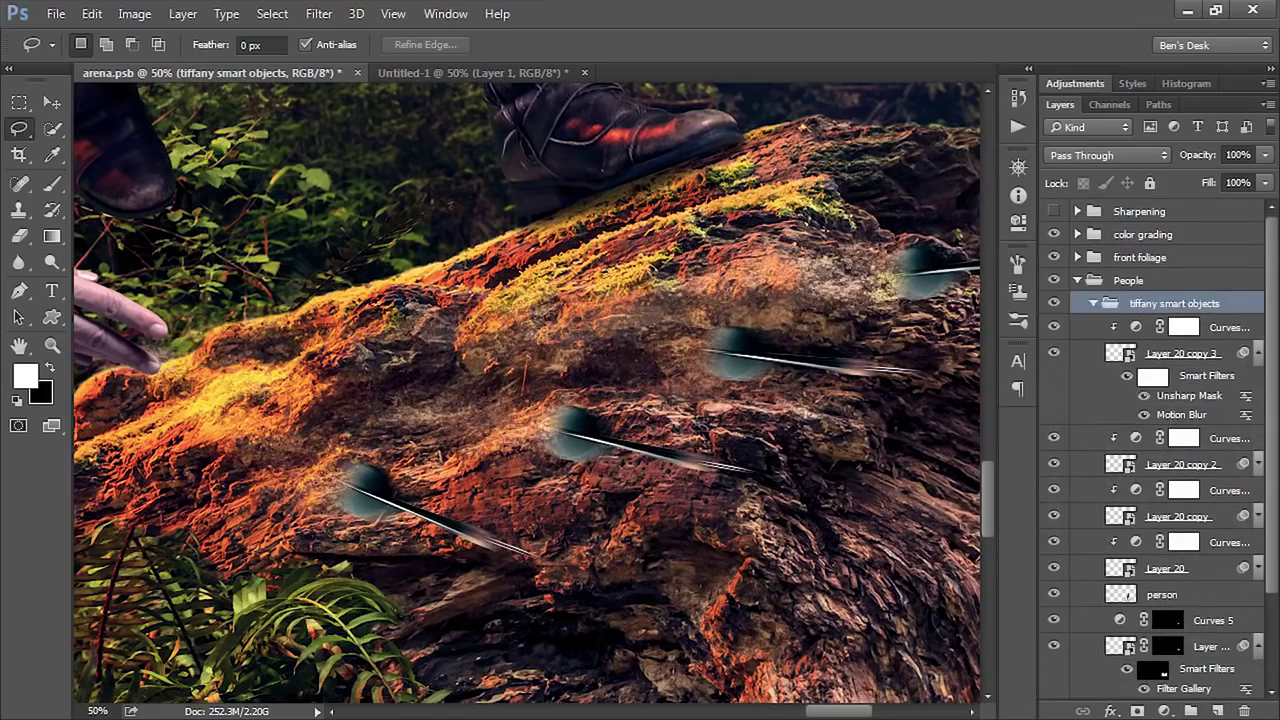
scroll(1150, 450, down, 3)
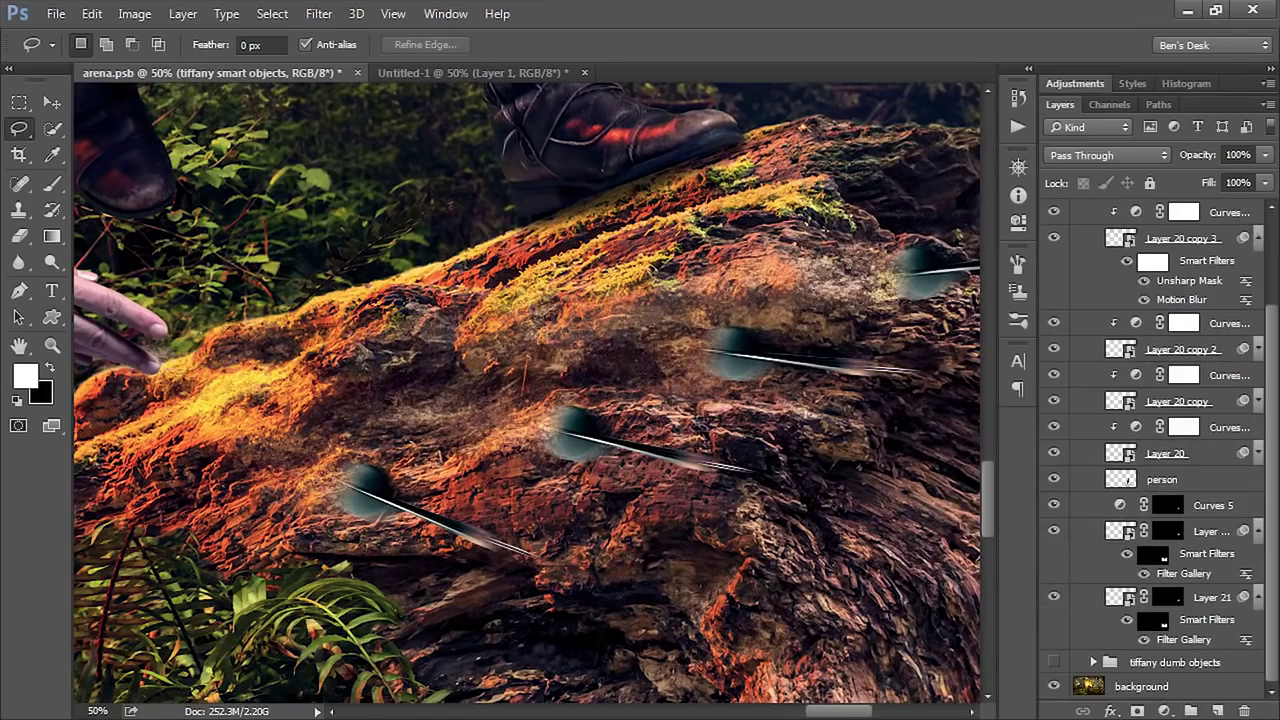
alt+click(1054, 531)
alt+click(1054, 531)
click(1094, 531)
alt+click(1054, 531)
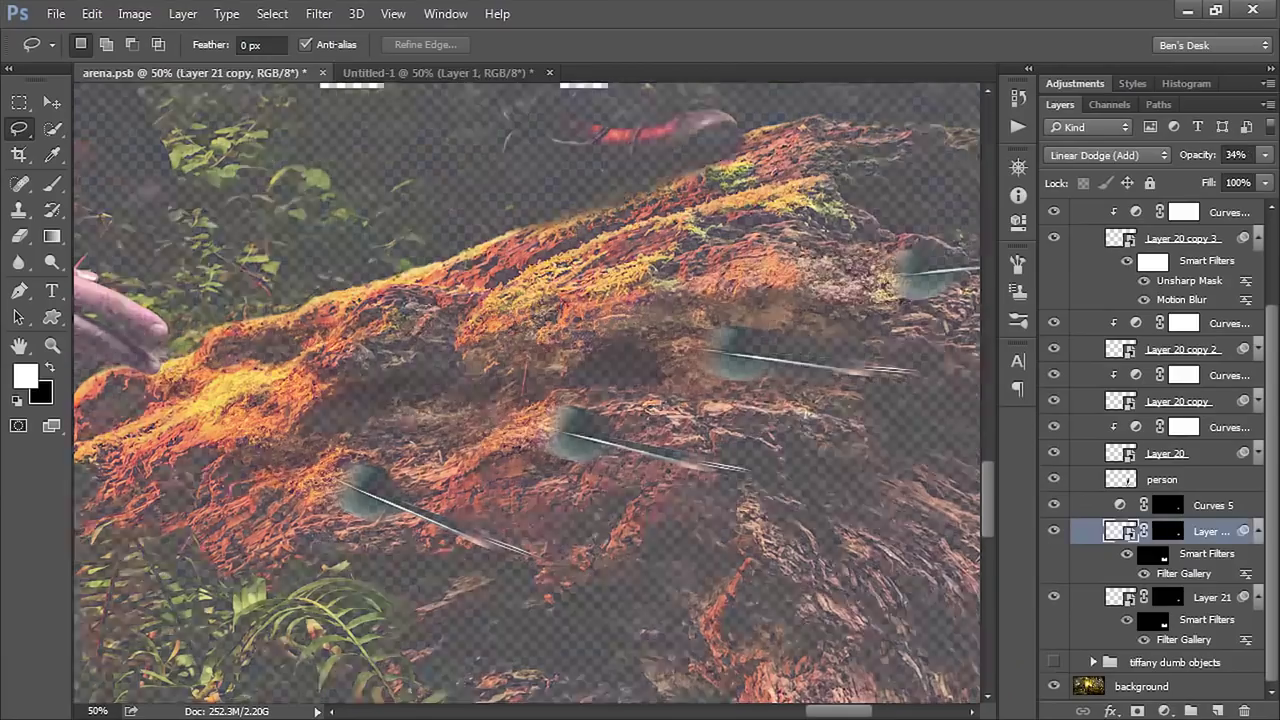
key(0)
key(ctrl+z)
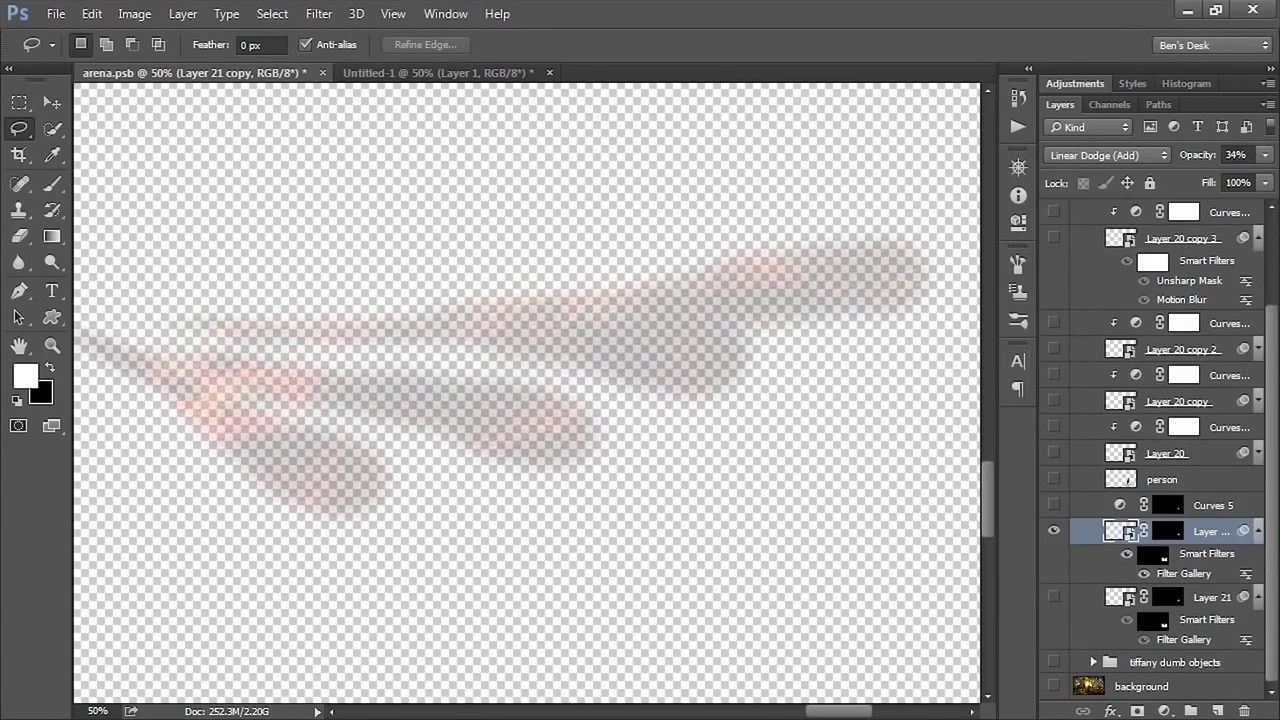
key(0)
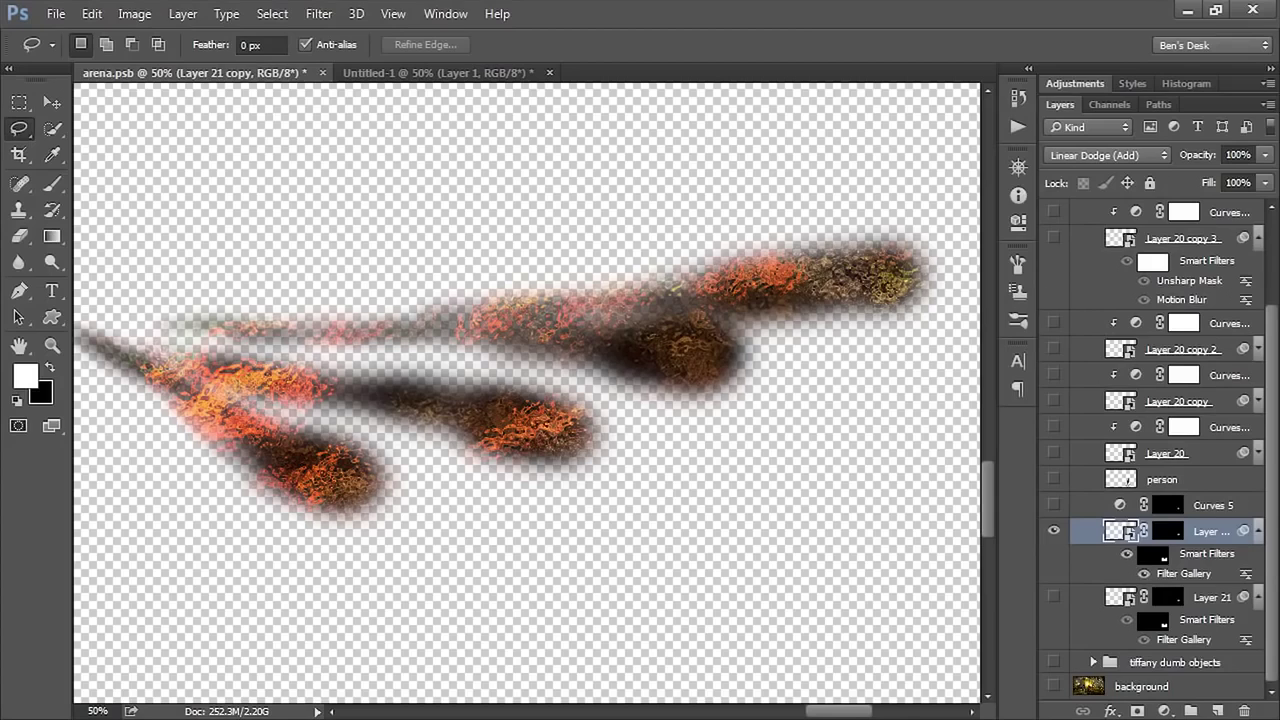
key(ctrl+z)
key(ctrl+z)
alt+click(1054, 531)
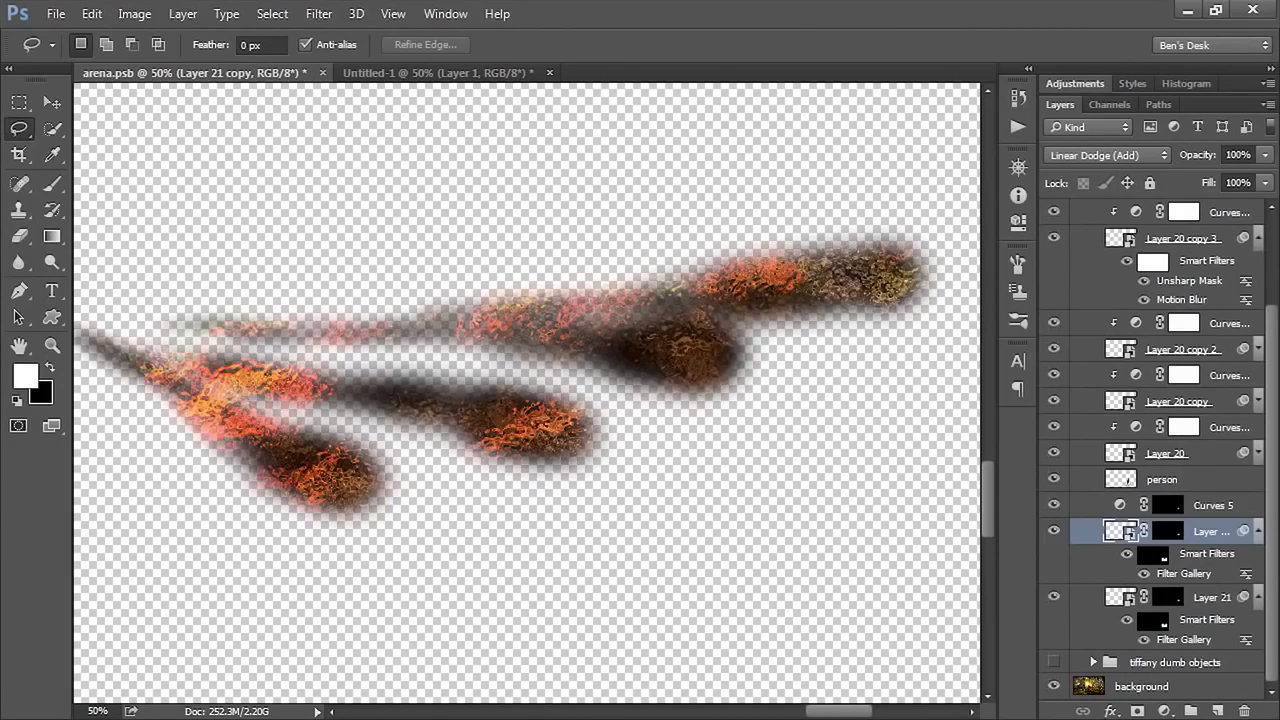
key(ctrl+z)
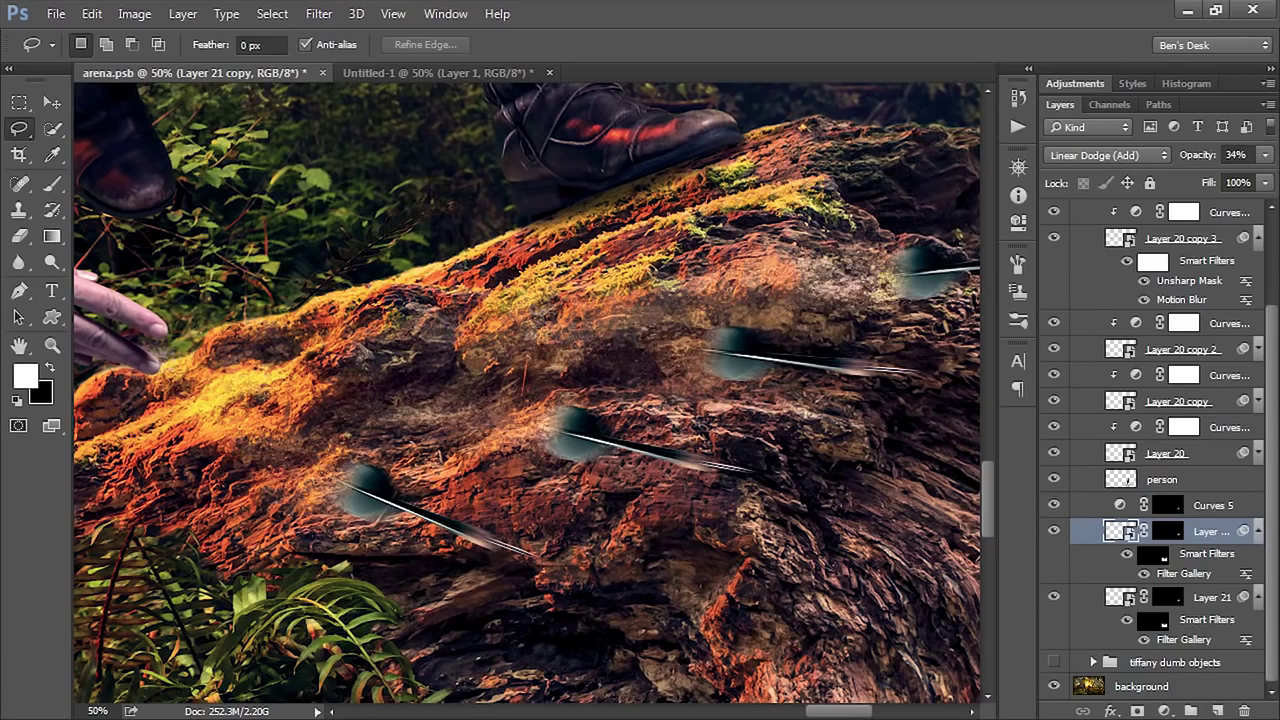
Step: Review the Glass settings of Layer 21 copy's Filter Gallery smart filter and close them, keeping Glass as the effect
double_click(1184, 574)
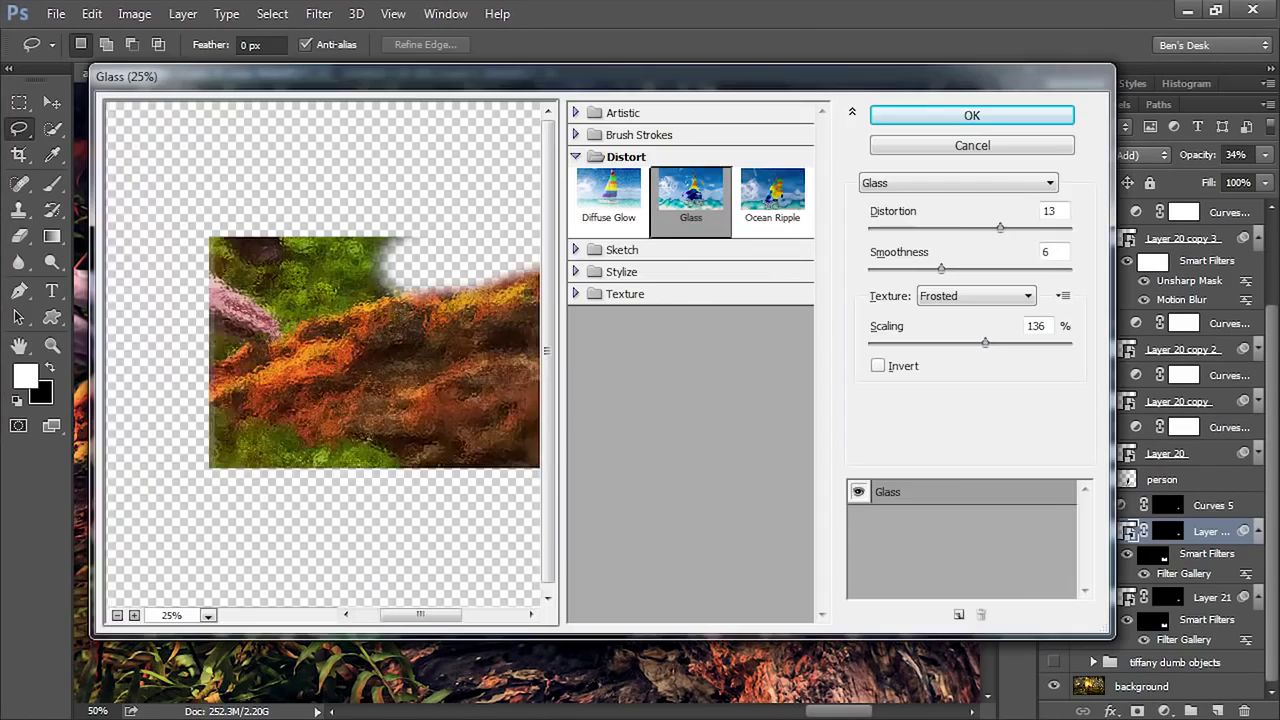
drag(400, 350, 254, 350)
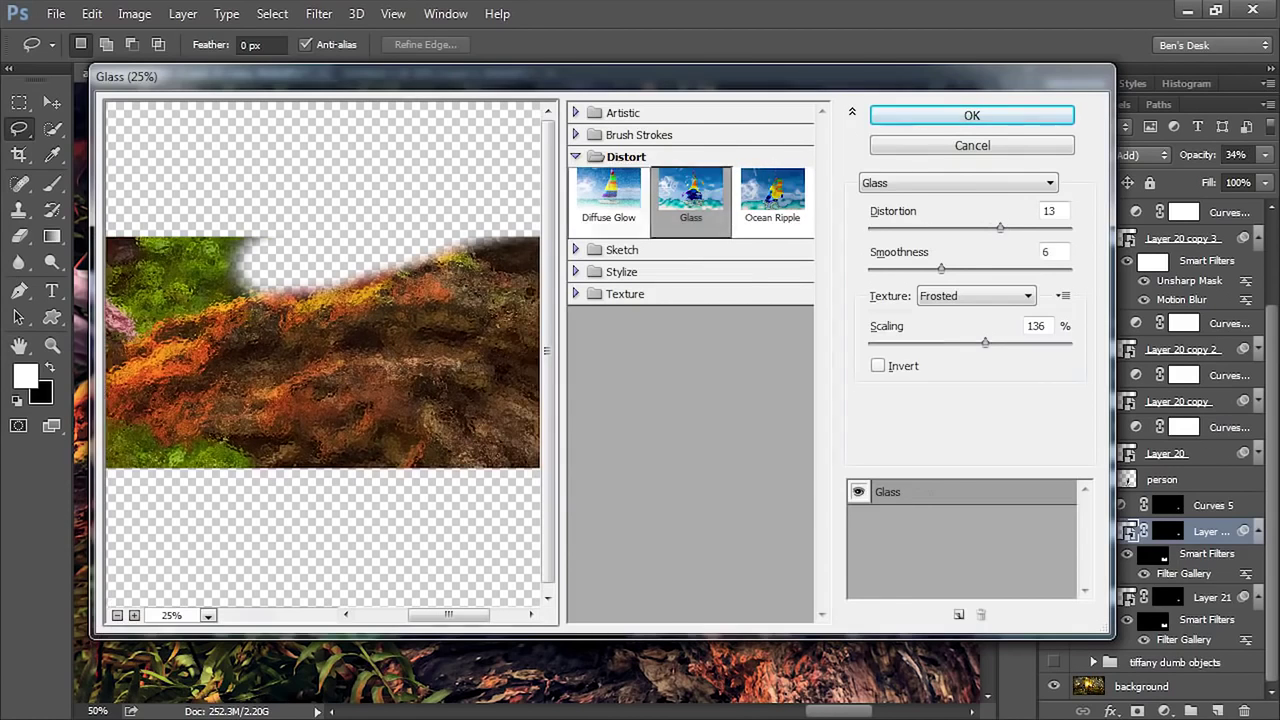
click(609, 195)
click(691, 195)
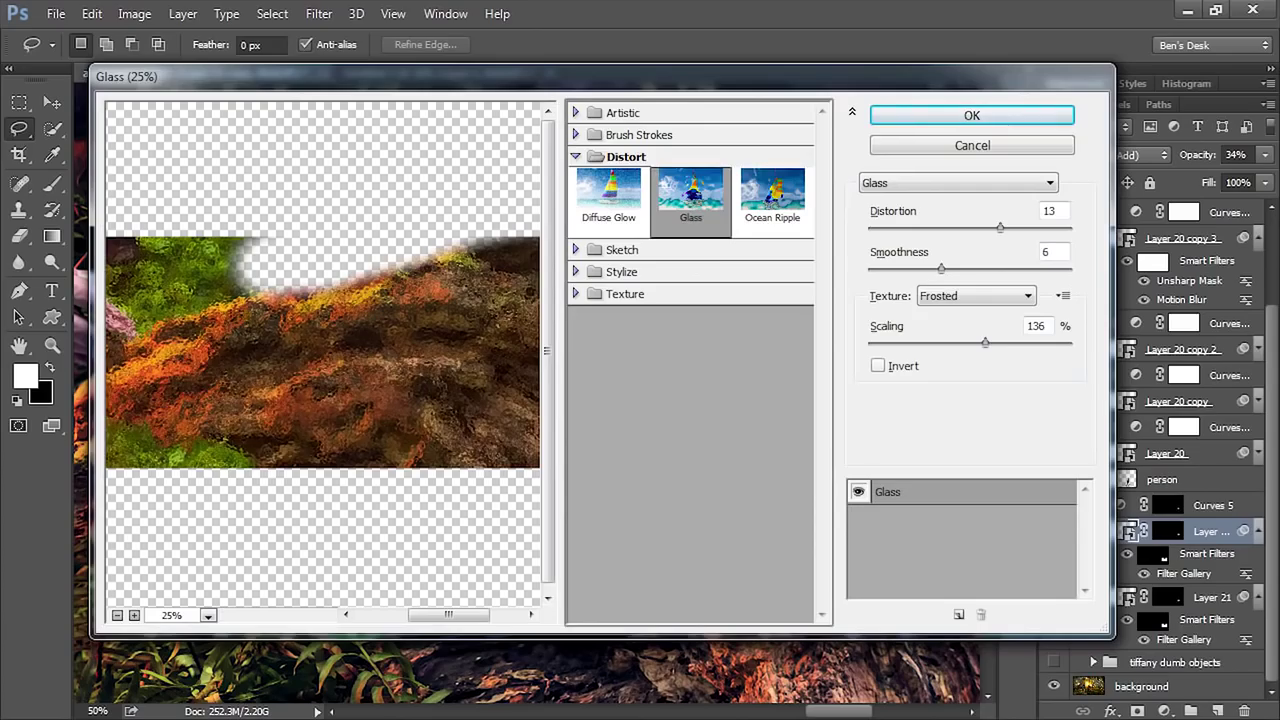
key(Return)
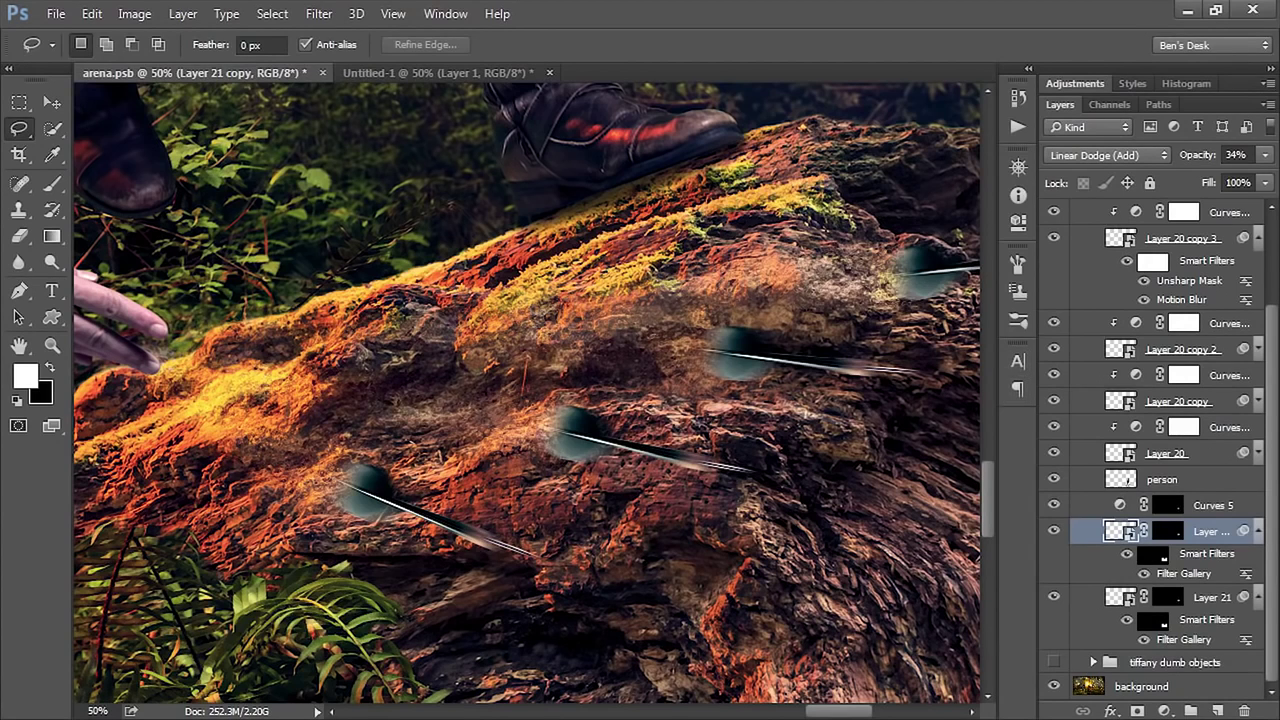
Step: Open the smart object contents of Layer 21 copy to examine the unfiltered log image, and close that document
scroll(1150, 450, up, 2)
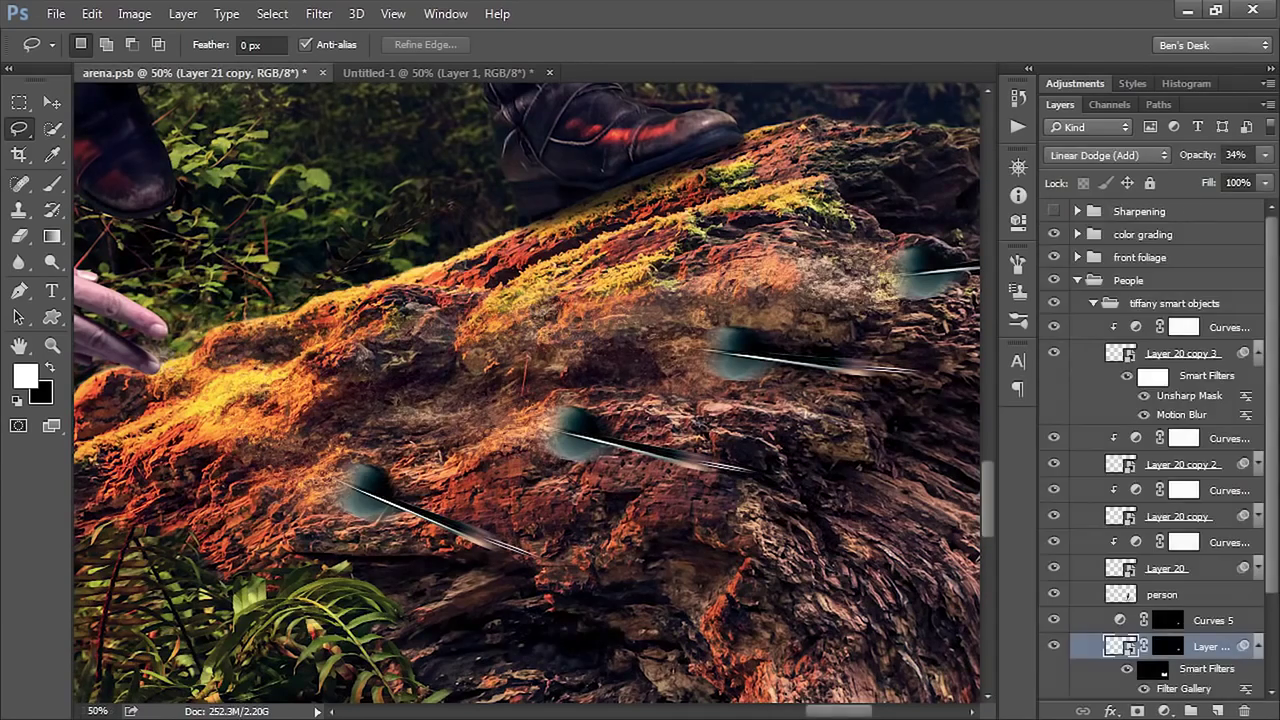
double_click(1120, 646)
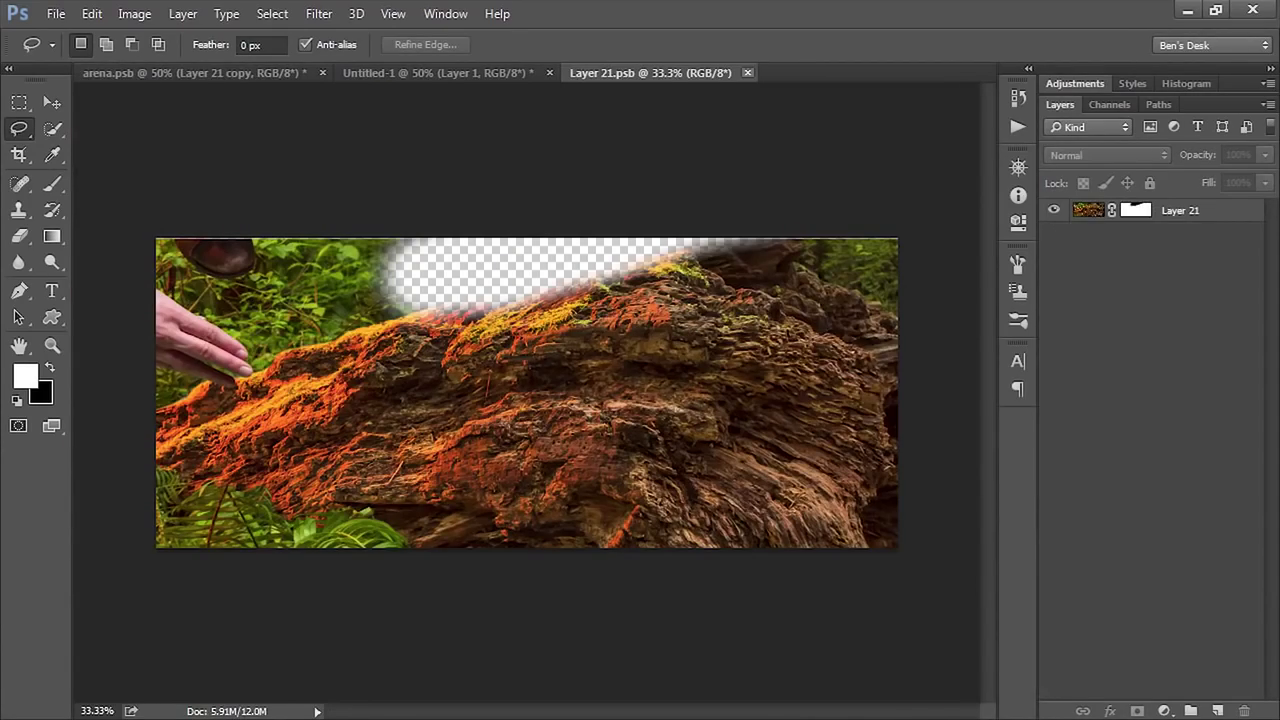
click(747, 72)
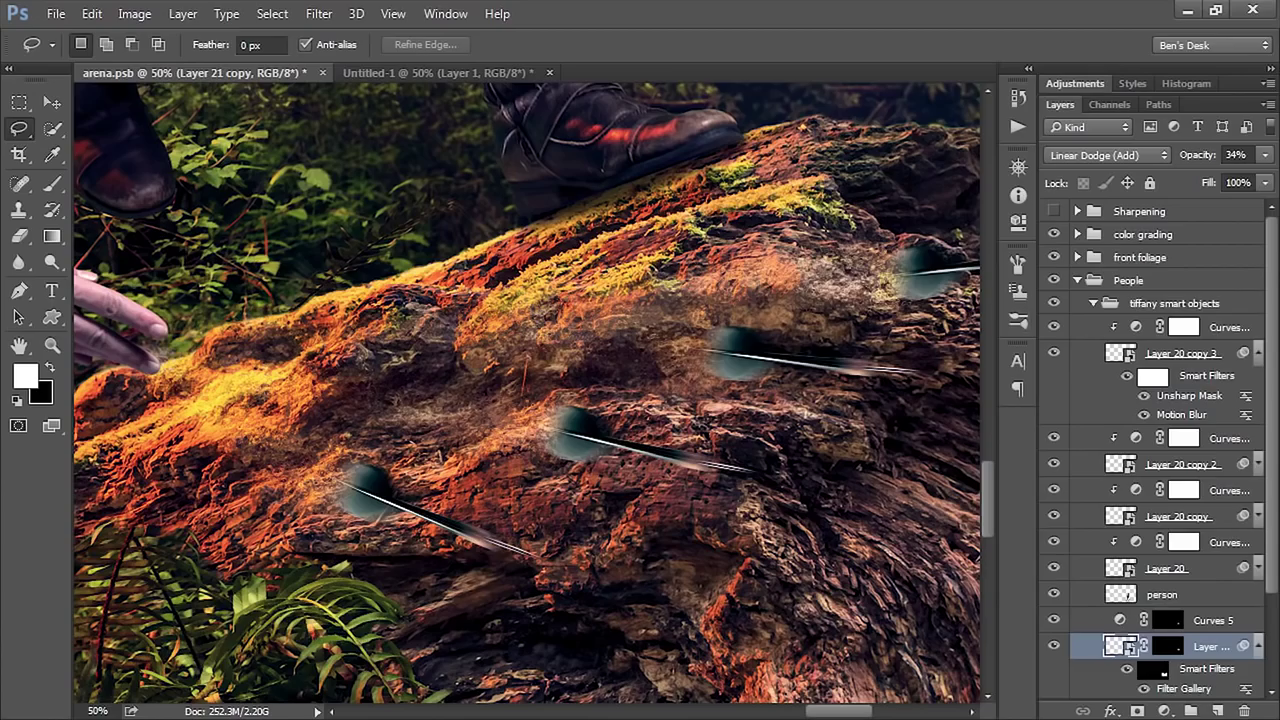
Step: Hide and show Layer 20 copy 3 to check which dart on the log it holds
drag(600, 390, 448, 383)
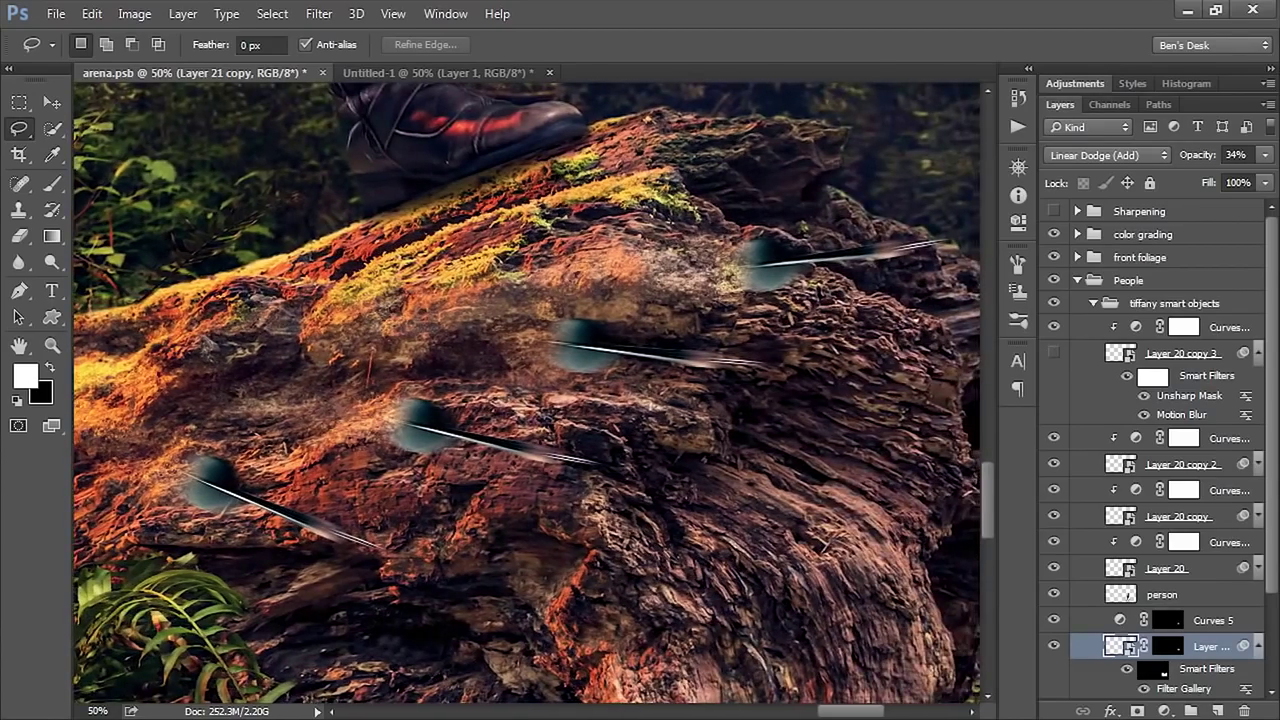
click(1054, 353)
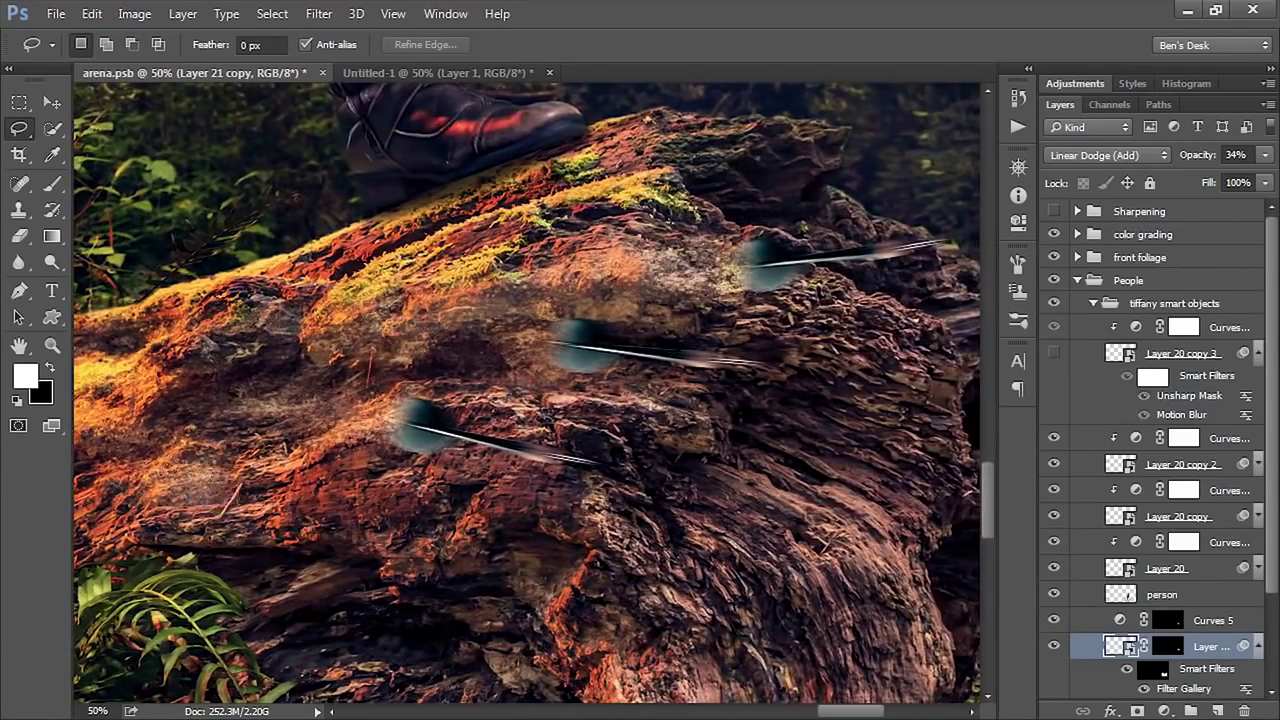
click(1054, 353)
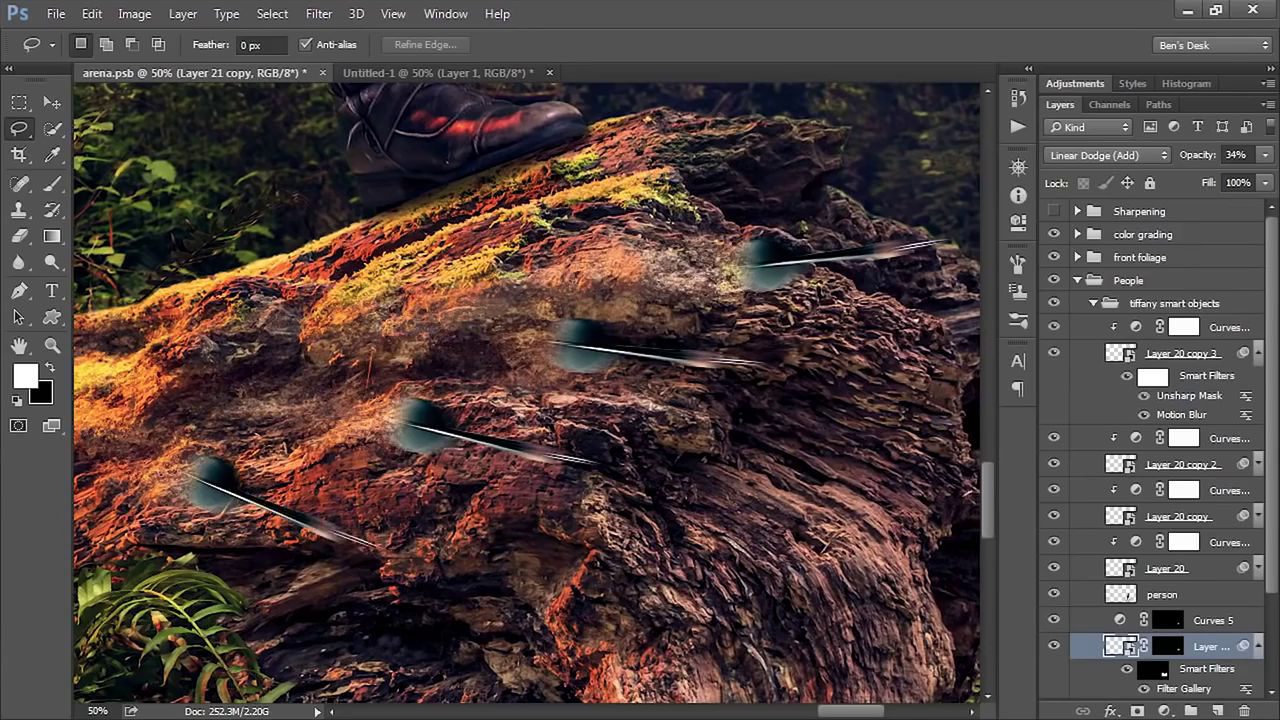
Step: Open the smart object contents of Layer 20 copy 3 and paste in the black dart from Untitled-1
drag(480, 420, 661, 362)
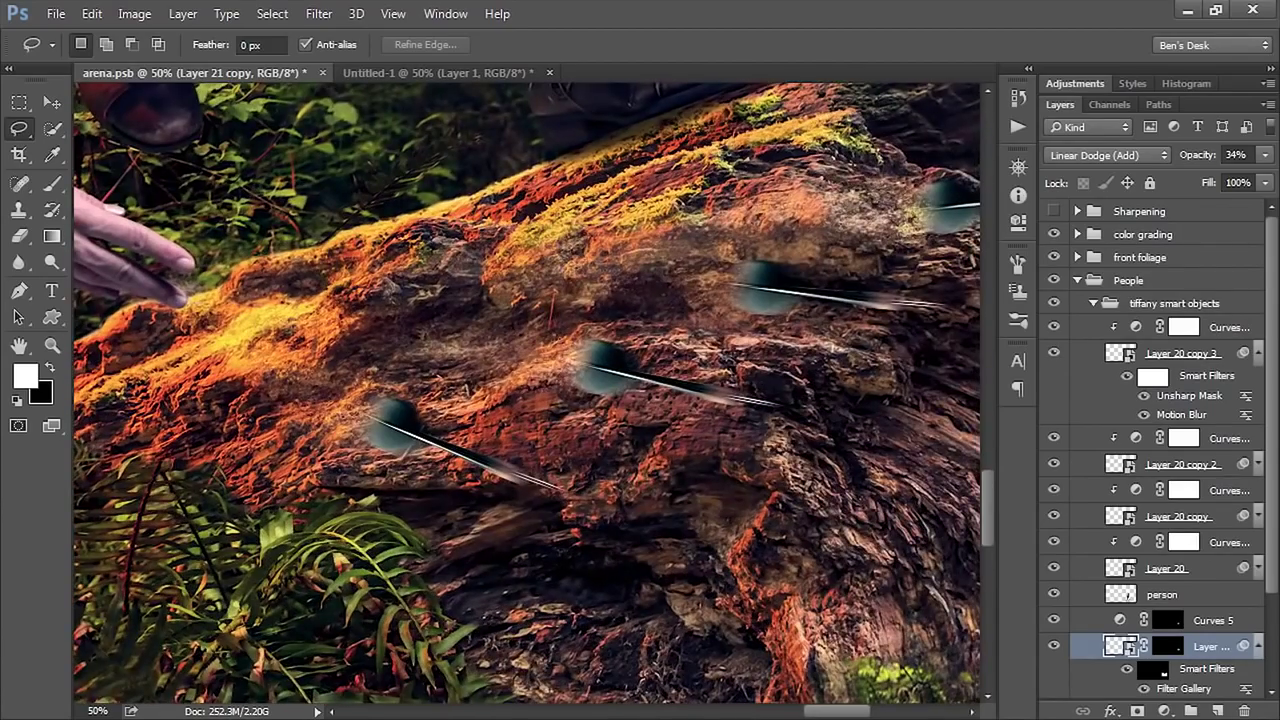
double_click(1120, 353)
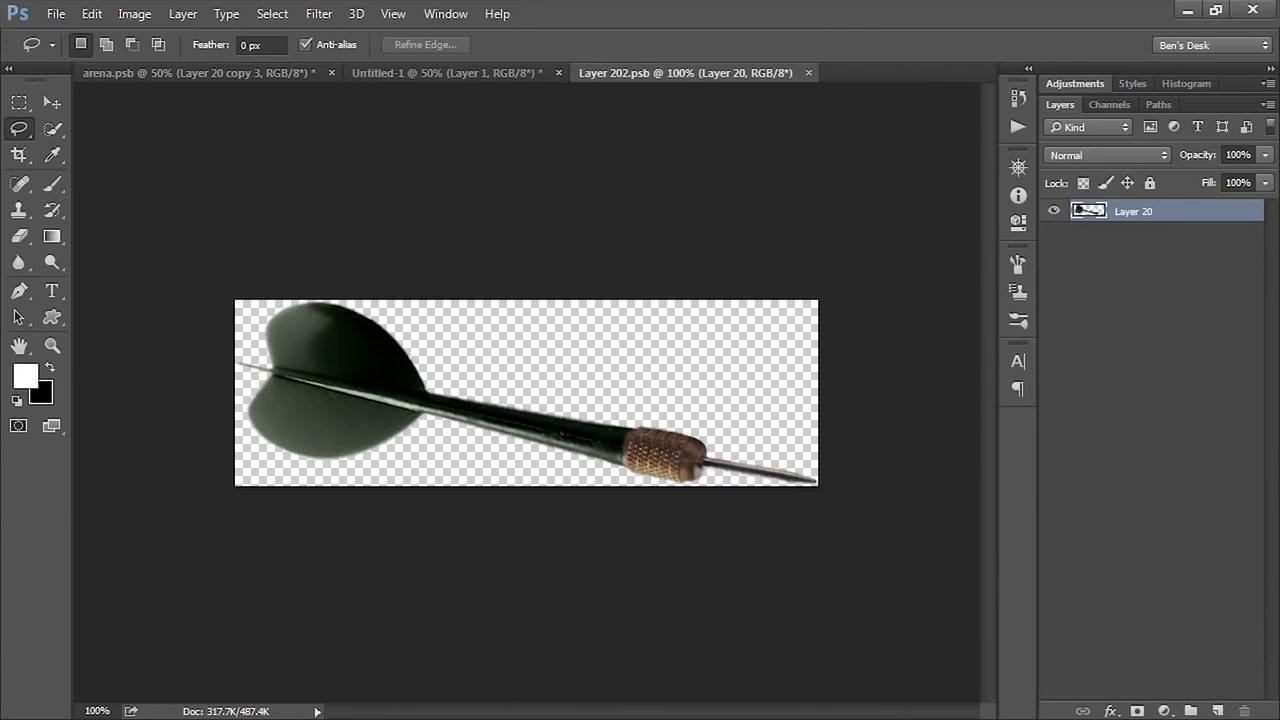
click(447, 73)
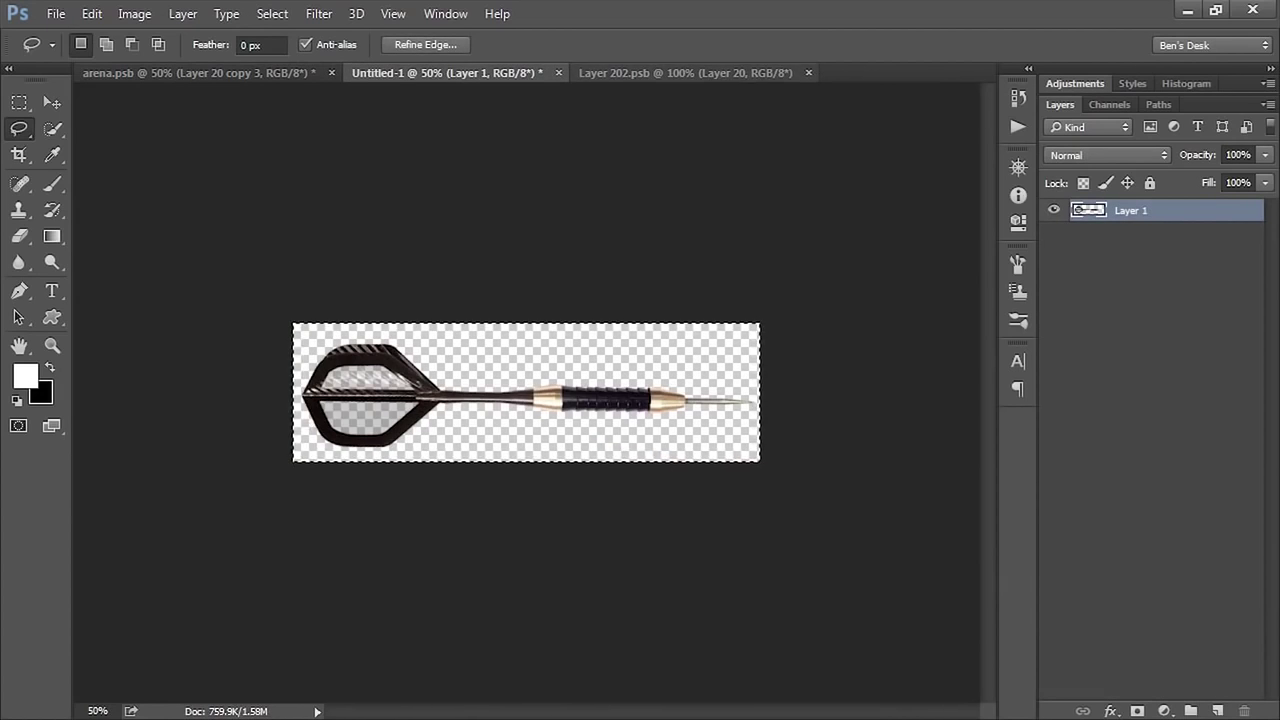
key(ctrl+Tab)
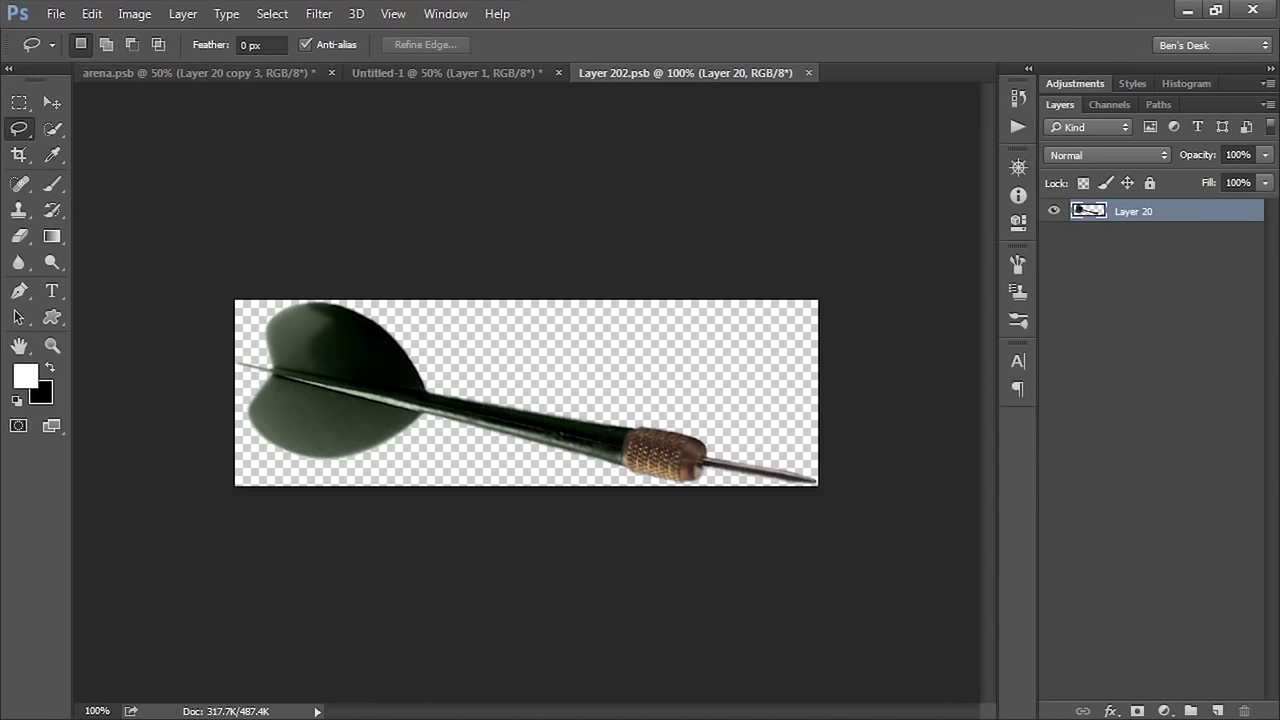
key(ctrl+v)
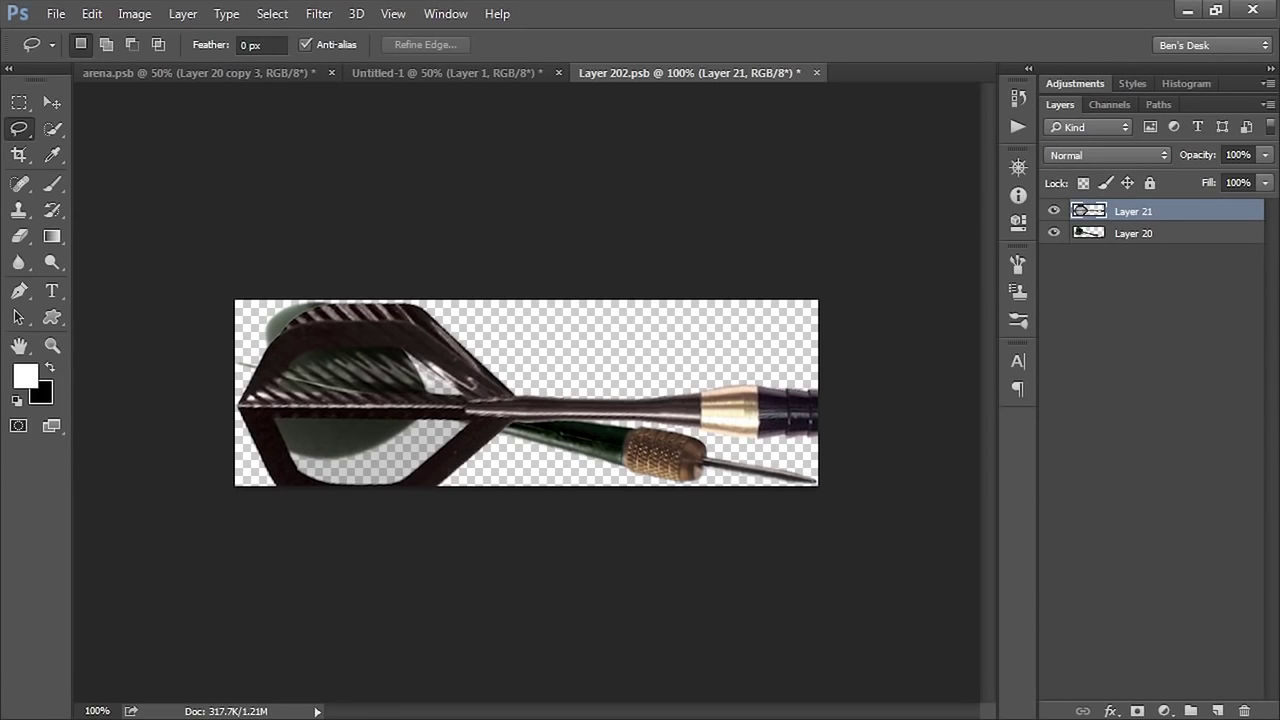
Step: Scale the pasted dart to about 73% and move its flight over the green dart's flight
key(ctrl+t)
drag(544, 408, 535, 408)
drag(680, 405, 555, 391)
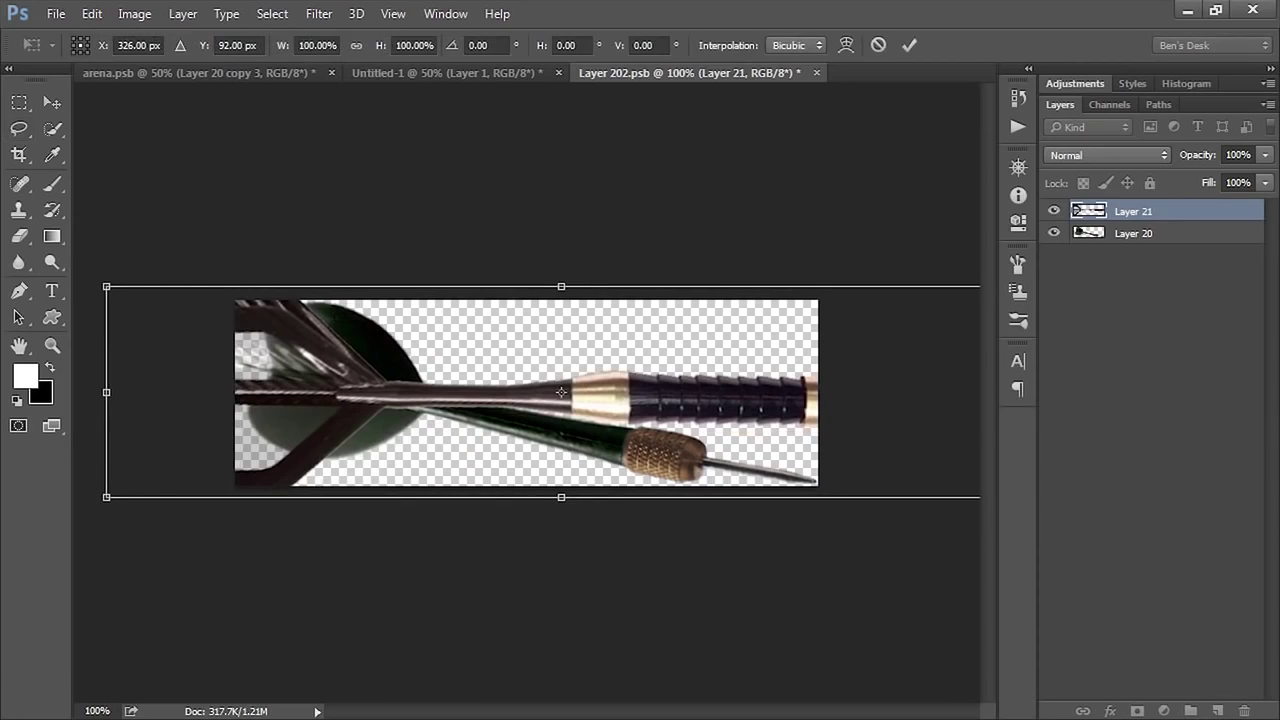
drag(101, 286, 233, 317)
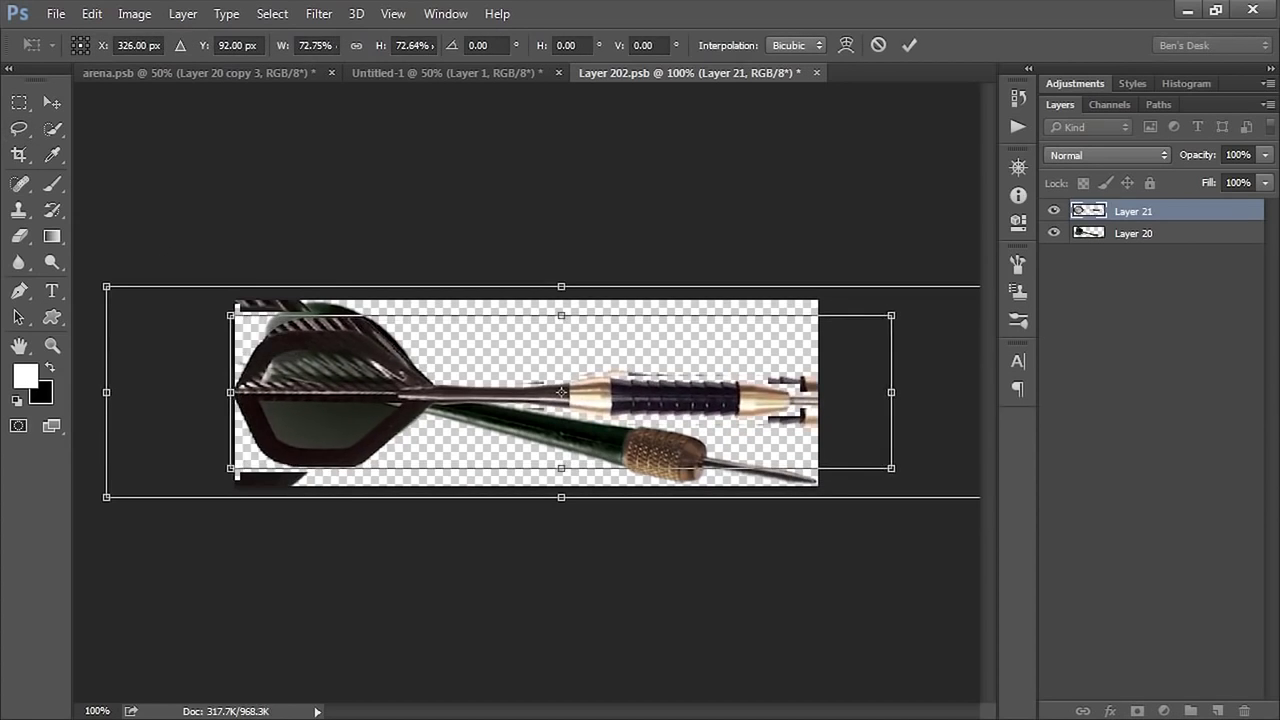
drag(313, 345, 318, 330)
mouse_move(566, 377)
mouse_down()
mouse_move(561, 392)
mouse_move(566, 367)
mouse_up()
key(Up)
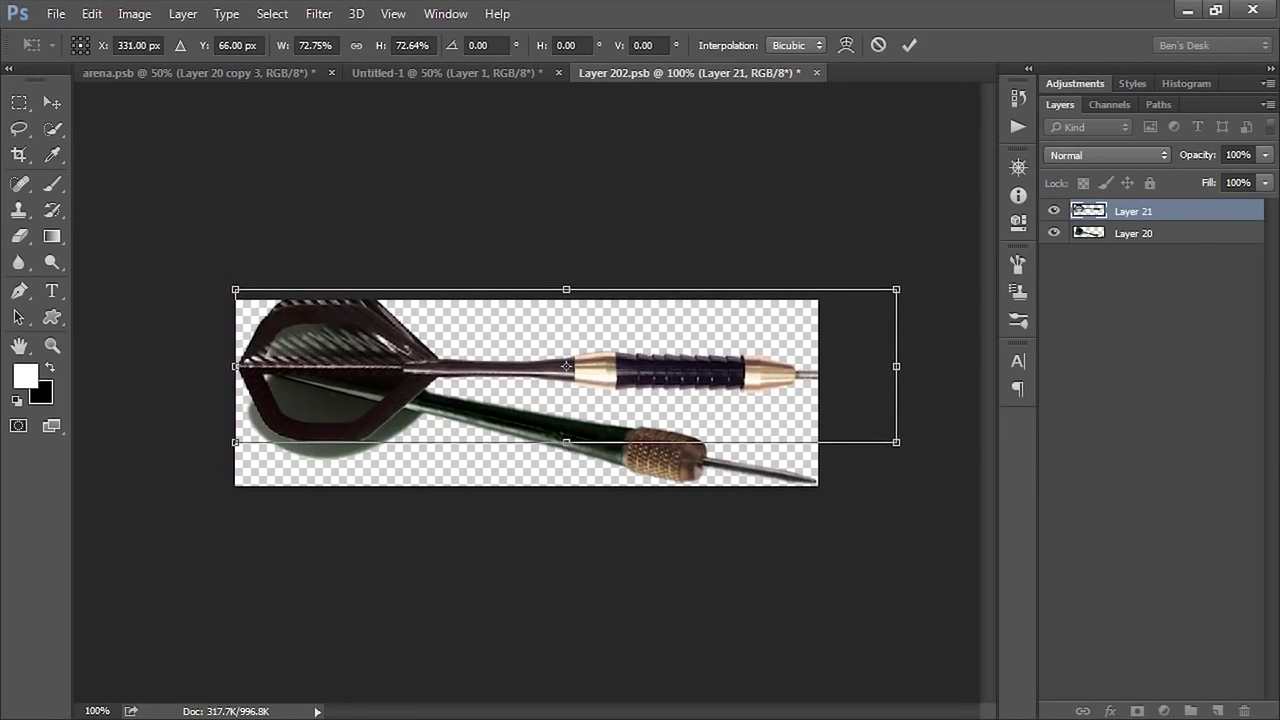
Step: Rotate the pasted dart to about 10.8° and scale it to about 63%, aligned from flight to tip with the green dart
drag(922, 238, 924, 341)
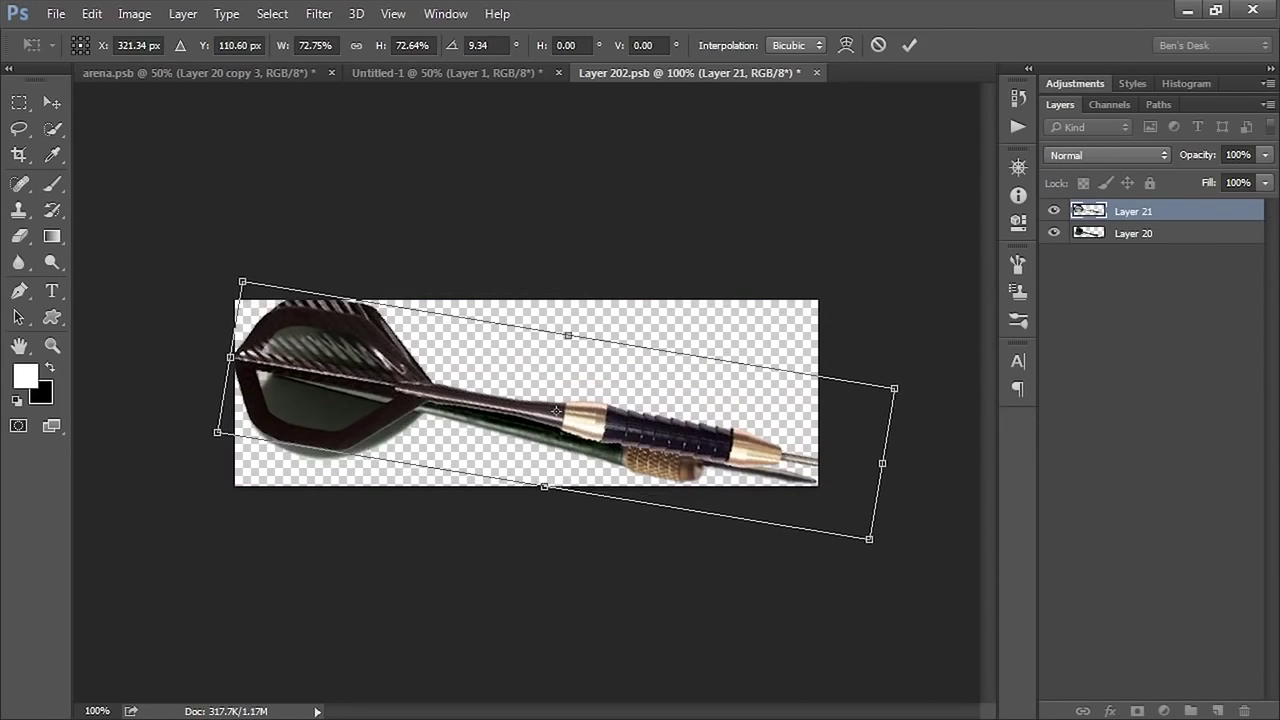
drag(556, 411, 238, 362)
mouse_move(950, 340)
mouse_down()
mouse_move(960, 345)
mouse_move(920, 388)
mouse_move(950, 365)
mouse_up()
drag(924, 431, 813, 423)
drag(297, 408, 310, 402)
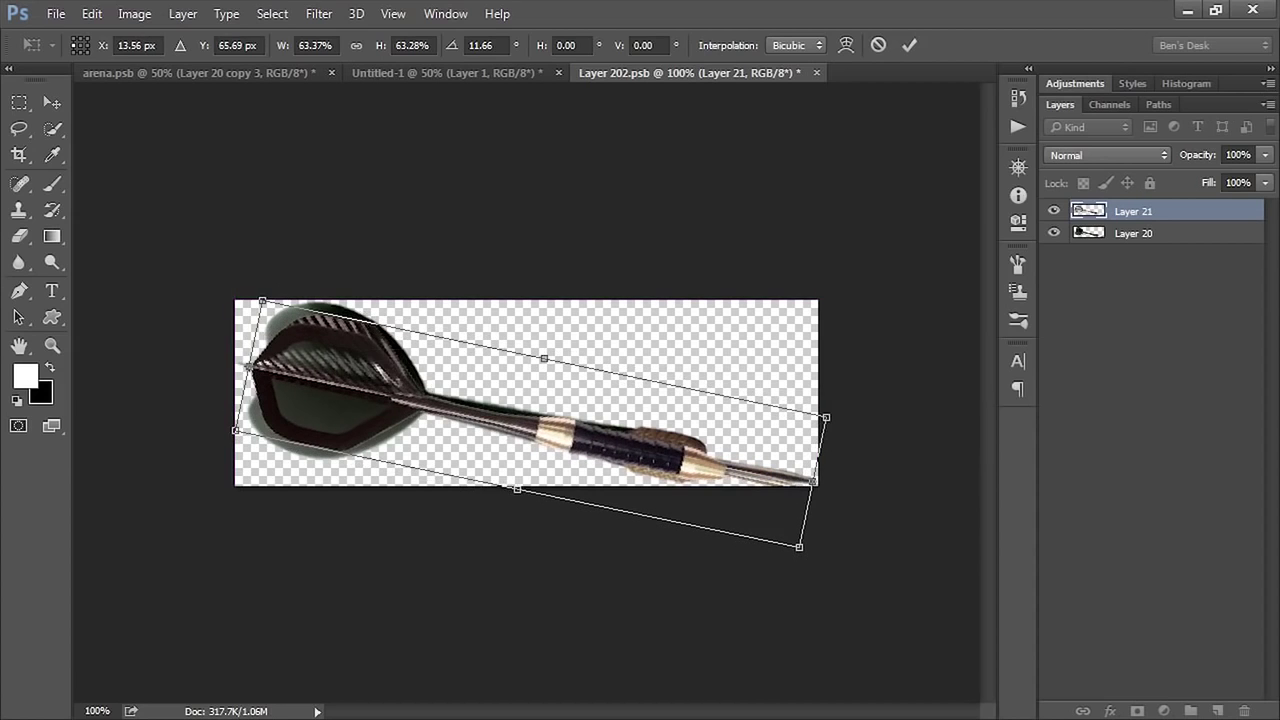
mouse_move(820, 565)
mouse_down()
mouse_move(836, 528)
mouse_move(822, 556)
mouse_up()
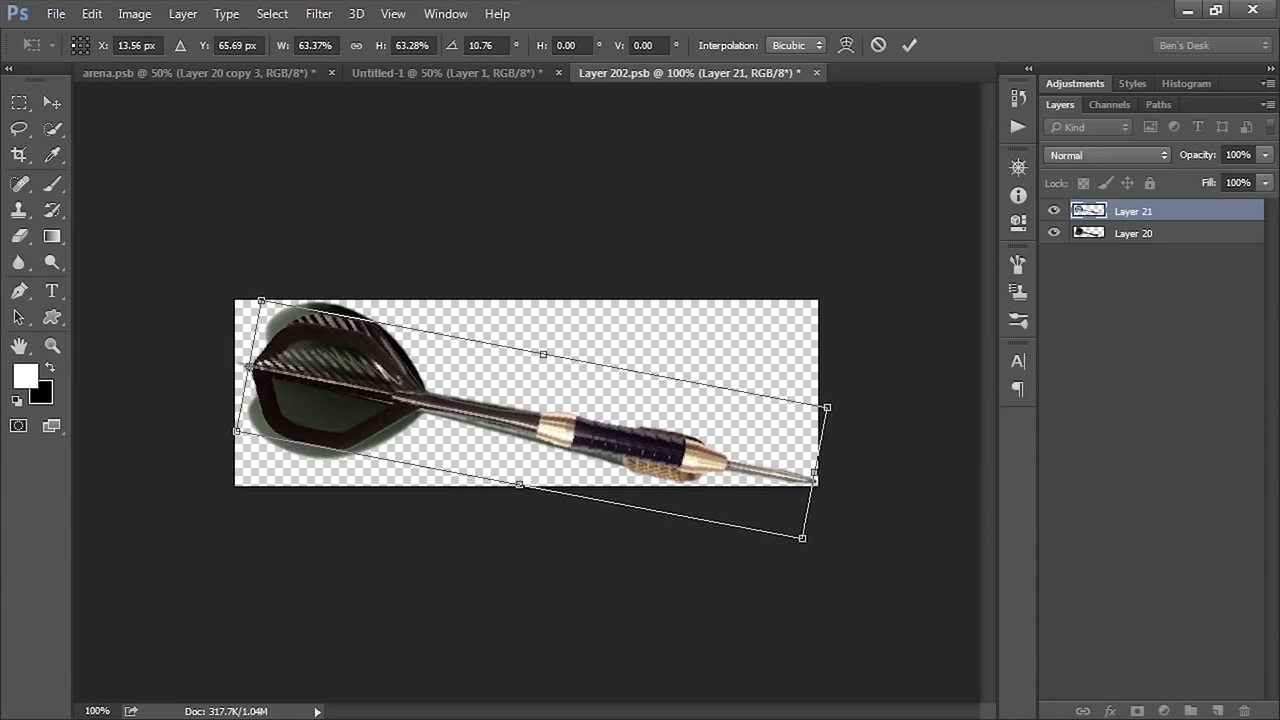
key(Return)
key(l)
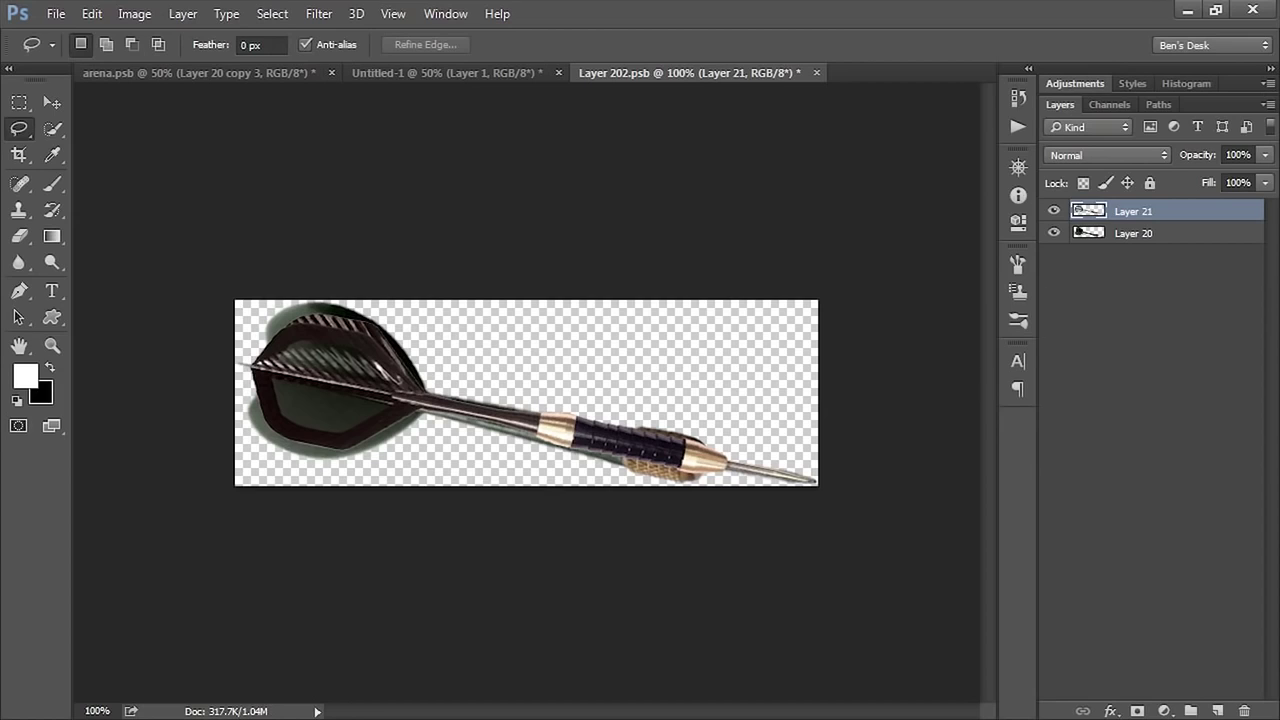
Step: Hide the green dart on Layer 20, compare with the arena.psb composite, and save the smart object contents
click(1054, 233)
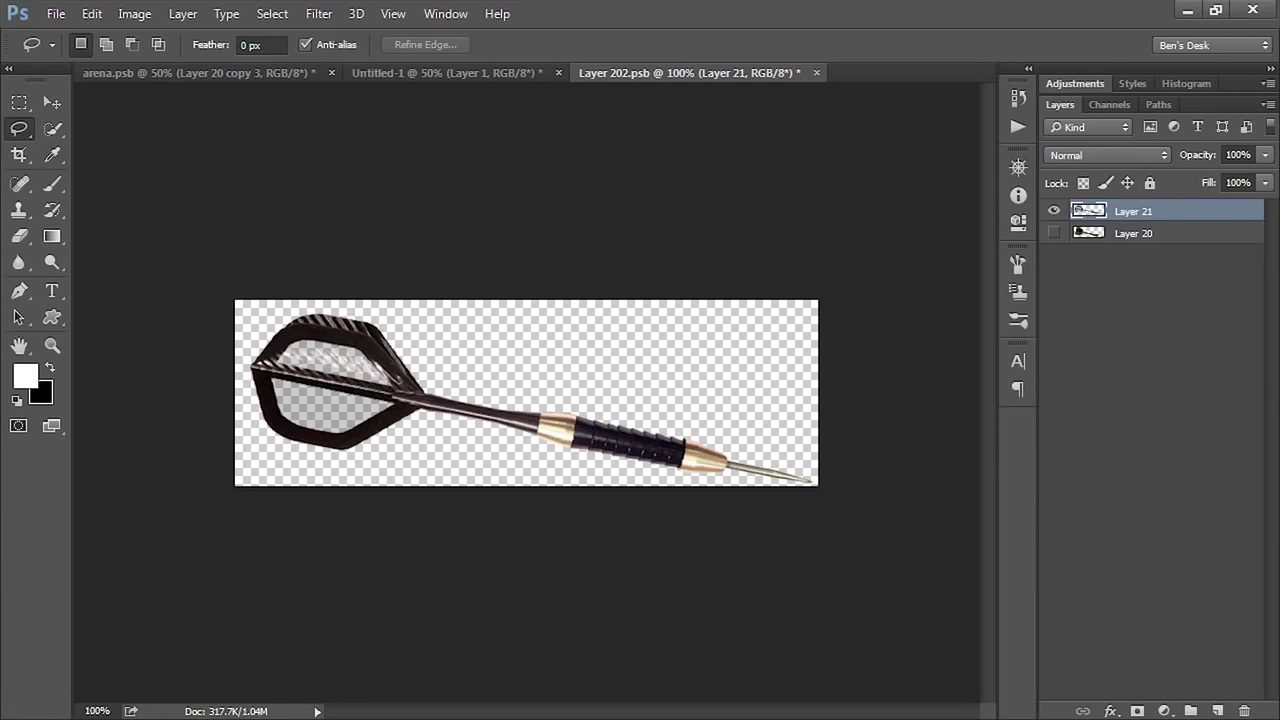
key(ctrl+Tab)
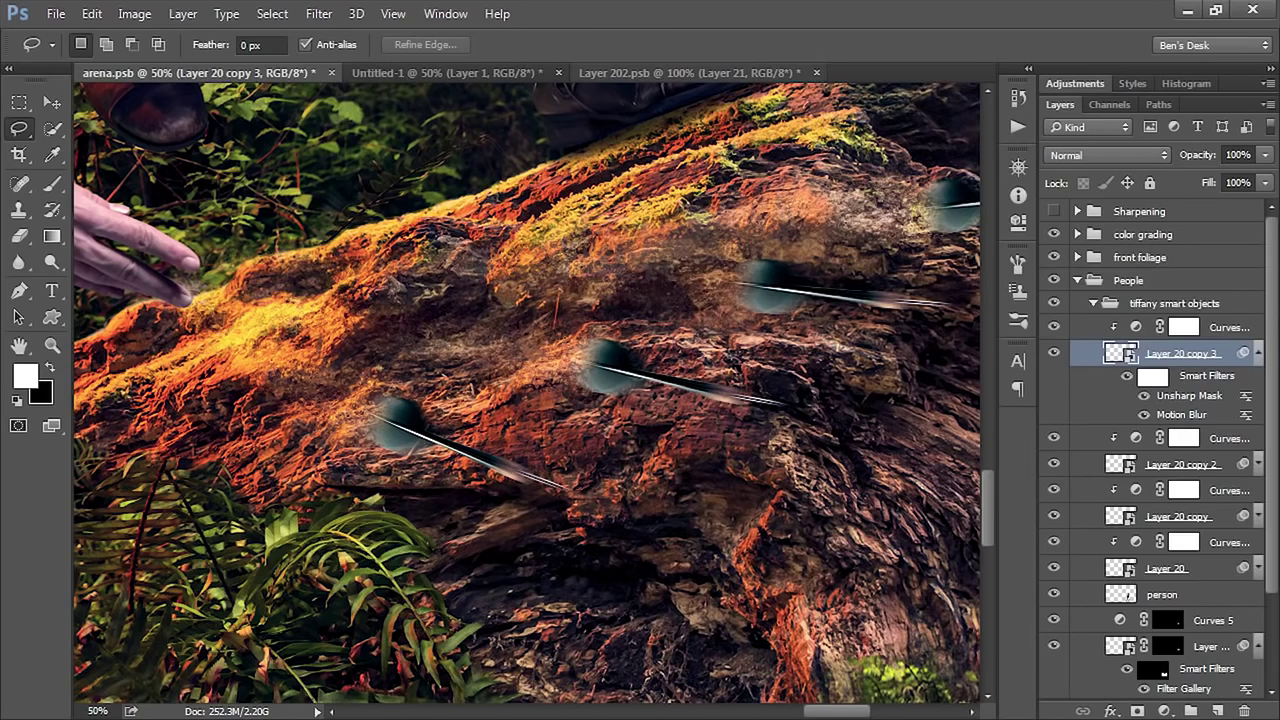
key(ctrl+Tab)
key(ctrl+Tab)
key(ctrl+Tab)
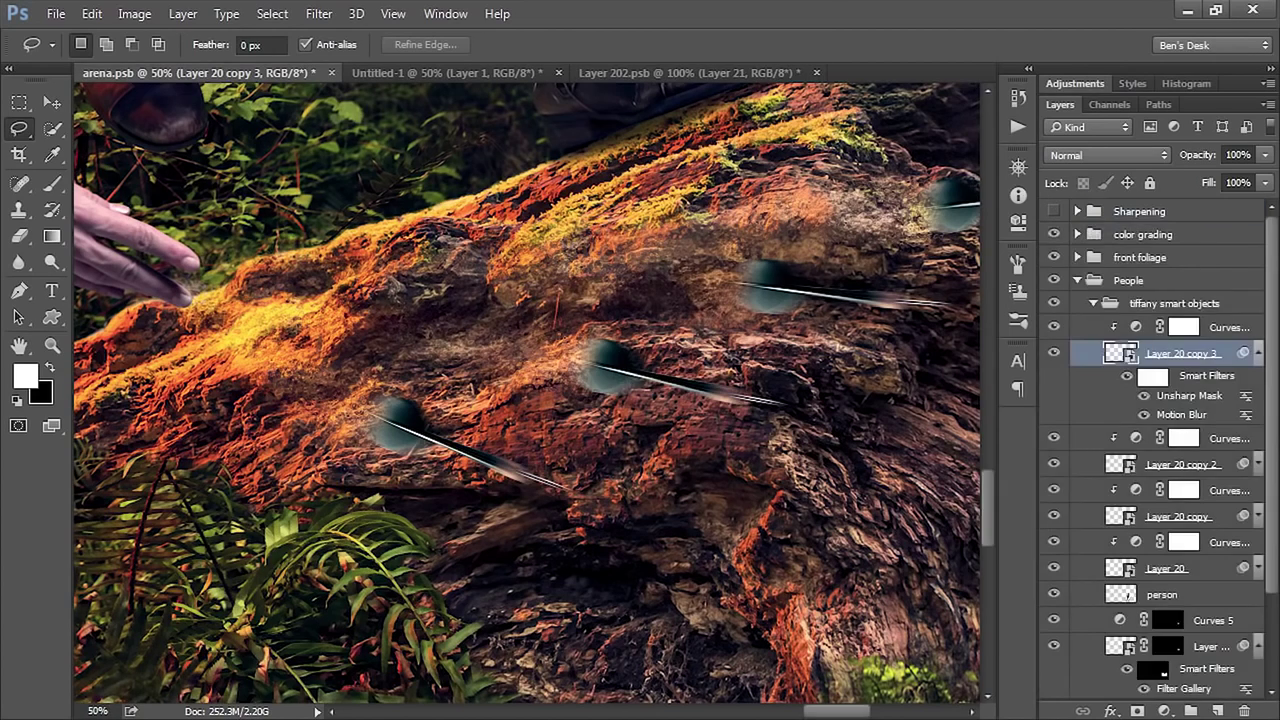
key(ctrl+shift+Tab)
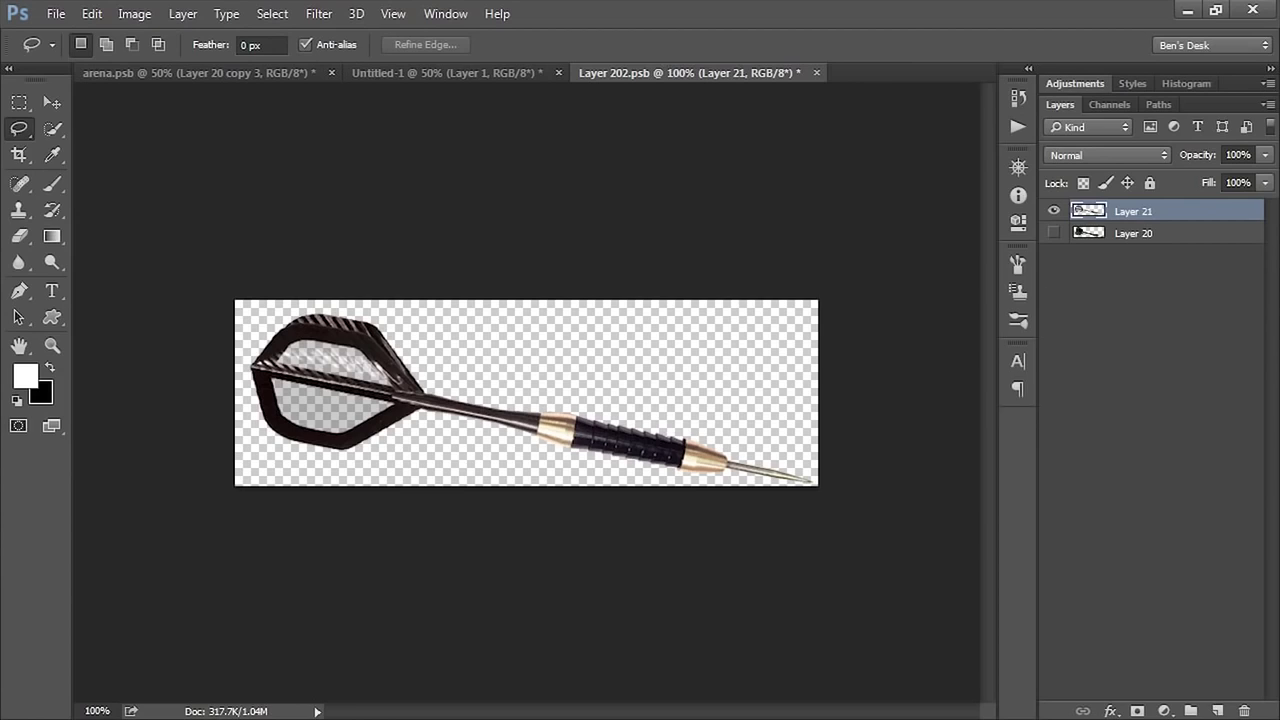
key(ctrl+s)
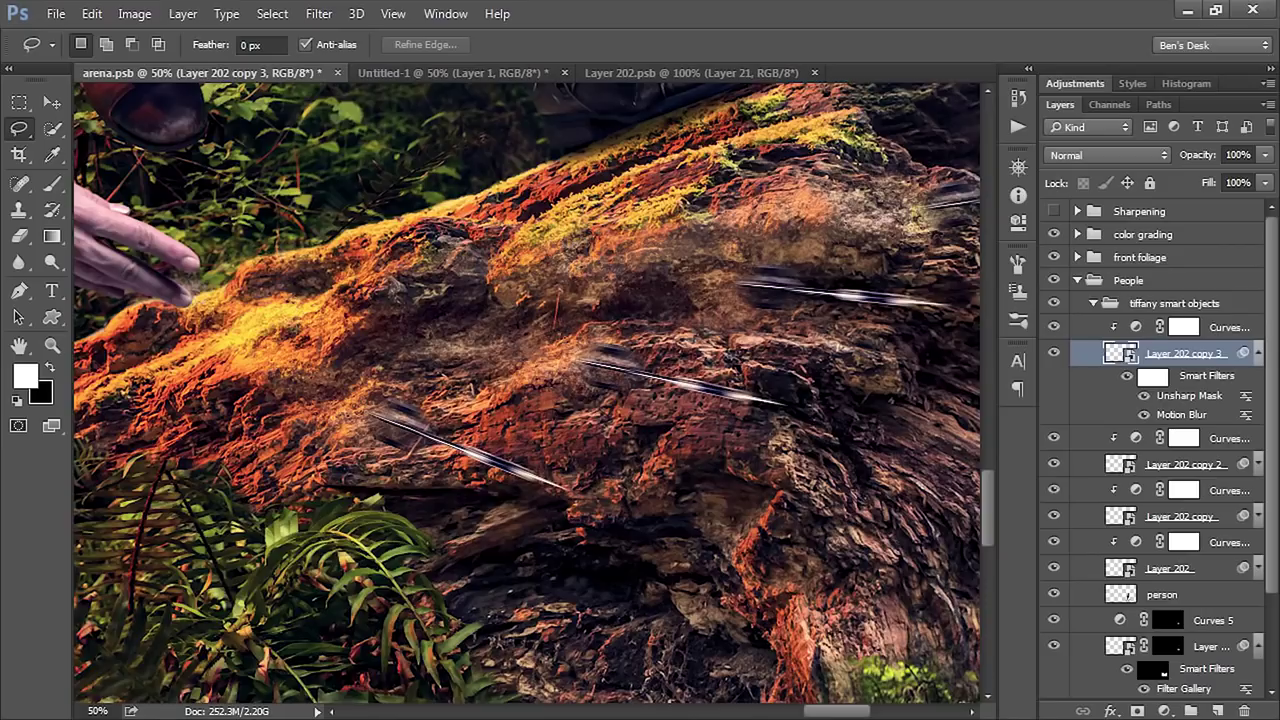
Step: Examine the replaced darts on the log in the arena.psb composite up close
drag(620, 360, 557, 357)
scroll(527, 399, right, 3)
scroll(527, 399, up, 1)
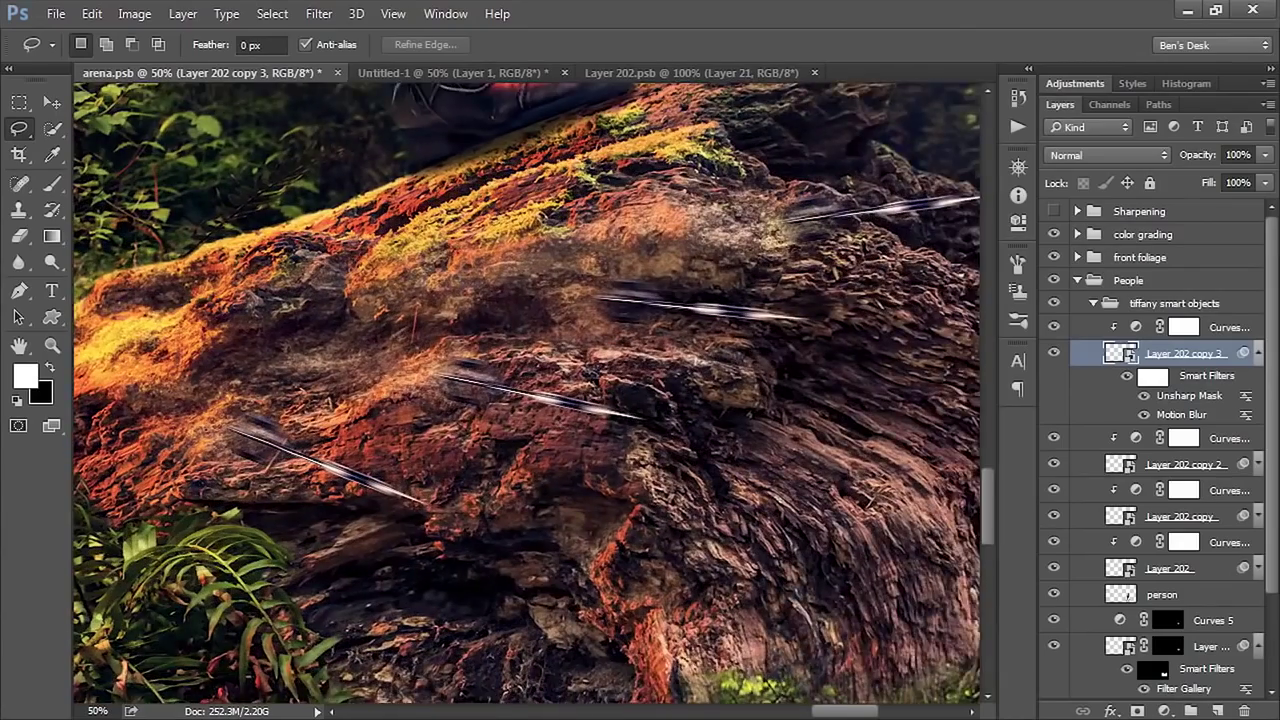
scroll(694, 332, up, 1)
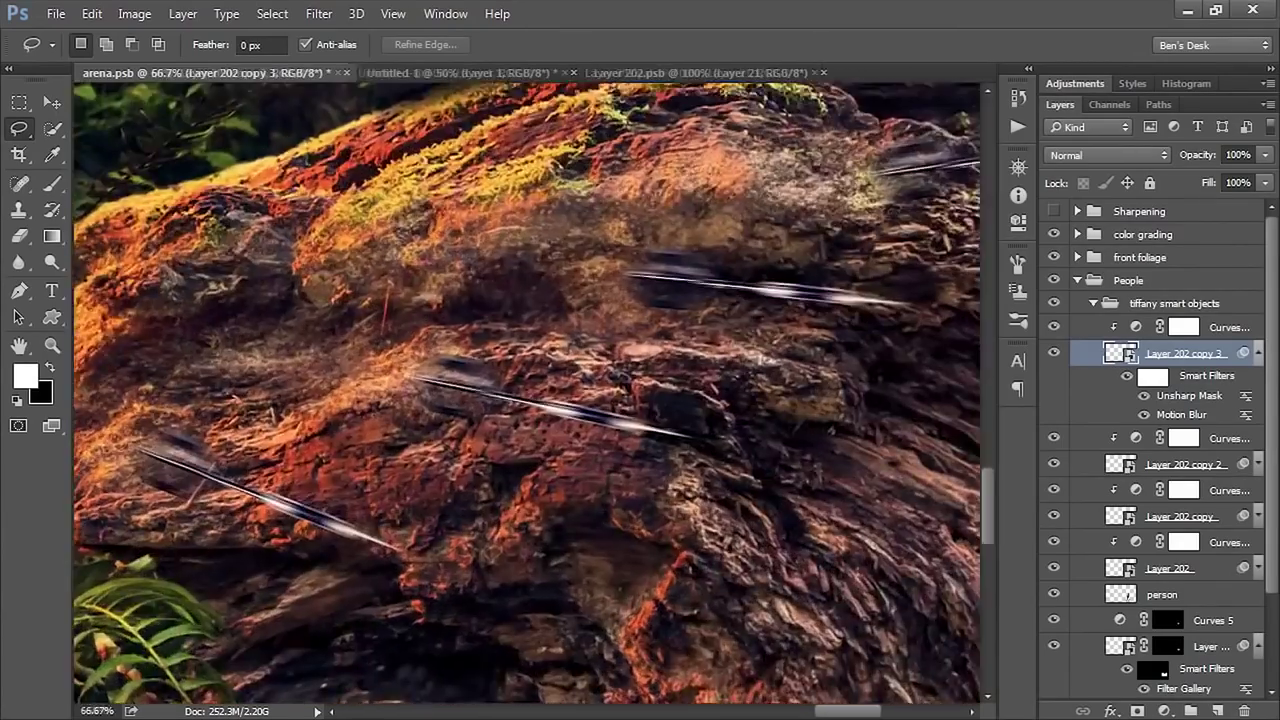
scroll(576, 346, down, 1)
scroll(790, 264, up, 1)
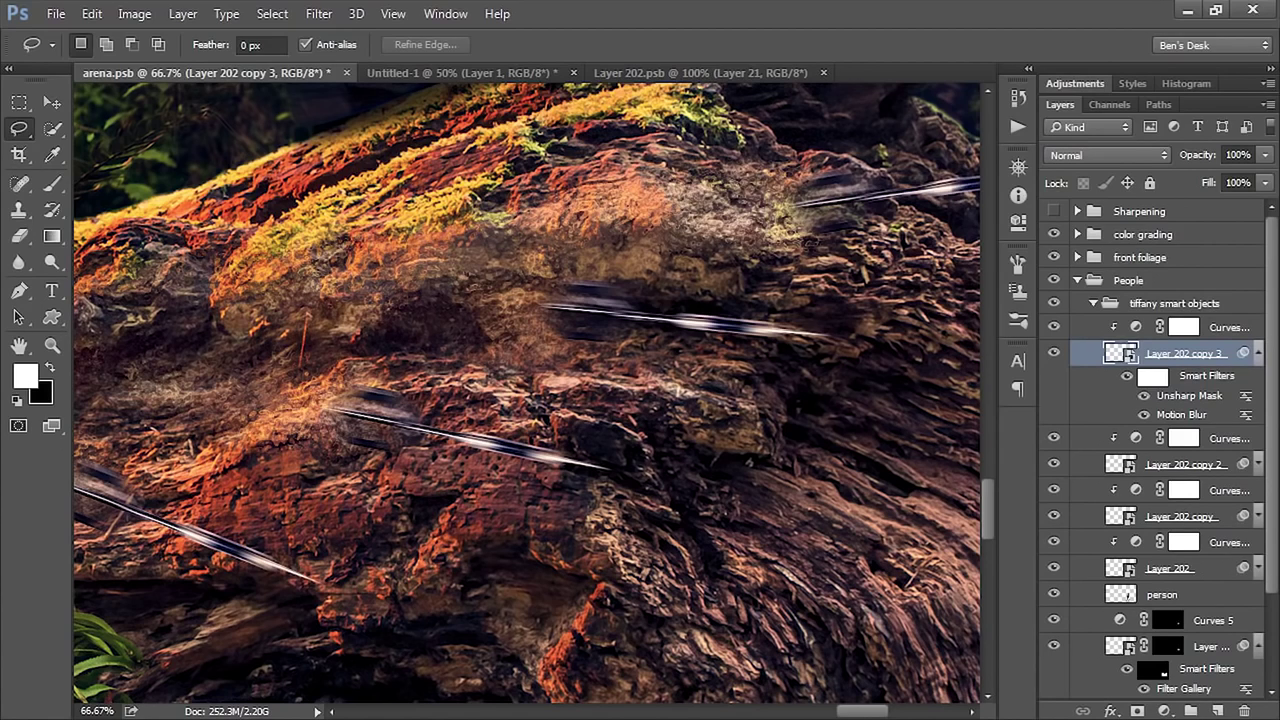
right_click(1166, 354)
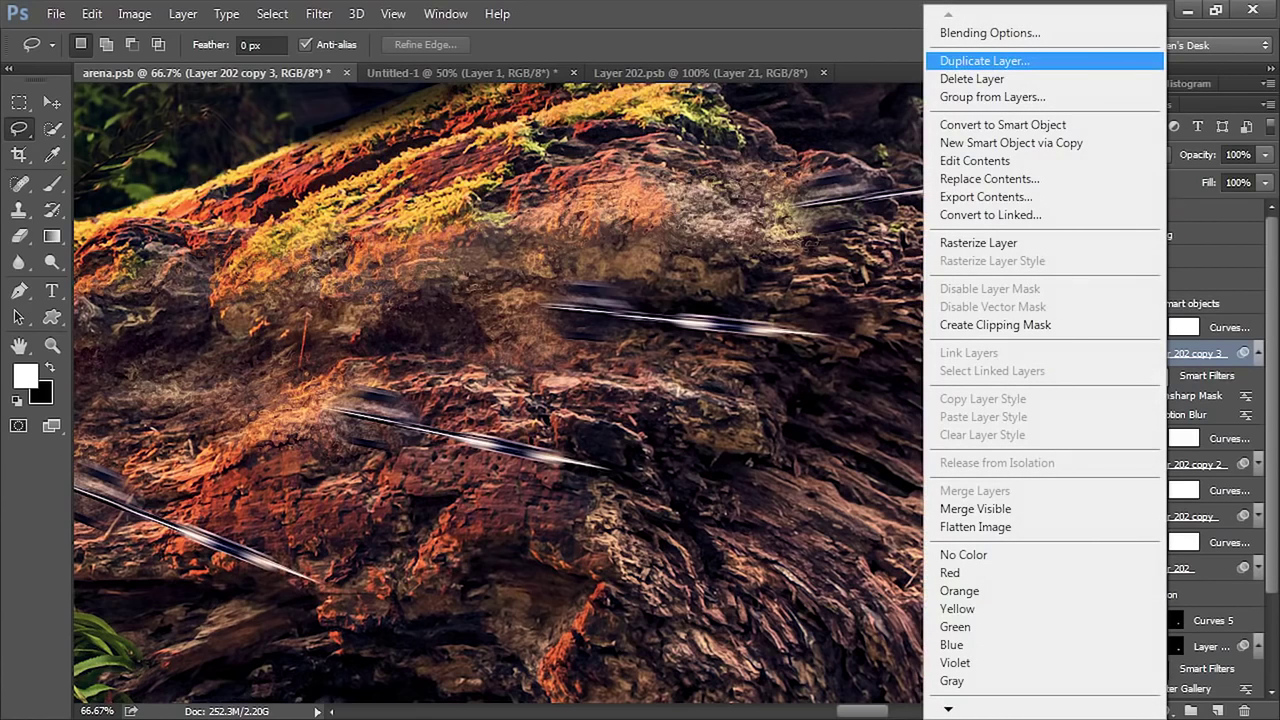
key(Escape)
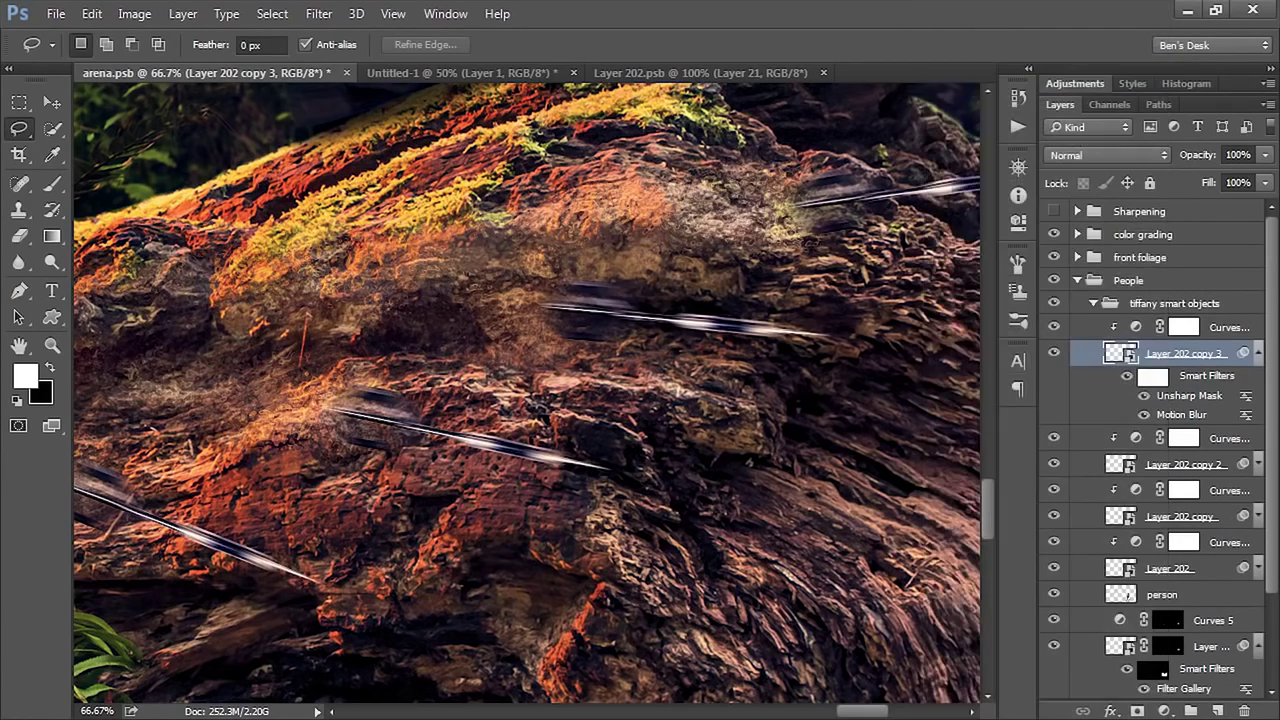
Step: Make an independent smart object copy of Layer 202 copy 3, with only Layer 20's green dart shown in its saved and closed contents
drag(450, 420, 657, 366)
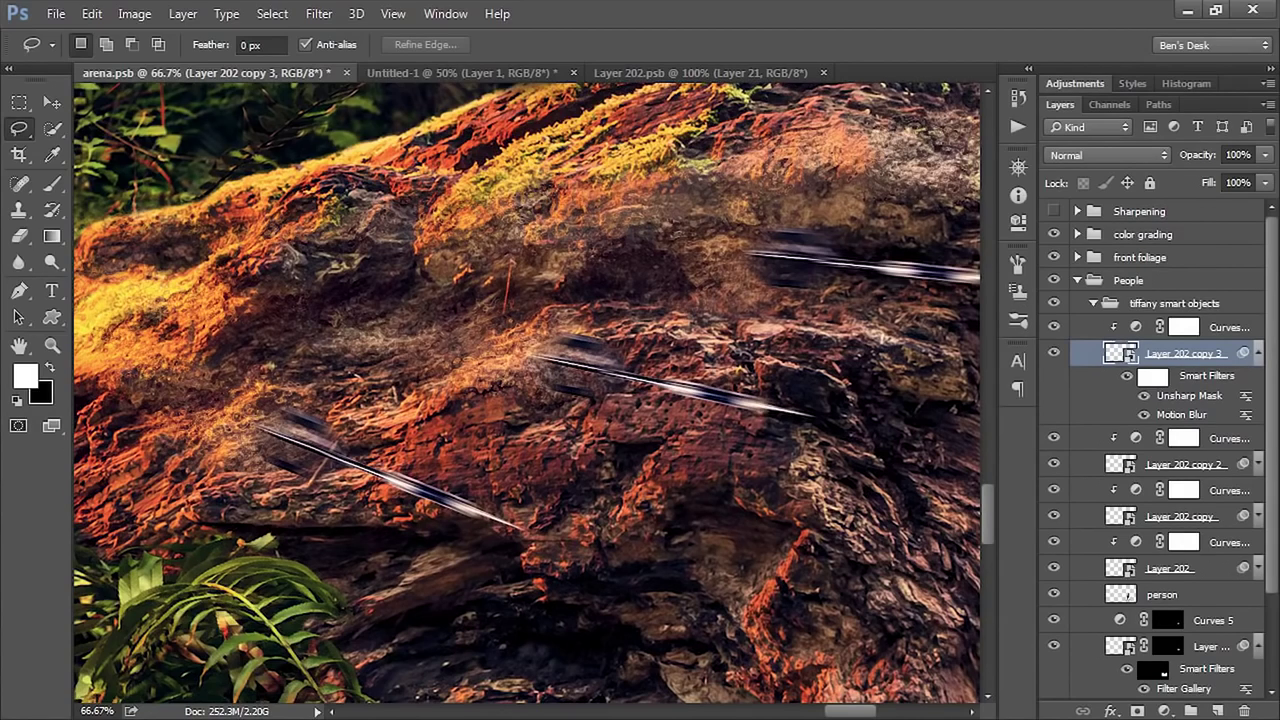
right_click(1184, 353)
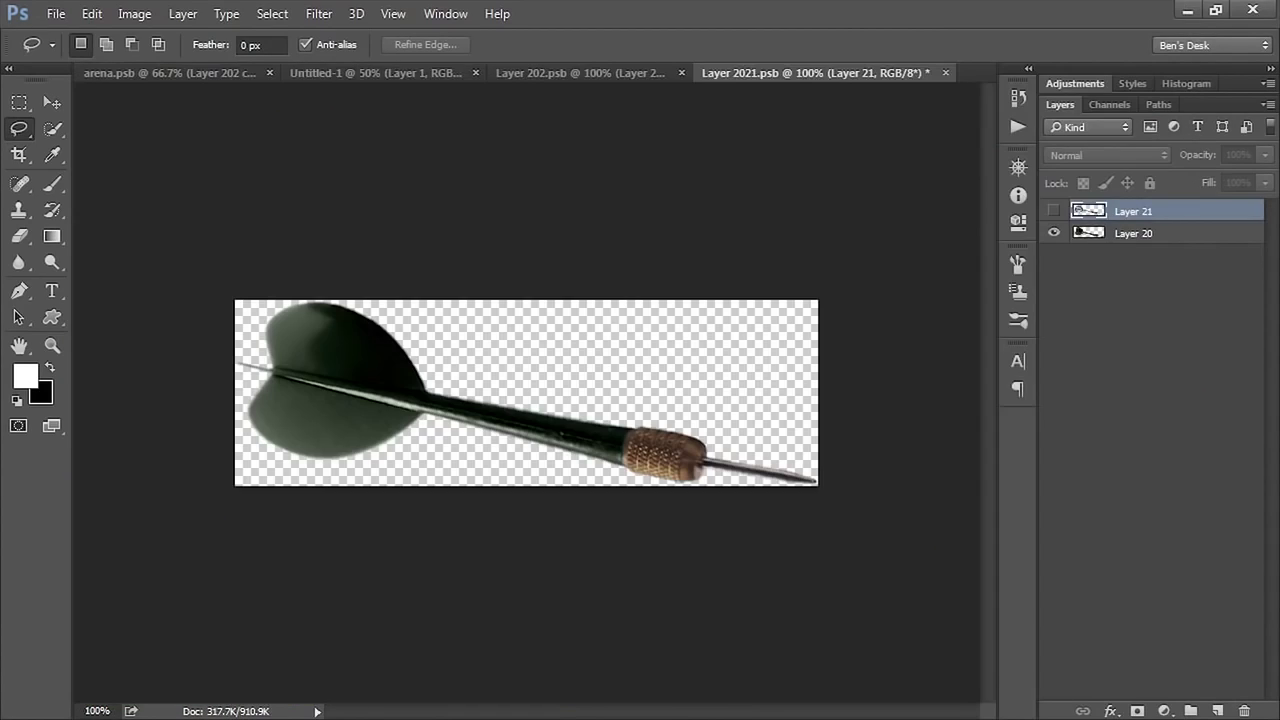
key(ctrl+s)
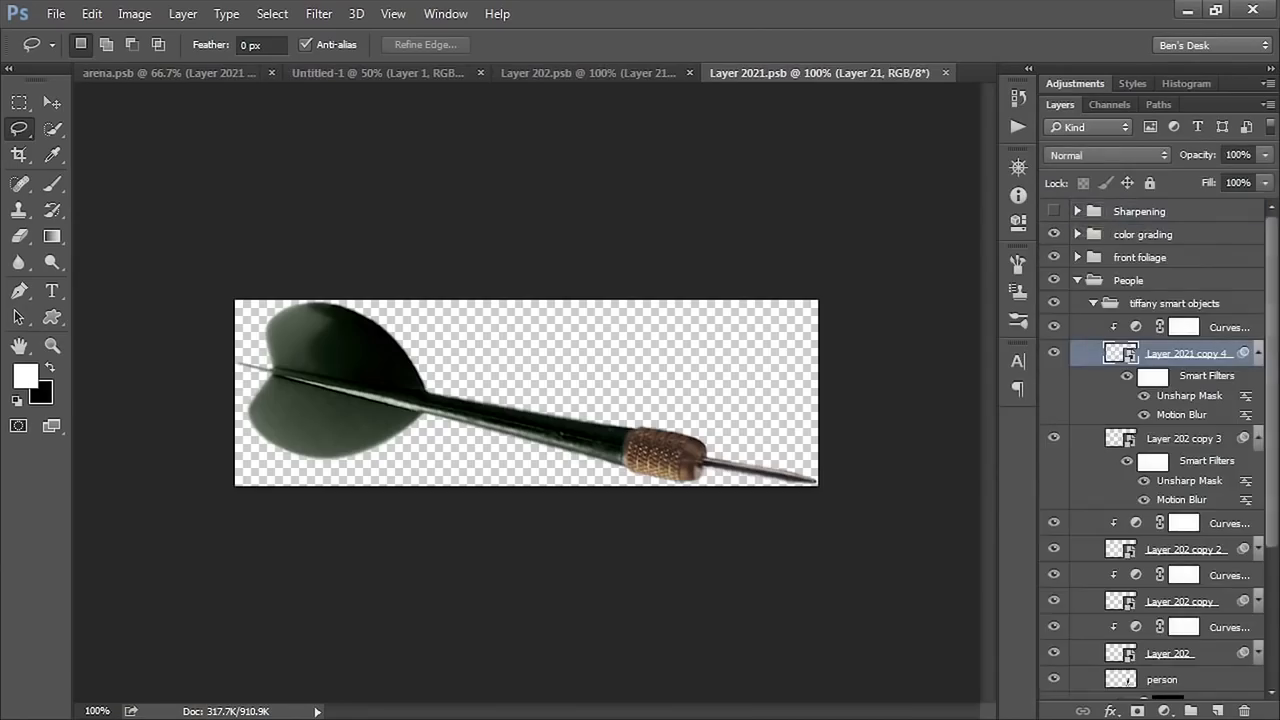
key(ctrl+w)
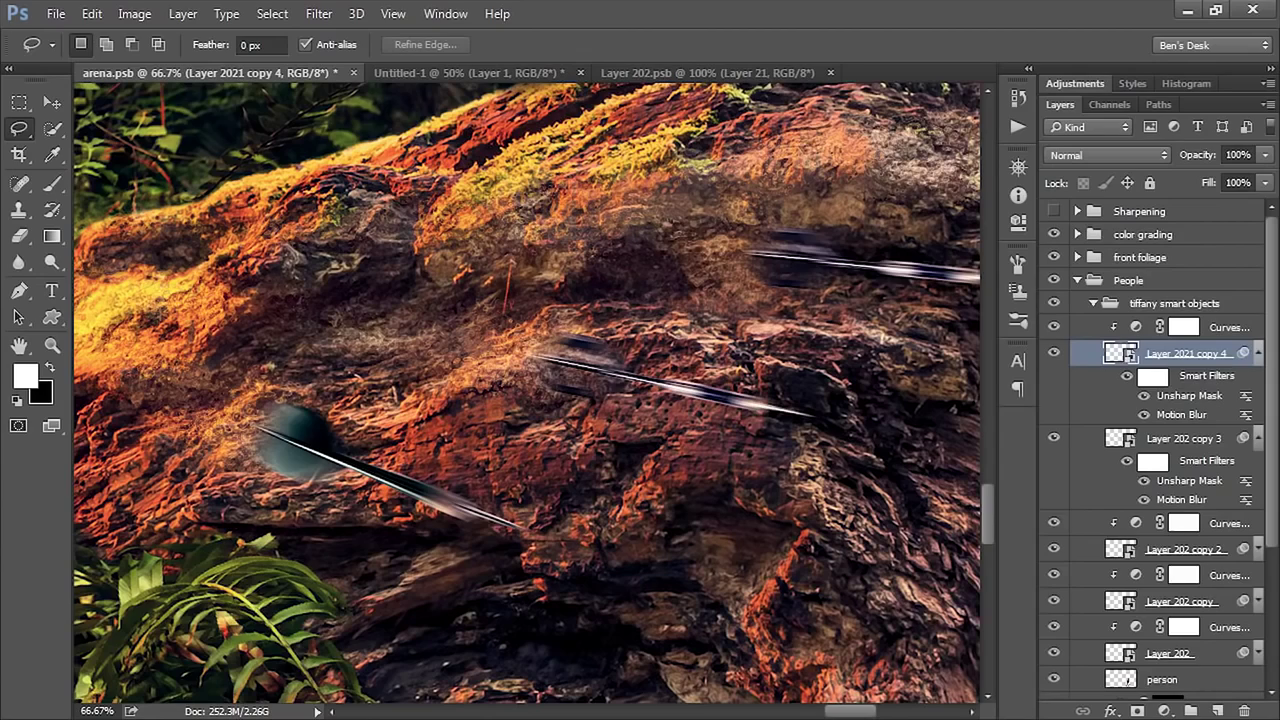
Step: Examine the green dart beside the black darts on the log, and bring up the layer commands for Layer 2021 copy 4
drag(640, 360, 698, 315)
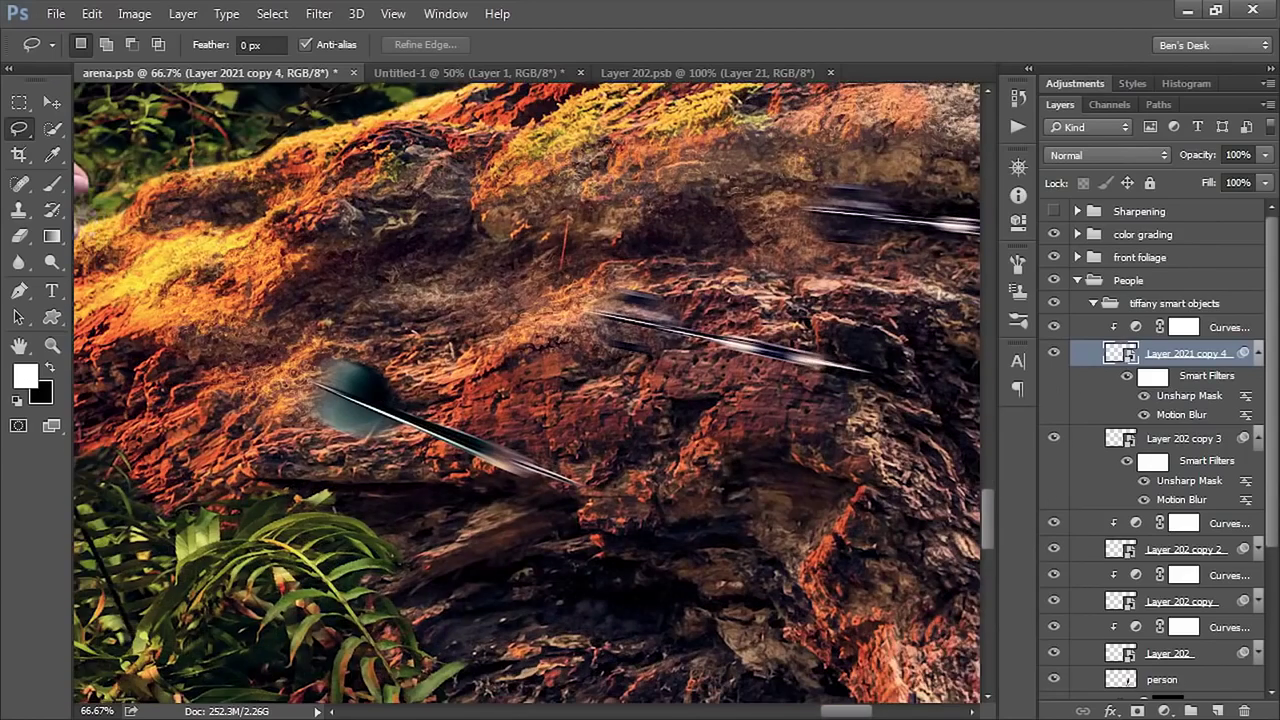
drag(640, 360, 629, 364)
right_click(1180, 353)
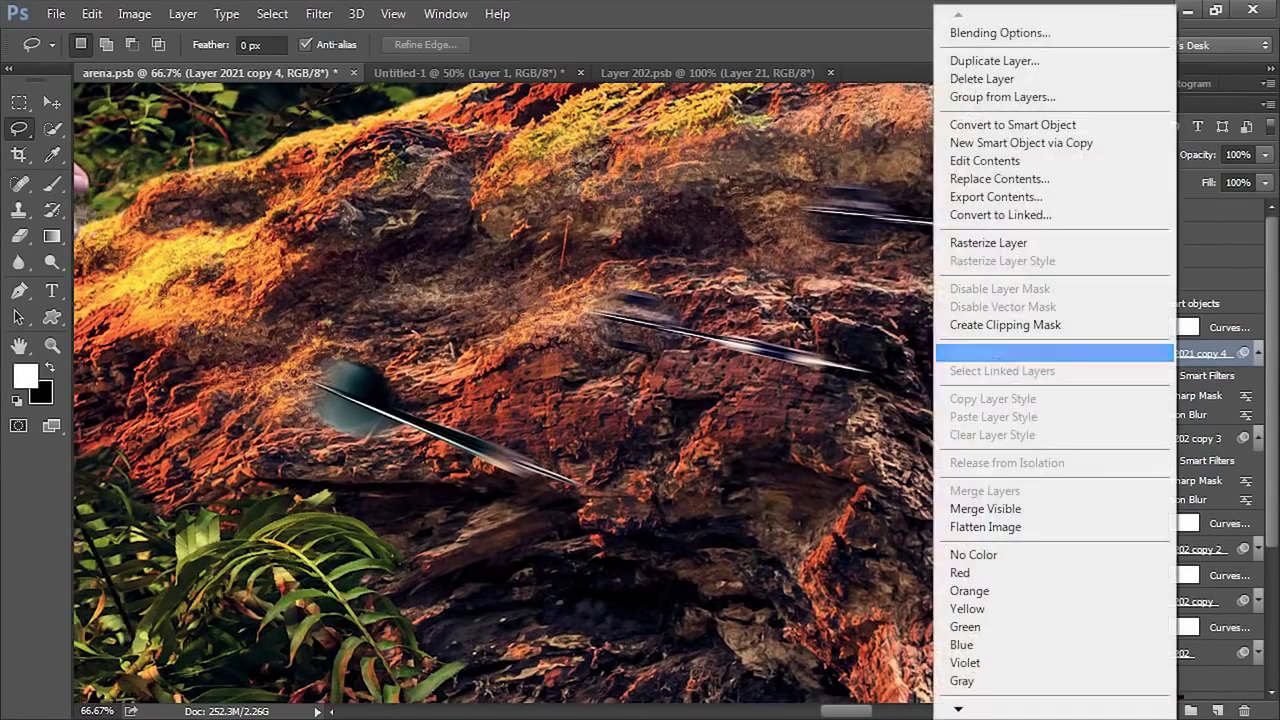